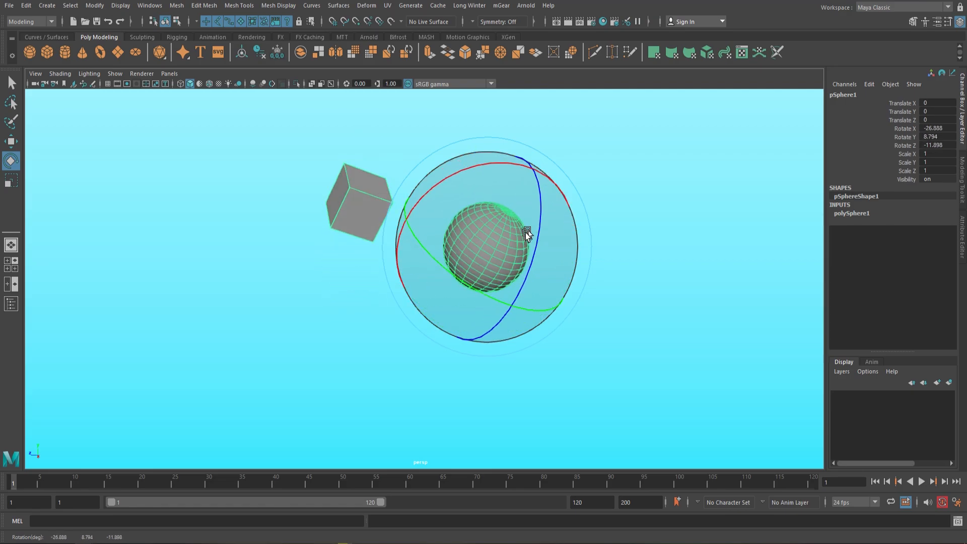
# Select the parent sphere and try moving it freely together with its child cube
pyautogui.click(330, 196)
pyautogui.click(440, 335)
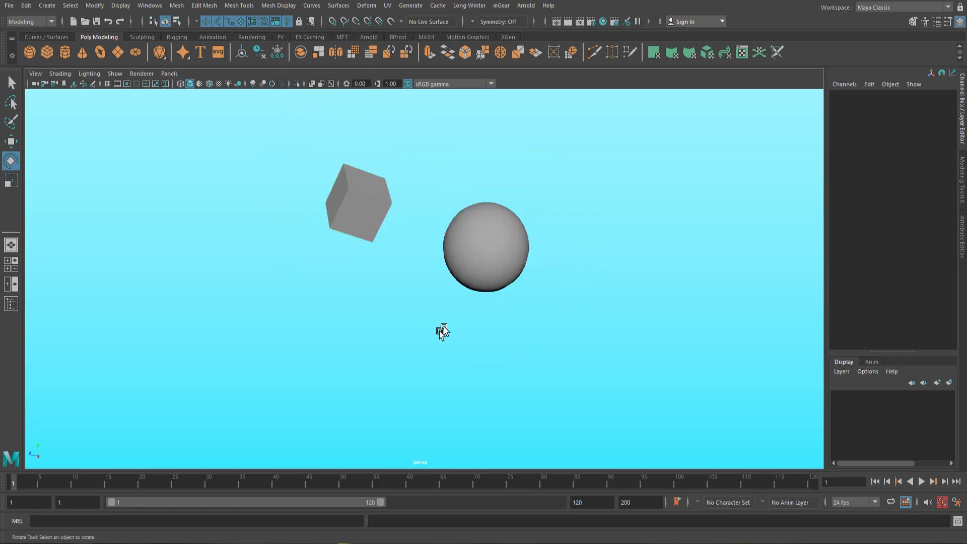
pyautogui.click(482, 267)
pyautogui.press('w')
pyautogui.moveTo(498, 253); pyautogui.dragTo(457, 259)
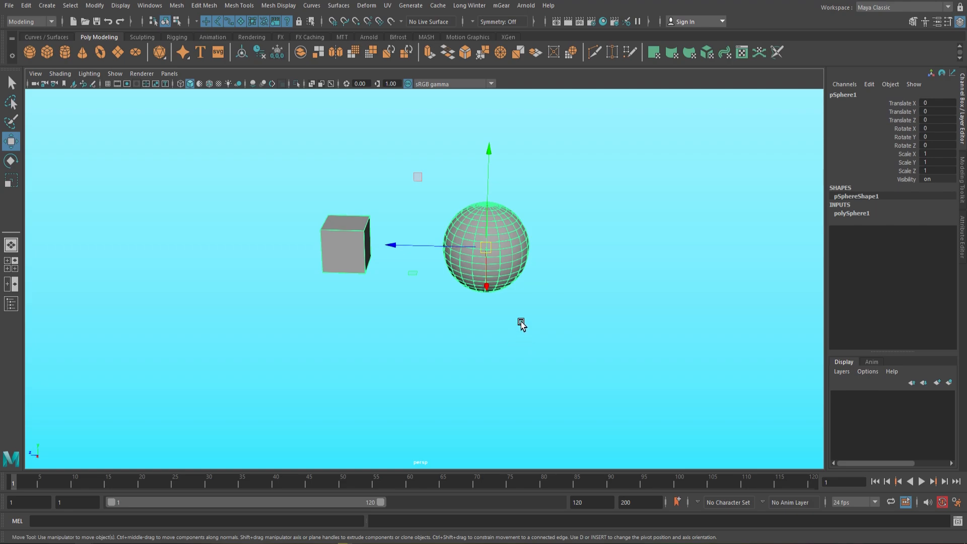
# Move the parent sphere to about X 0.72, Y 0.16, Z 3.82 and back across the scene to test the hierarchy
pyautogui.moveTo(521, 322)
pyautogui.keyDown('alt'); pyautogui.mouseDown()
pyautogui.moveTo(527, 335)
pyautogui.moveTo(509, 328)
pyautogui.mouseUp(); pyautogui.keyUp('alt')
pyautogui.click(362, 173)
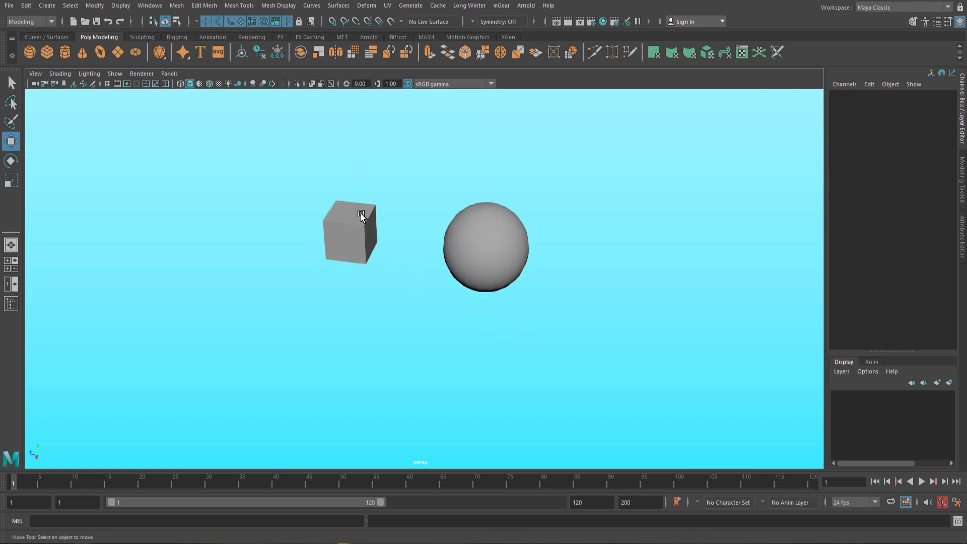
pyautogui.click(360, 213)
pyautogui.click(489, 229)
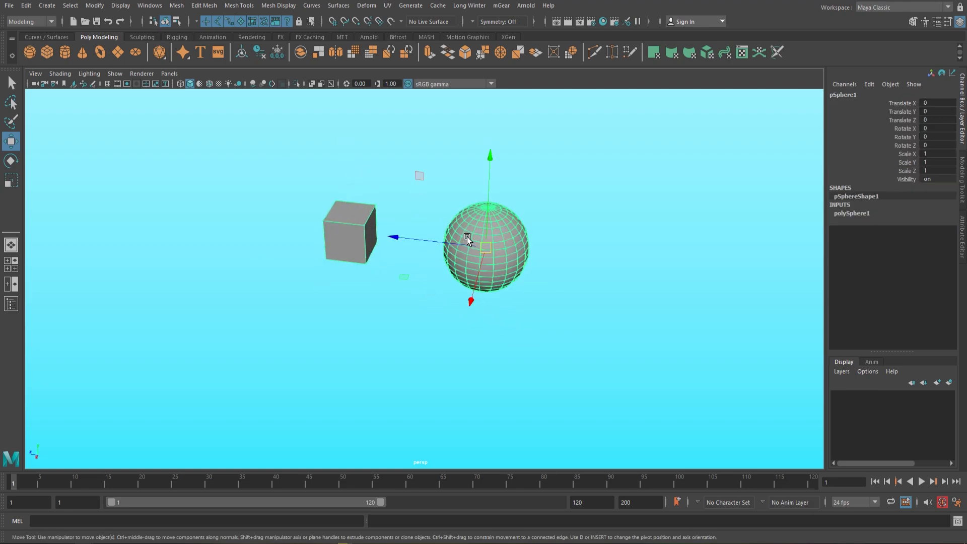
pyautogui.moveTo(487, 247); pyautogui.dragTo(318, 239)
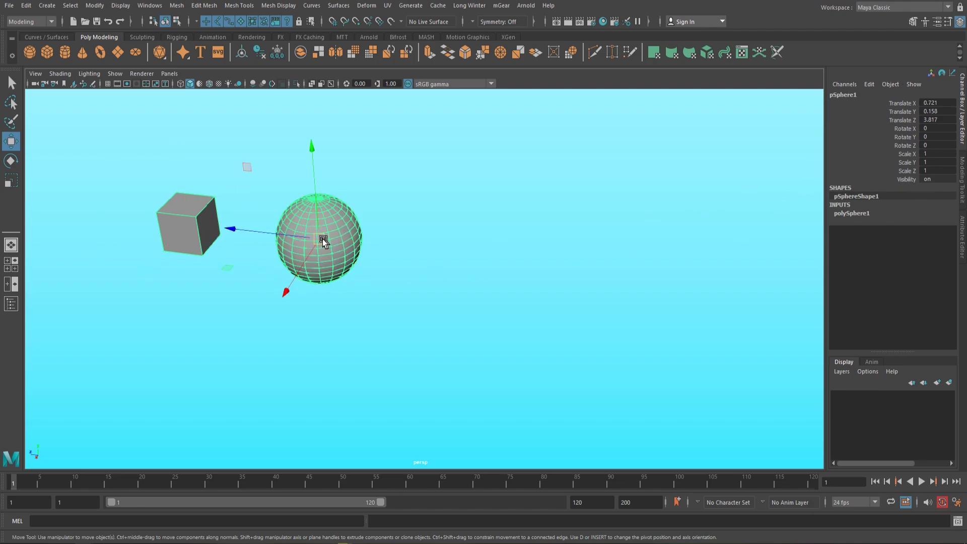
pyautogui.moveTo(322, 239); pyautogui.dragTo(519, 259)
# Try moving the child cube on its own away from the sphere, and the parent sphere again
pyautogui.click(364, 247)
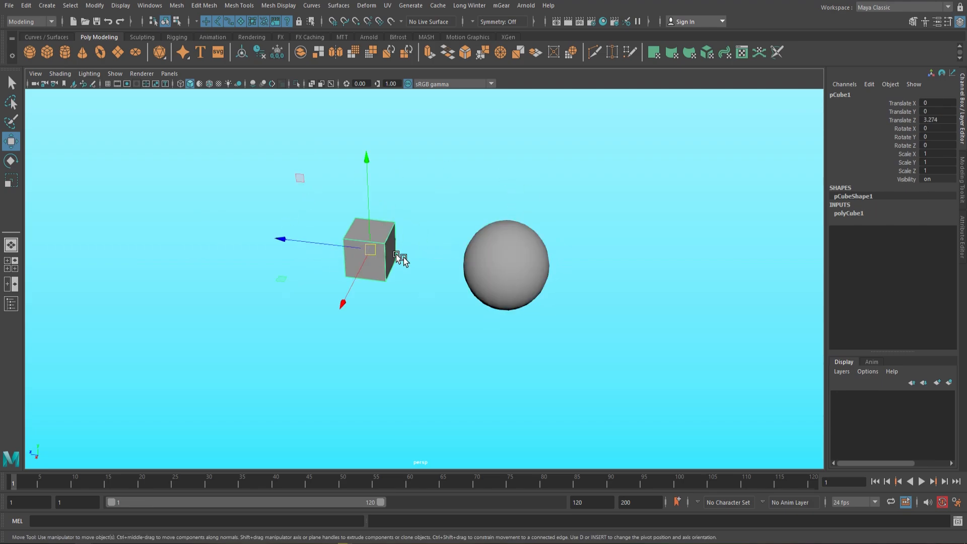
pyautogui.moveTo(373, 248); pyautogui.dragTo(196, 229)
pyautogui.moveTo(503, 267); pyautogui.dragTo(560, 272)
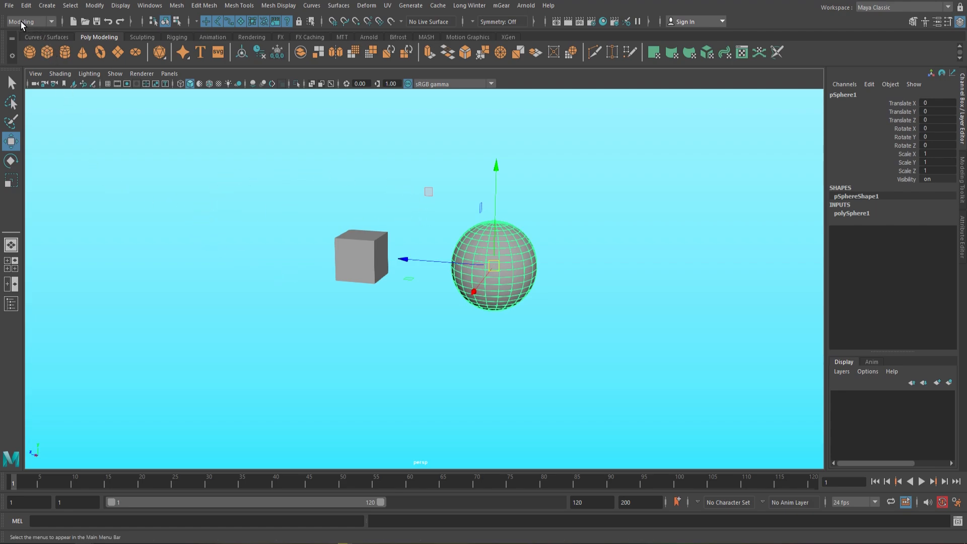
# Switch the menu set from Modeling to Animation and look through the available constraint types
pyautogui.click(51, 23)
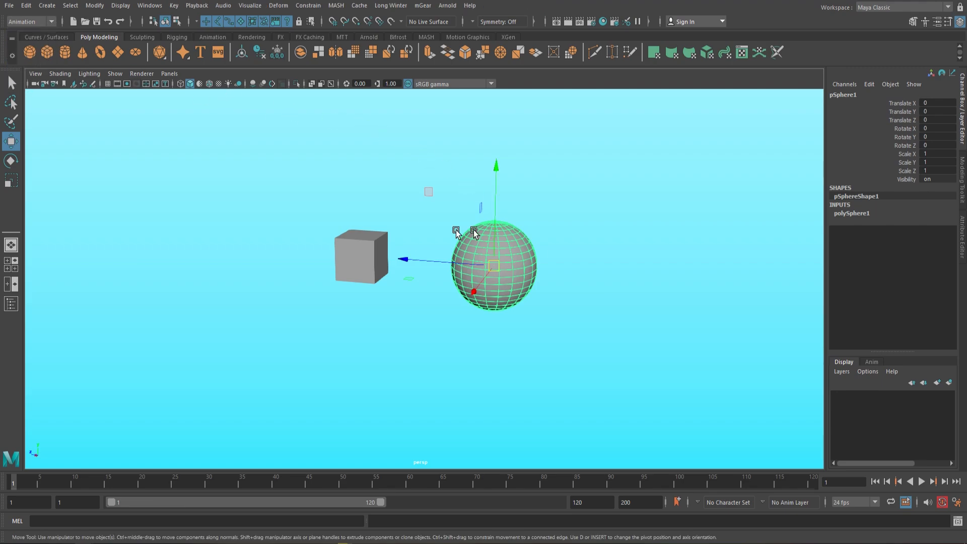
pyautogui.click(312, 9)
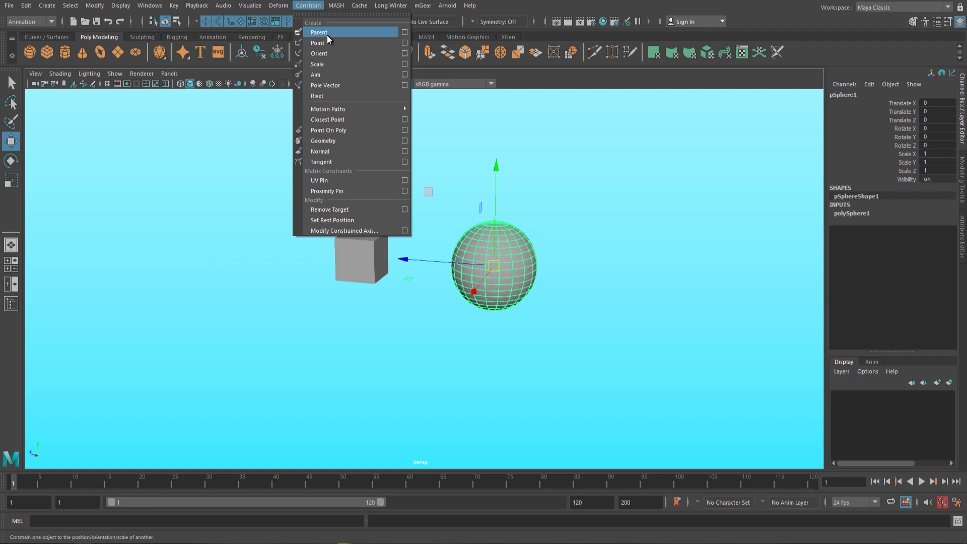
pyautogui.click(626, 222)
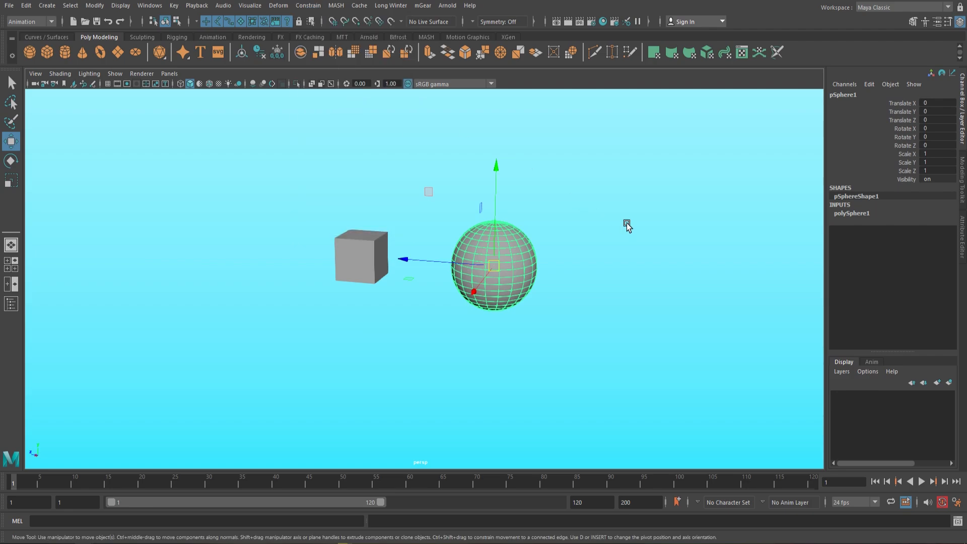
# Parent-constrain the cube to the sphere and test it by moving the sphere to about Z 4.8
pyautogui.keyDown('alt'); pyautogui.moveTo(571, 260); pyautogui.dragTo(578, 283); pyautogui.keyUp('alt')
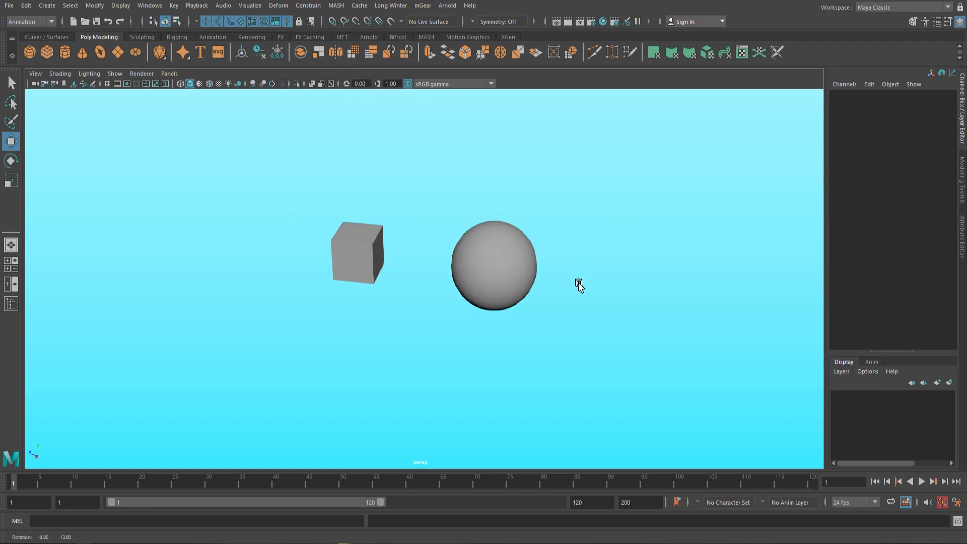
pyautogui.click(501, 234)
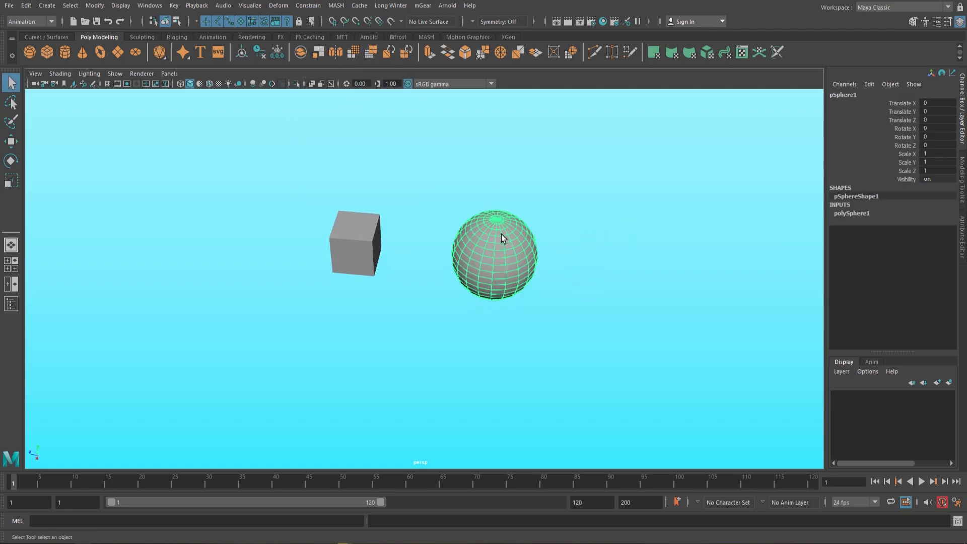
pyautogui.keyDown('shift'); pyautogui.click(374, 240); pyautogui.keyUp('shift')
pyautogui.click(313, 7)
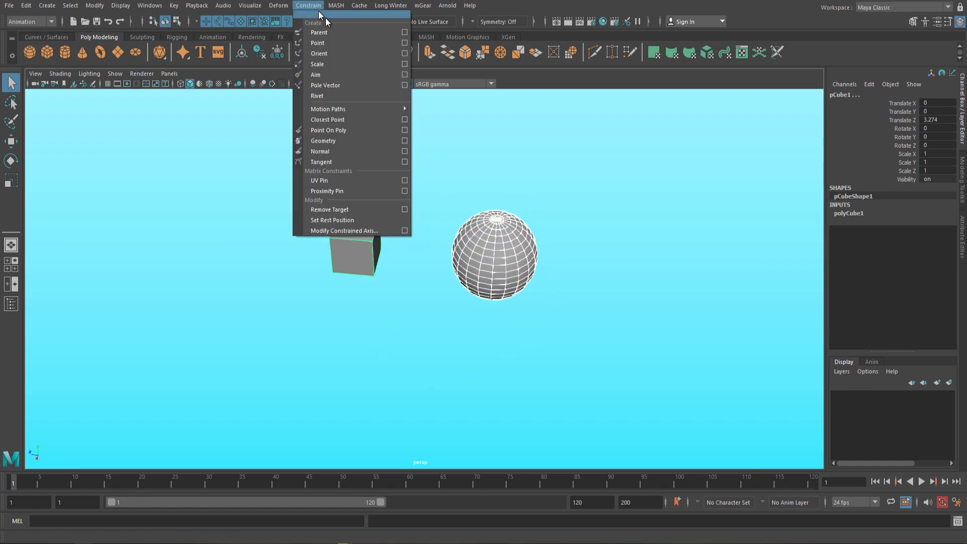
pyautogui.click(339, 32)
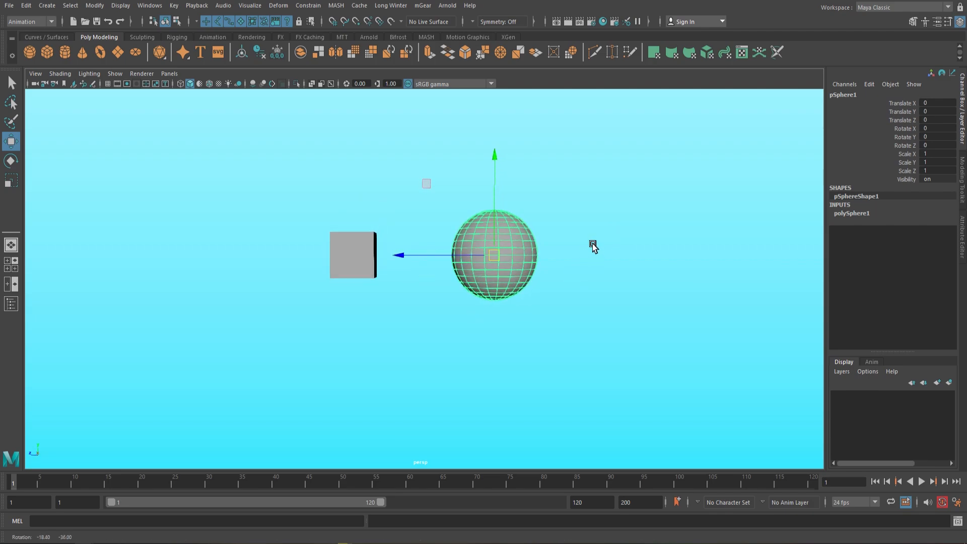
pyautogui.keyDown('alt'); pyautogui.moveTo(593, 247); pyautogui.dragTo(584, 265); pyautogui.keyUp('alt')
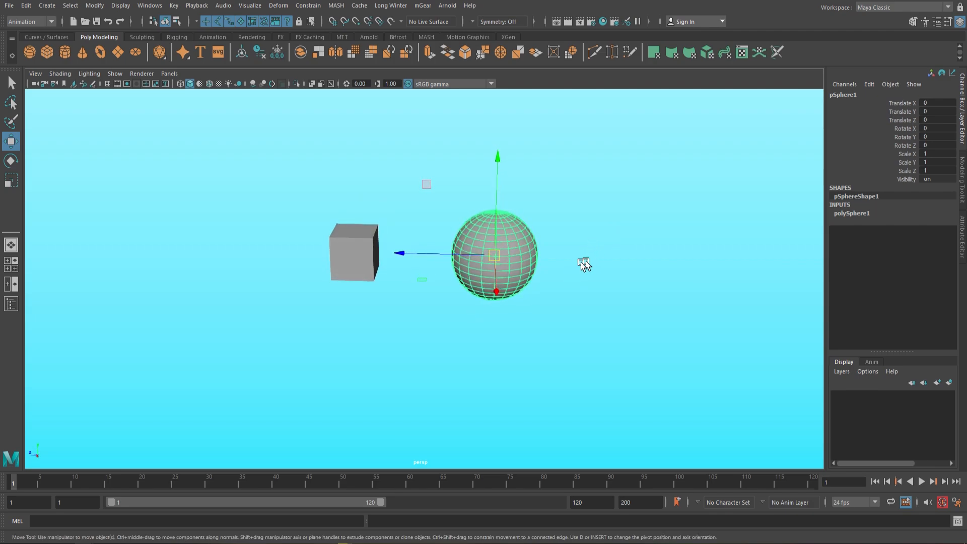
pyautogui.moveTo(500, 256); pyautogui.dragTo(286, 253)
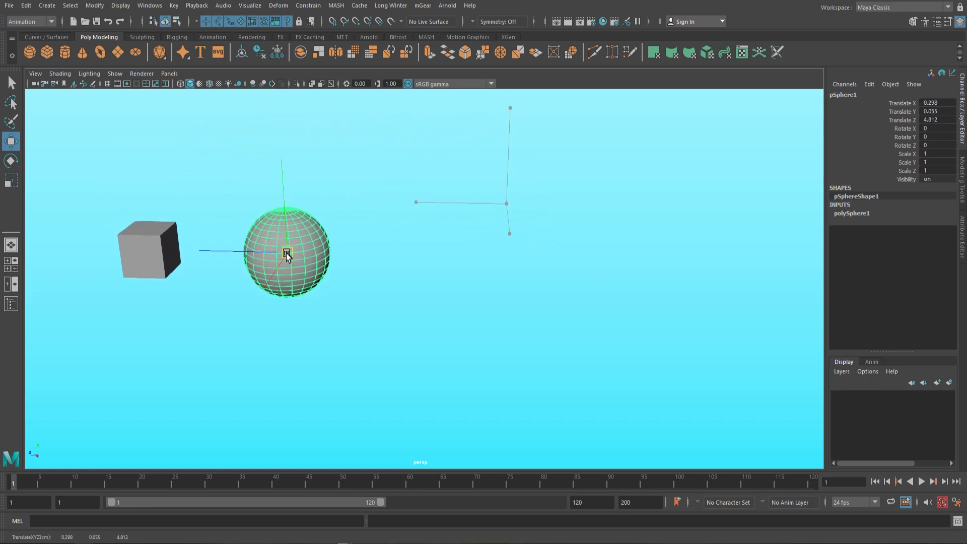
# Set the P Sphere 1W0 weight of the cube's parent constraint to 0
pyautogui.click(151, 248)
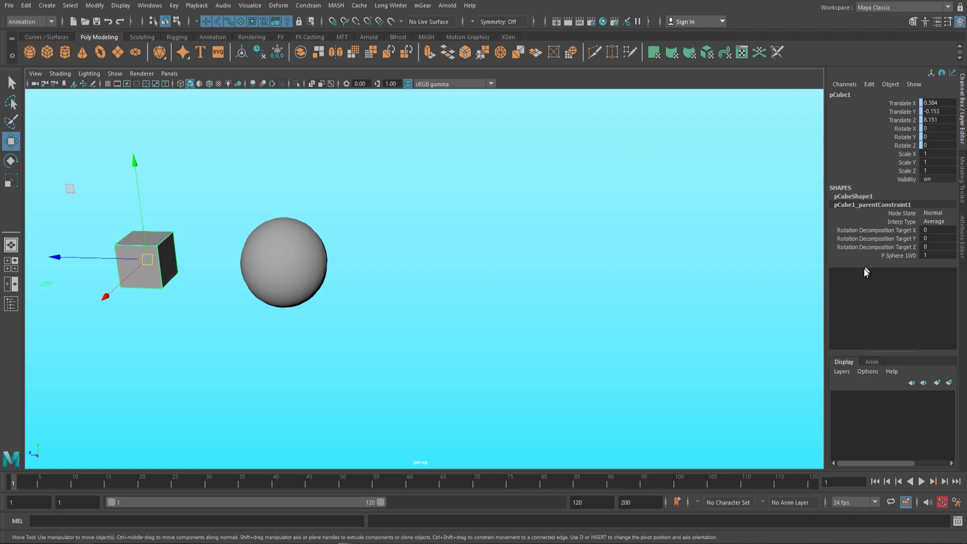
pyautogui.click(940, 256)
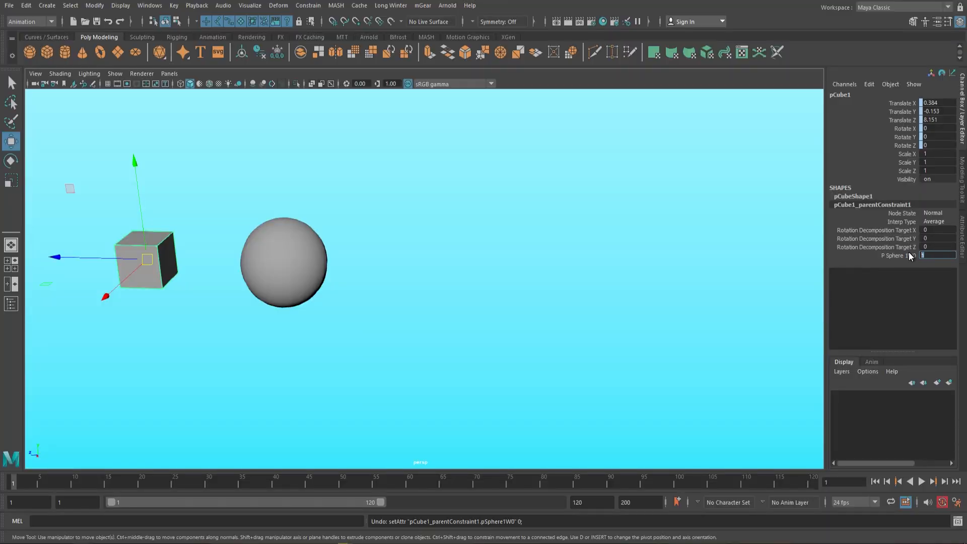
pyautogui.write('0')
pyautogui.press('Return')
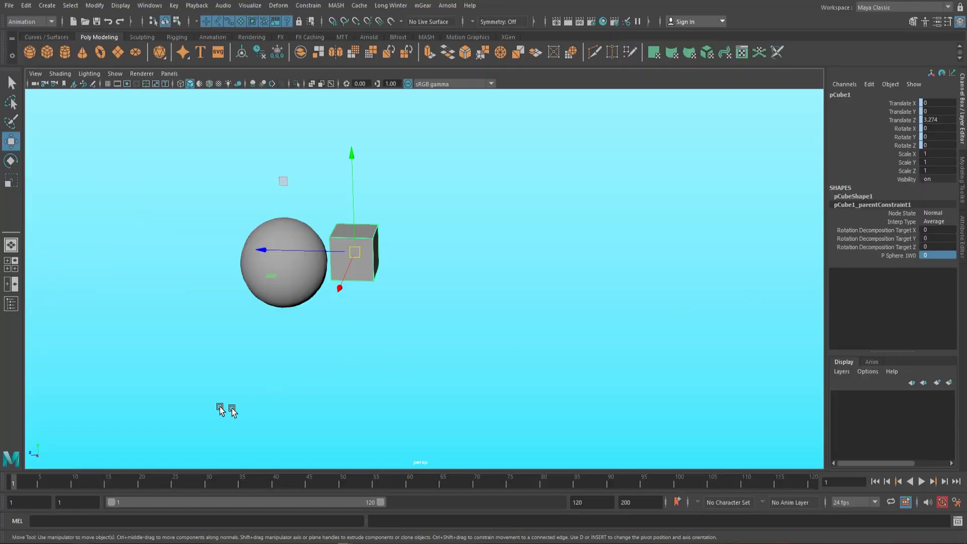
# Move the sphere without the cube to about X -0.43, Y 0.97, Z -0.78
pyautogui.click(274, 341)
pyautogui.click(298, 261)
pyautogui.moveTo(285, 264); pyautogui.dragTo(336, 177)
pyautogui.hotkey('ctrl', 'z')
pyautogui.hotkey('ctrl', 'z')
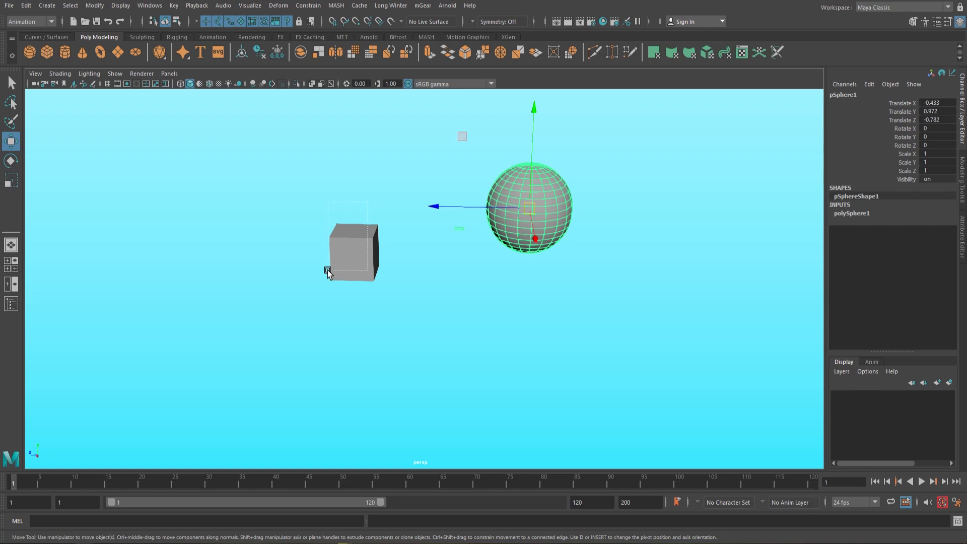
# Set the cube's P Sphere 1W0 constraint weight to 1 and move the sphere to about X -0.36, Y 0.2, Z -4.24
pyautogui.click(328, 272)
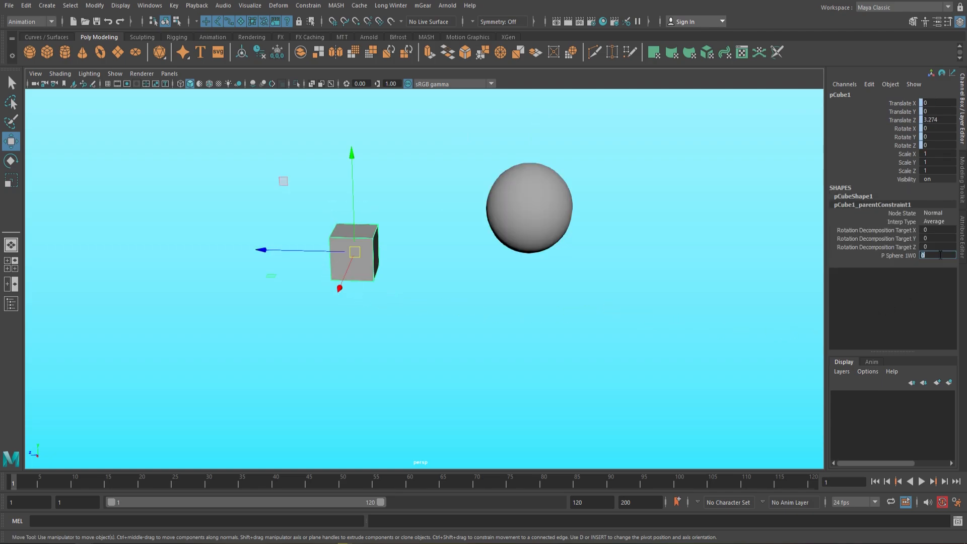
pyautogui.press('Return')
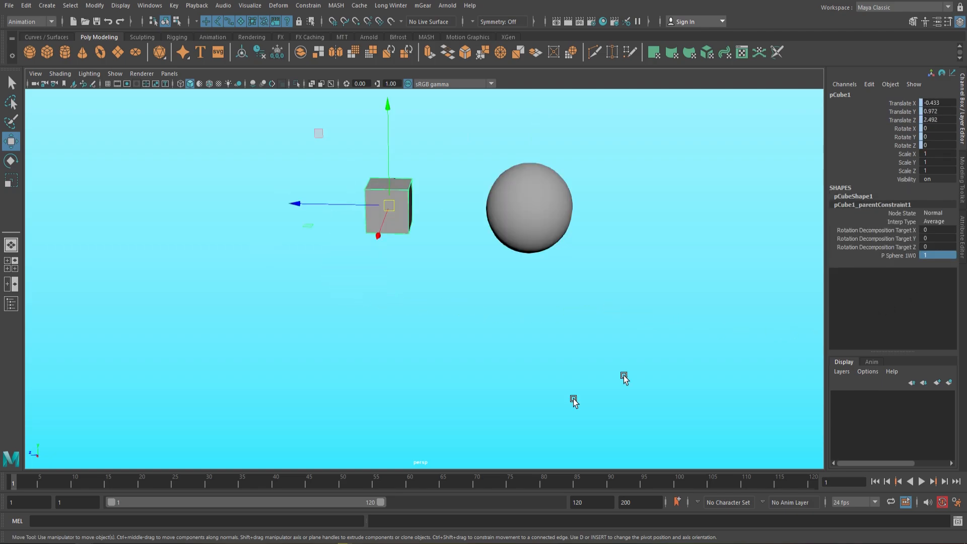
pyautogui.click(524, 191)
pyautogui.moveTo(531, 206); pyautogui.dragTo(320, 288)
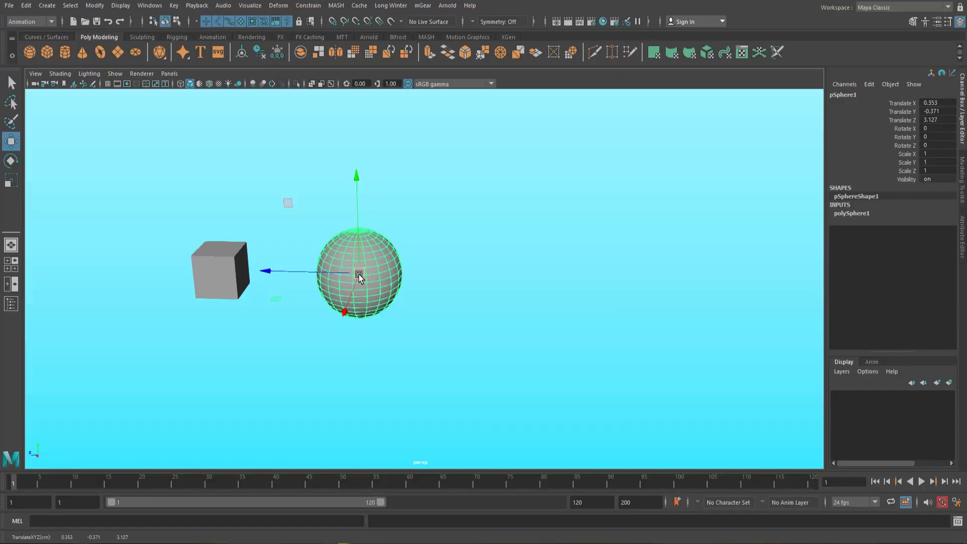
pyautogui.keyDown('alt'); pyautogui.moveTo(359, 274); pyautogui.dragTo(673, 246, button='middle'); pyautogui.keyUp('alt')
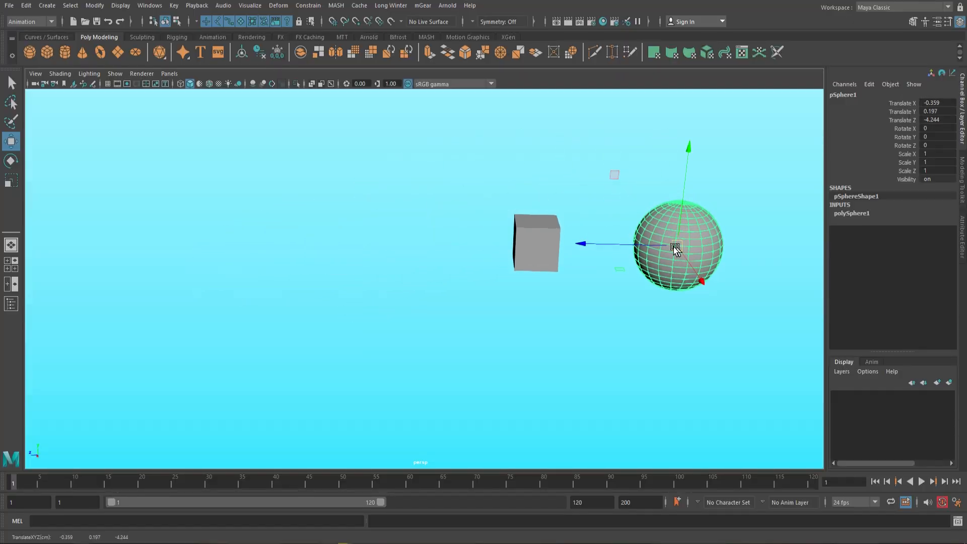
# Turn off the cube's parent constraint by setting its P Sphere 1W0 weight to 0
pyautogui.click(513, 234)
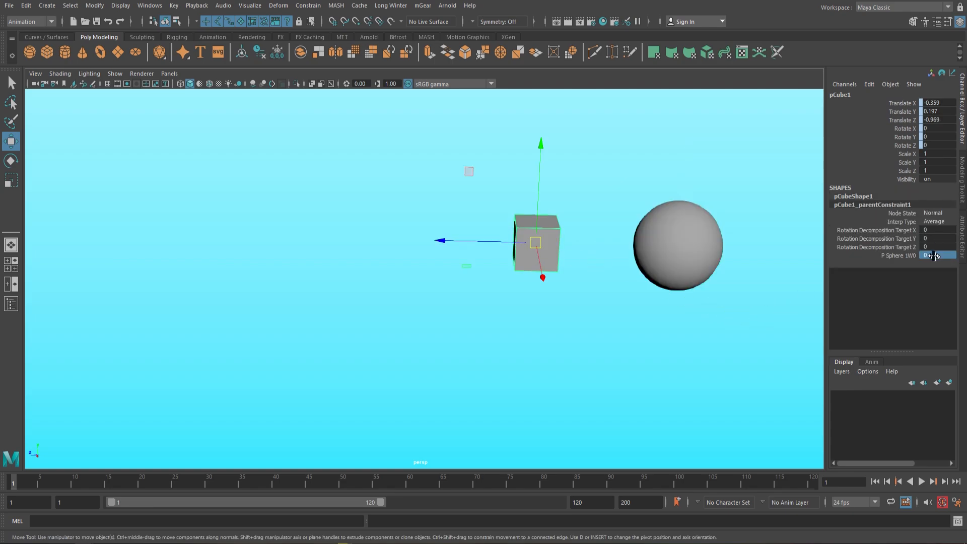
pyautogui.press('Return')
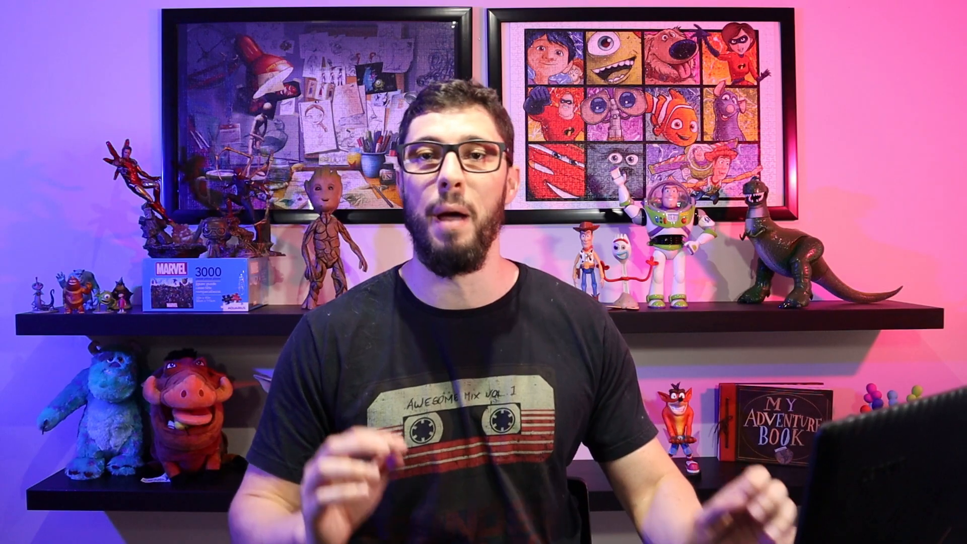
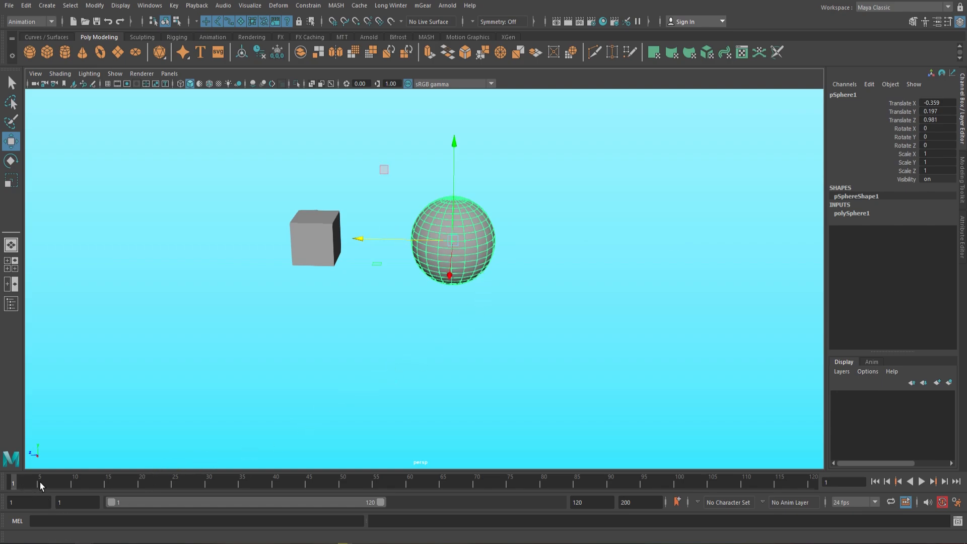
# Keyframe the sphere in place at frames 1 and 10, and at frame 20 moved to about Z 5.44
pyautogui.press('s')
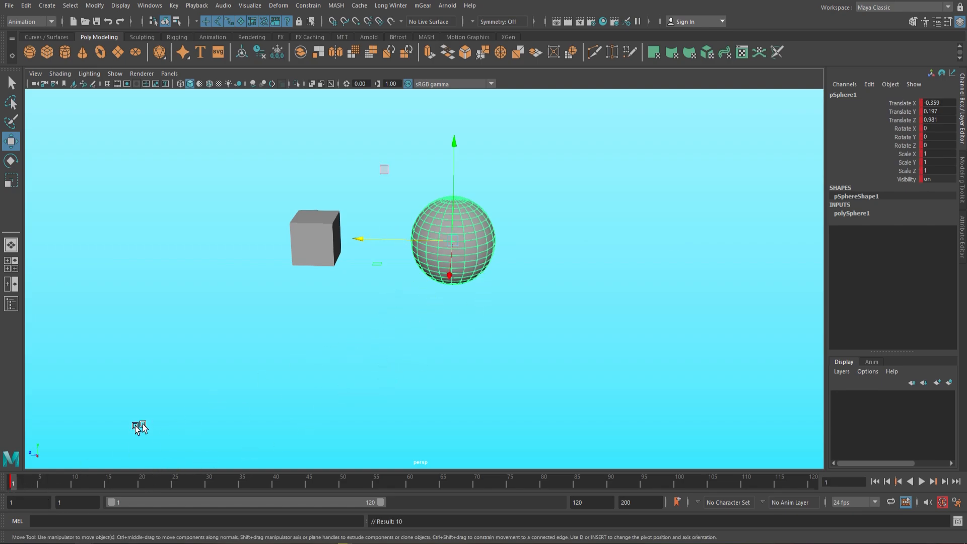
pyautogui.click(74, 481)
pyautogui.click(141, 480)
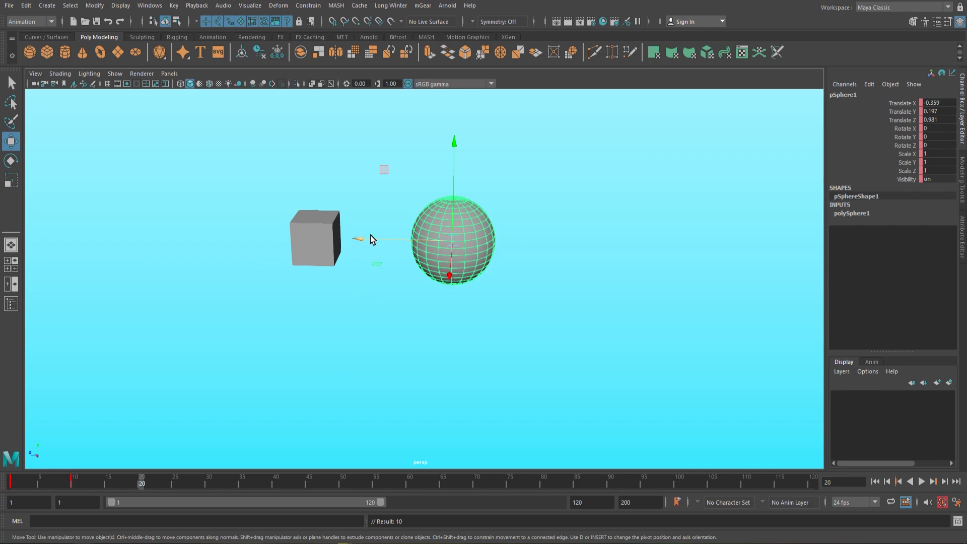
pyautogui.moveTo(362, 238); pyautogui.dragTo(179, 219)
pyautogui.press('s')
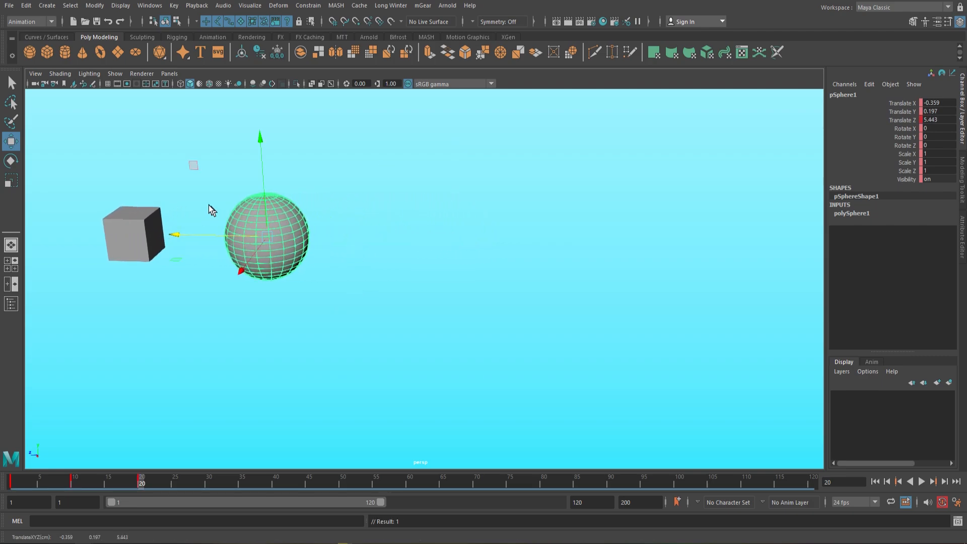
# Keyframe the sphere's hold at frame 25 and its move to about Z -0.12 at frame 35, and scrub through the animation
pyautogui.click(174, 482)
pyautogui.press('s')
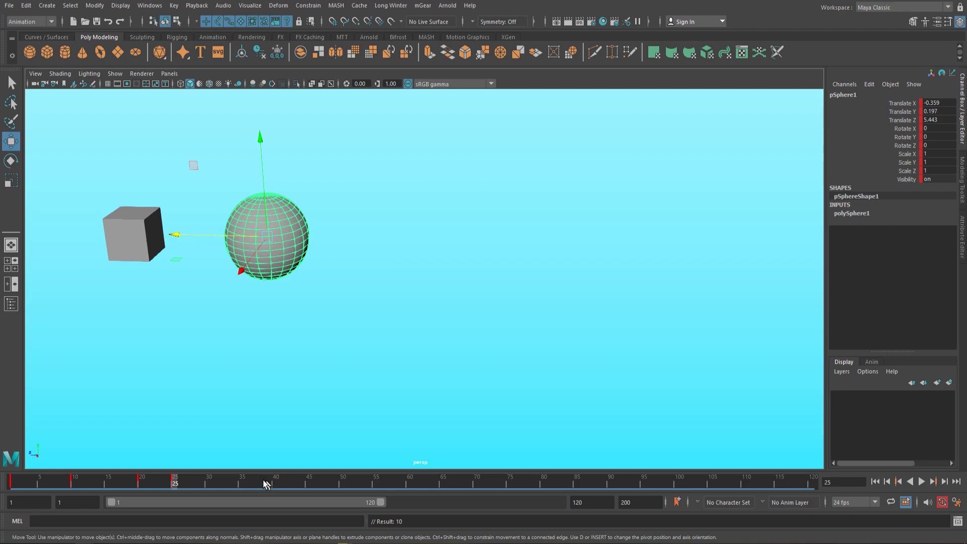
pyautogui.click(243, 482)
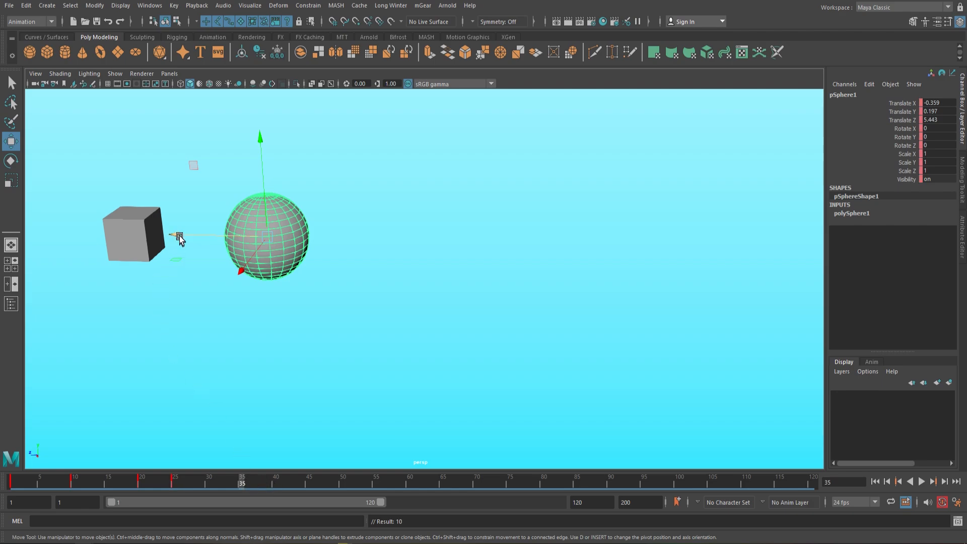
pyautogui.moveTo(180, 237); pyautogui.dragTo(404, 247)
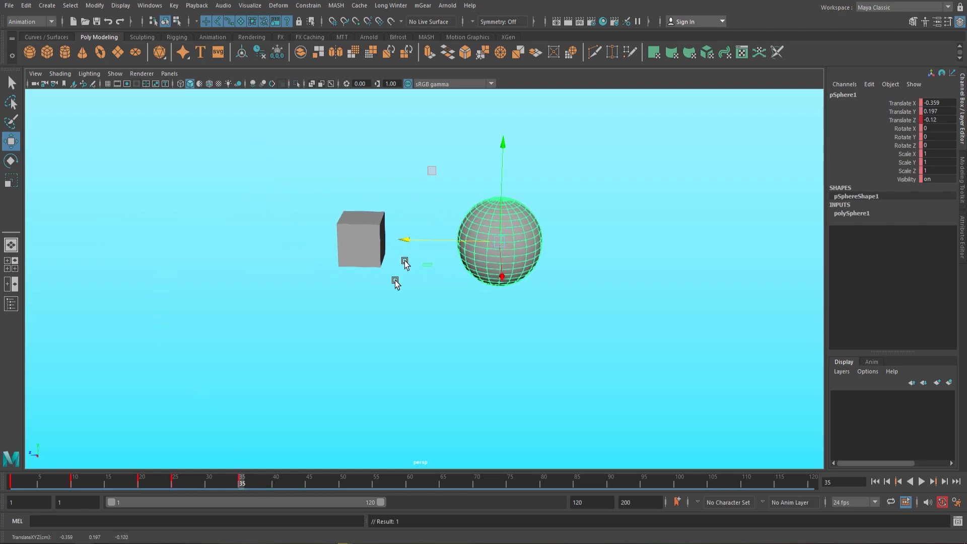
pyautogui.moveTo(14, 482); pyautogui.dragTo(170, 486)
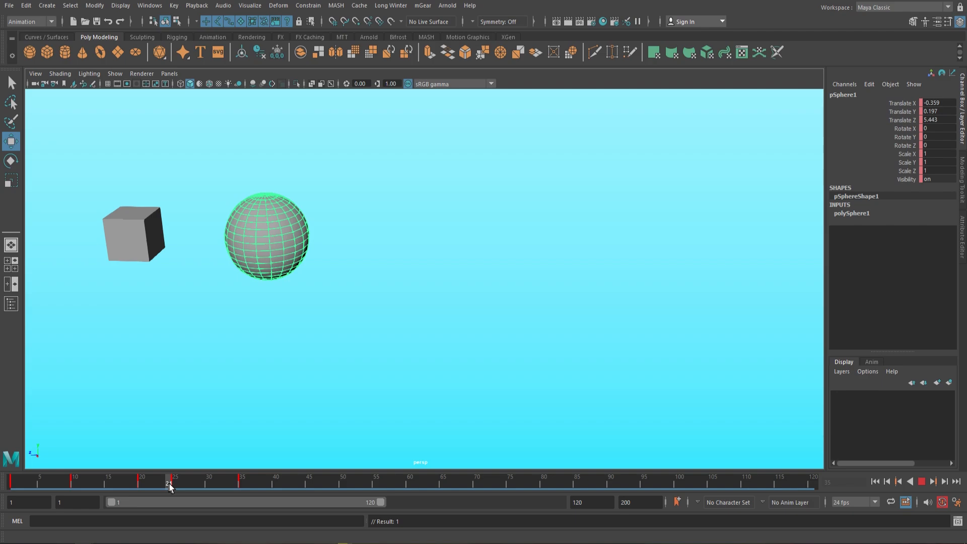
pyautogui.moveTo(170, 486); pyautogui.dragTo(243, 487)
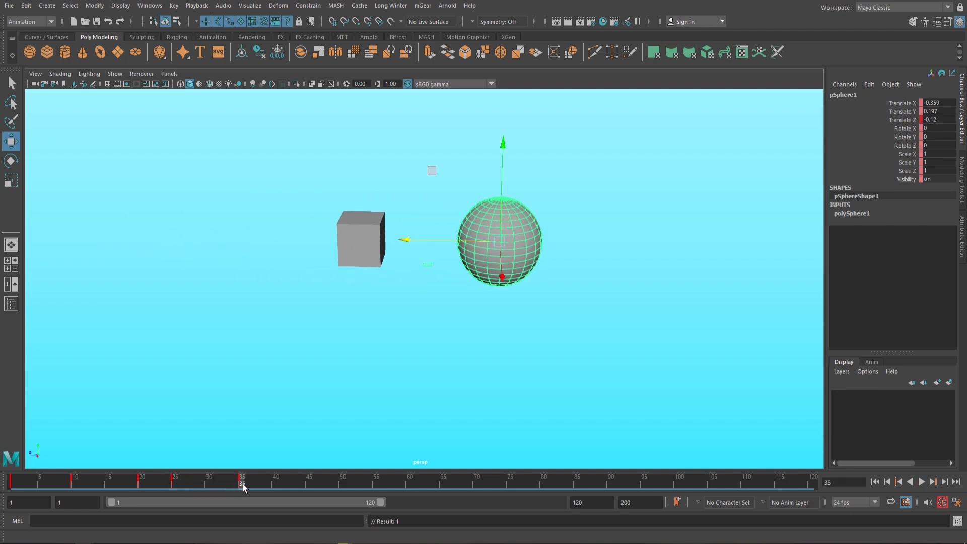
# Try to set the cube's P Sphere 1W0 constraint weight to 0 at frame 25
pyautogui.moveTo(122, 481); pyautogui.dragTo(173, 488)
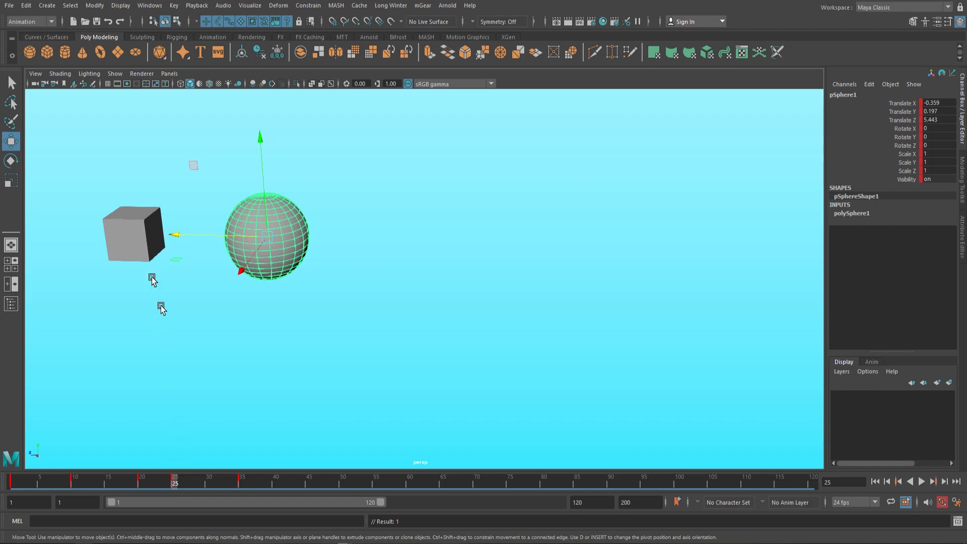
pyautogui.click(145, 247)
pyautogui.click(936, 253)
pyautogui.write('0')
pyautogui.press('Return')
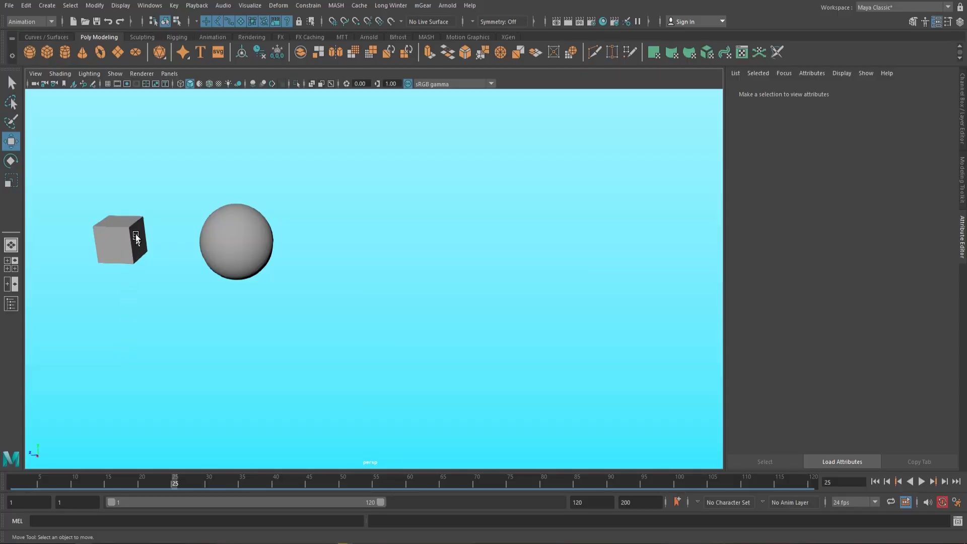
# Examine the Constraint Attributes of the cube's parent constraint
pyautogui.click(129, 241)
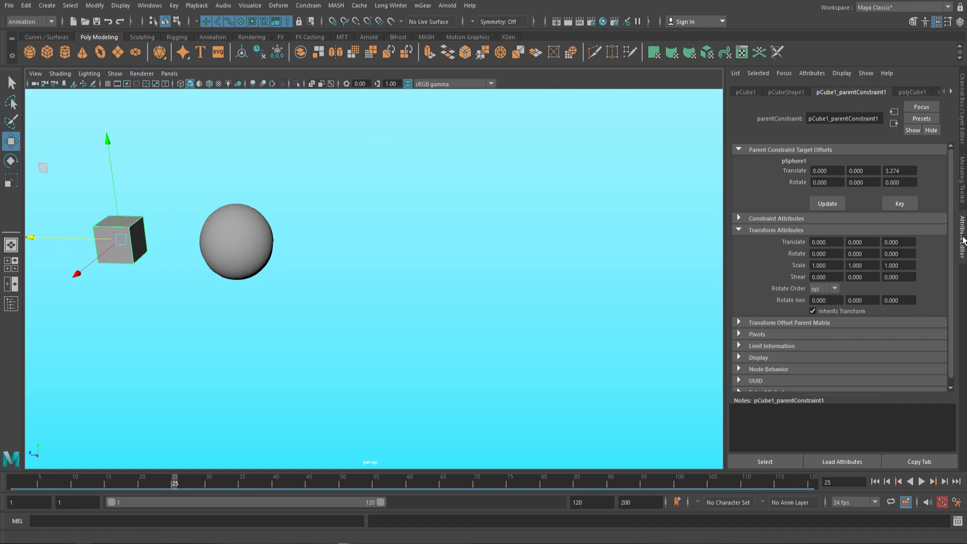
pyautogui.scroll(-3, 873, 89)
pyautogui.scroll(3, 875, 90)
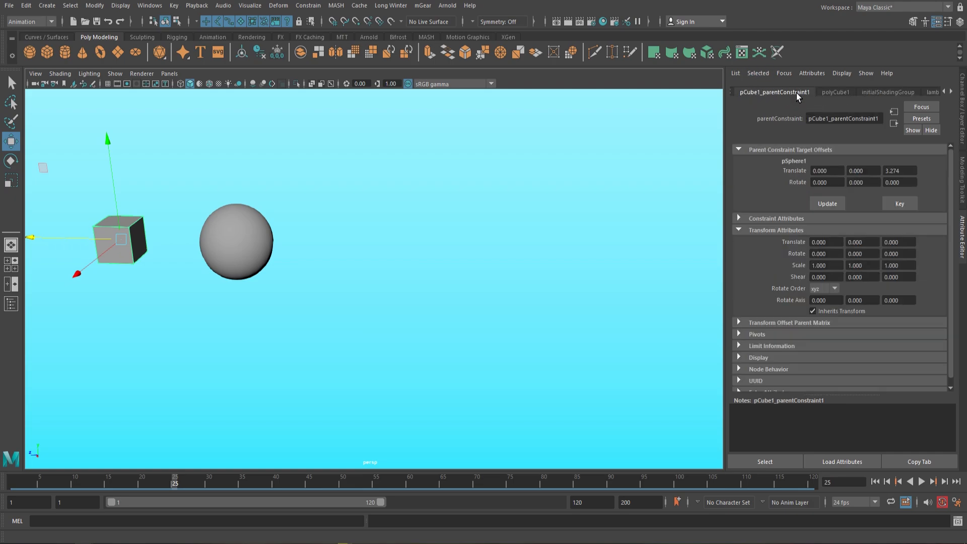
pyautogui.click(753, 218)
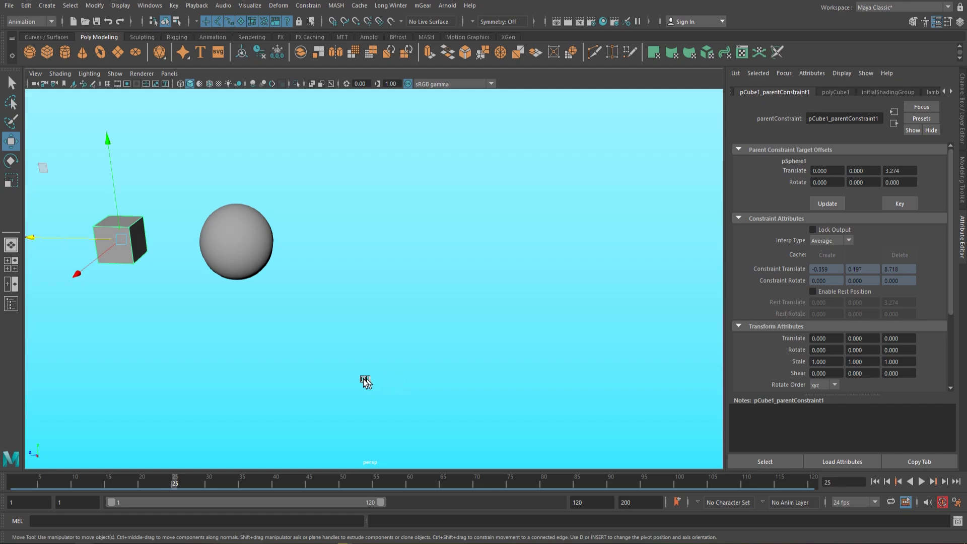
# Key the cube's P Sphere 1W0 constraint weight at 1 on frame 24
pyautogui.click(142, 277)
pyautogui.click(129, 255)
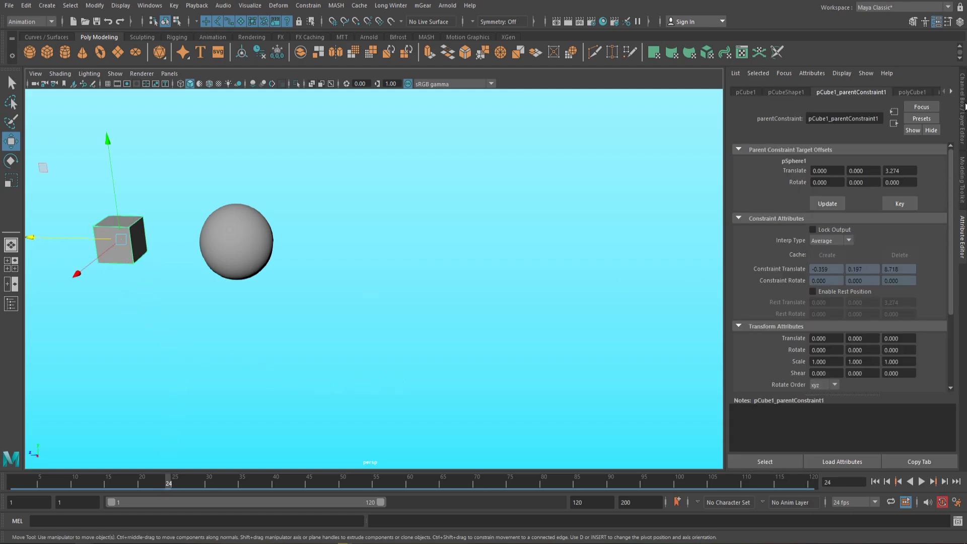
pyautogui.click(962, 106)
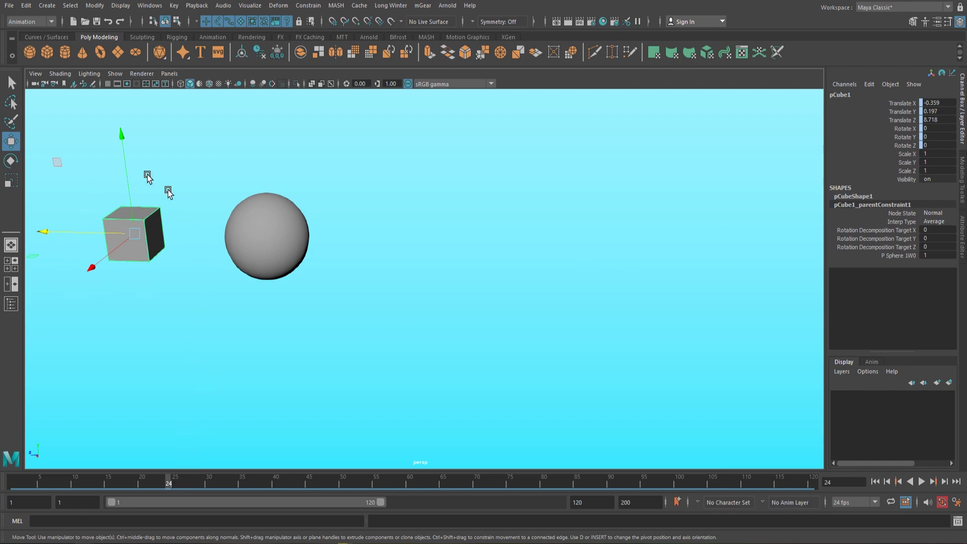
pyautogui.click(893, 256)
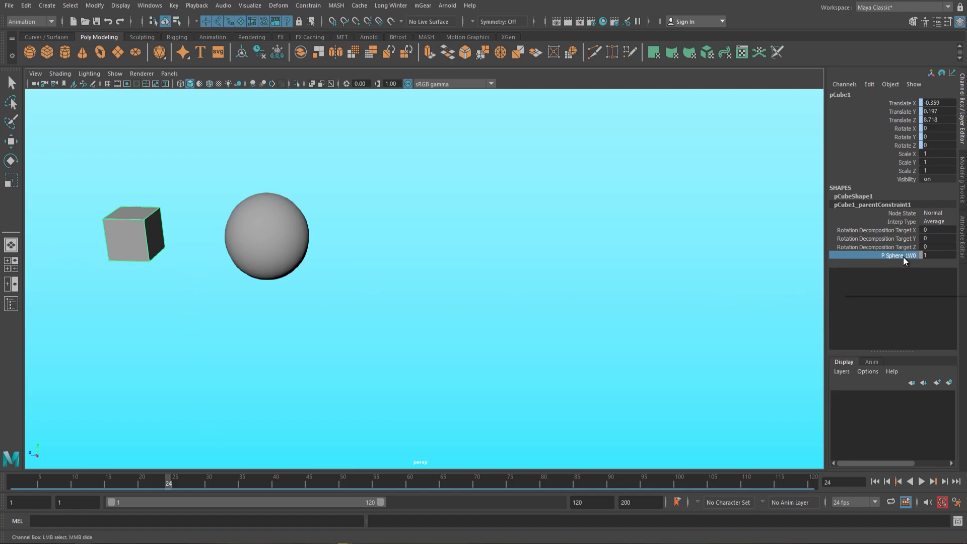
pyautogui.rightClick(903, 256)
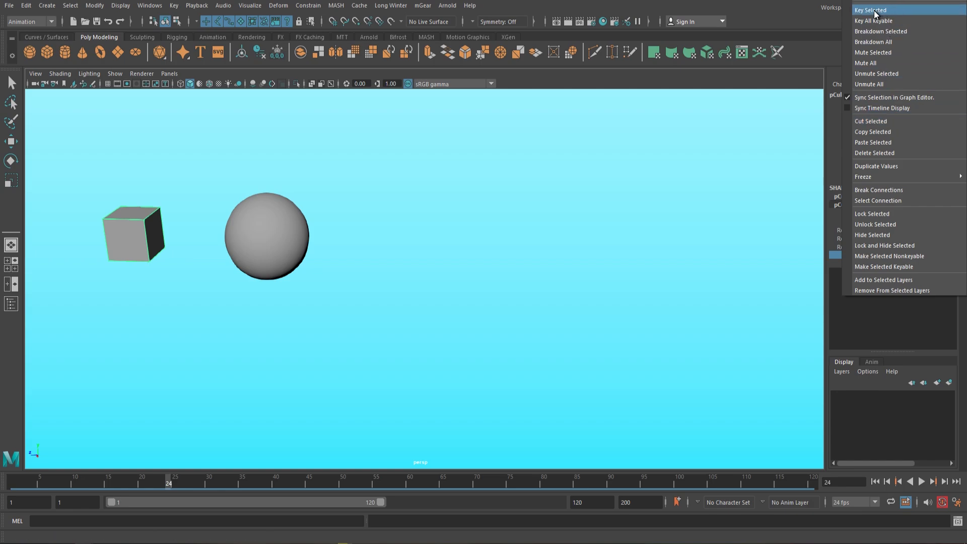
pyautogui.click(892, 12)
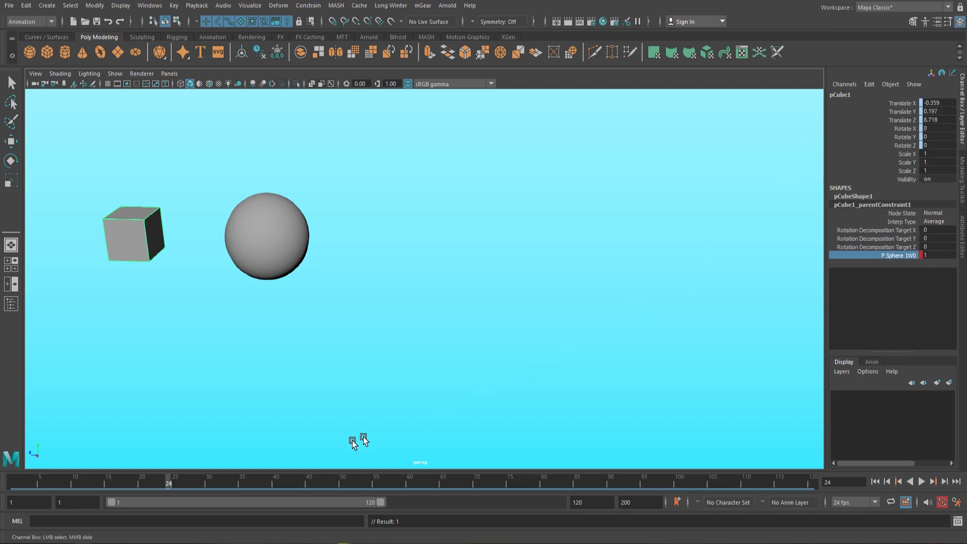
# Keyframe the cube's P Sphere 1W0 constraint weight at 0 on frame 25
pyautogui.click(175, 484)
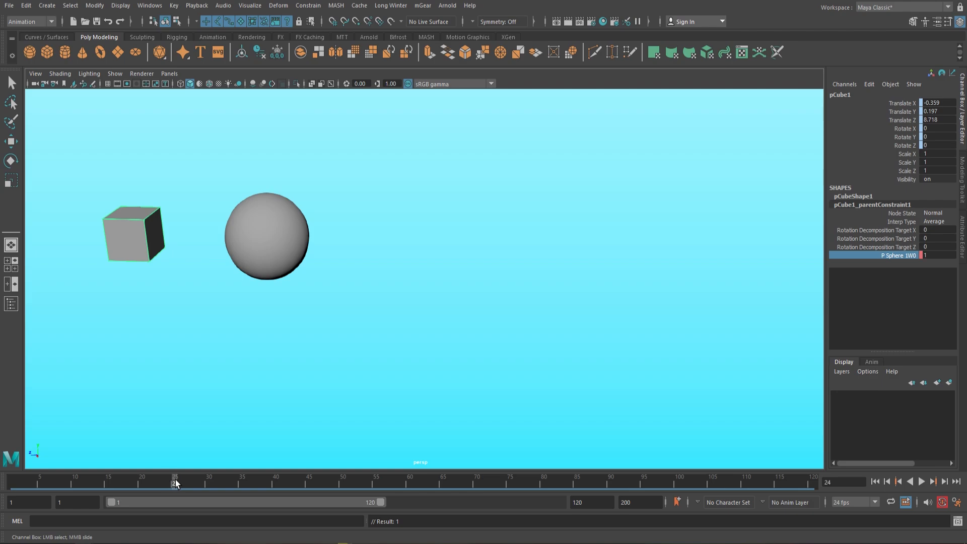
pyautogui.doubleClick(930, 256)
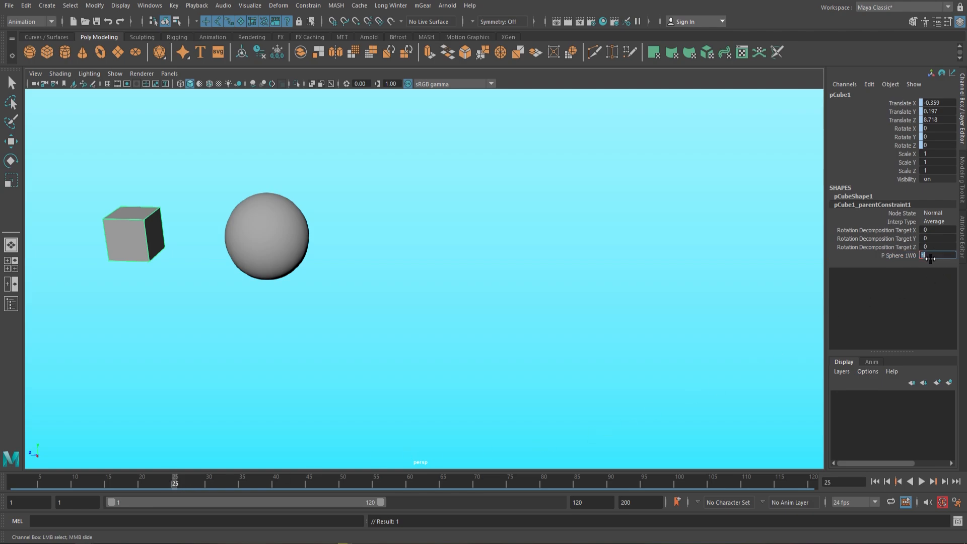
pyautogui.write('0')
pyautogui.press('Return')
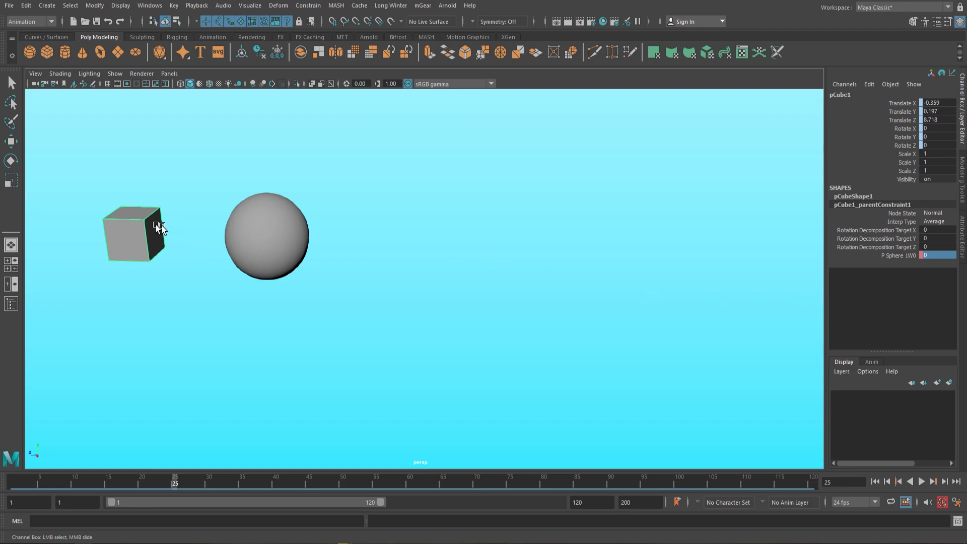
# Play and scrub the animation from frame 1 to check how the cube follows the sphere and separates from it
pyautogui.click(12, 483)
pyautogui.hotkey('alt', 'v')
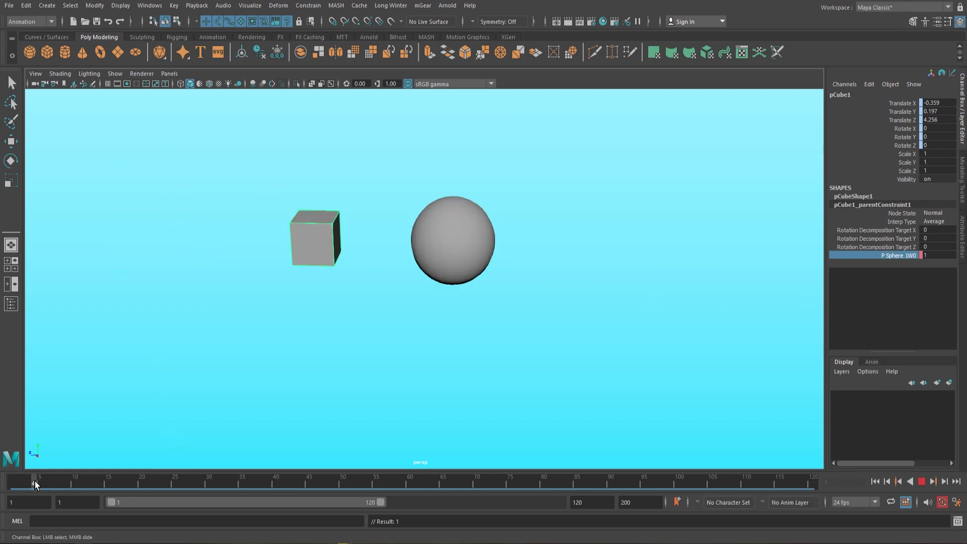
pyautogui.moveTo(72, 484); pyautogui.dragTo(288, 475)
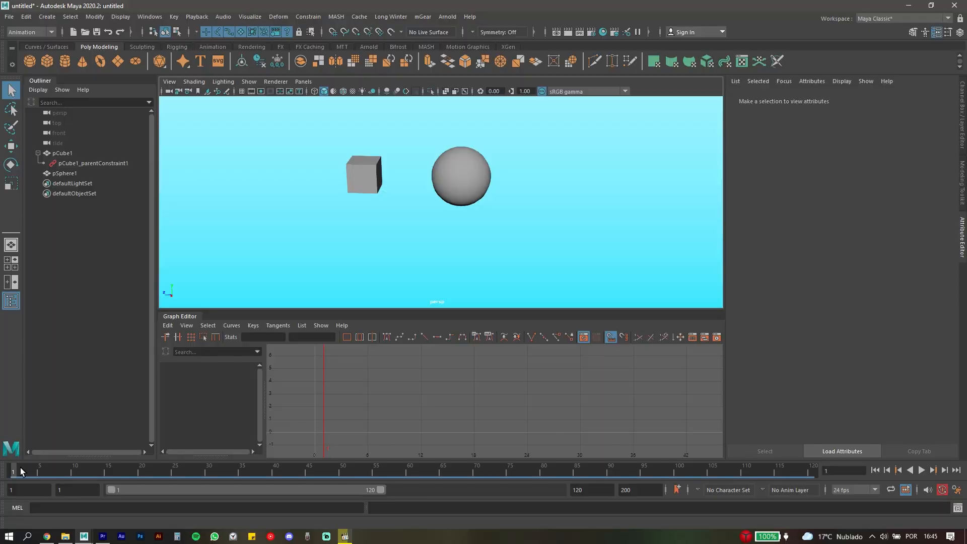
pyautogui.moveTo(19, 471)
pyautogui.mouseDown()
pyautogui.moveTo(320, 462)
pyautogui.moveTo(13, 459)
pyautogui.moveTo(282, 468)
pyautogui.moveTo(11, 473)
pyautogui.mouseUp()
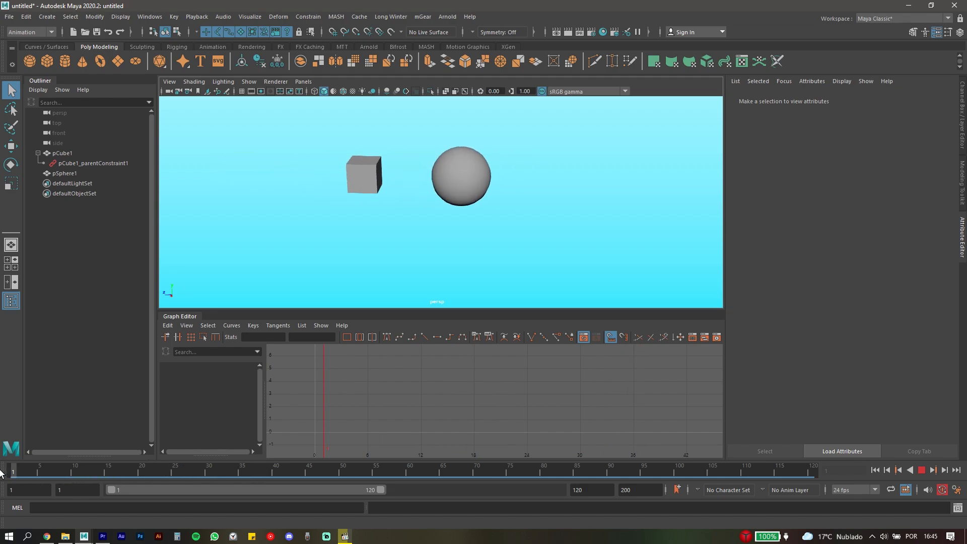
pyautogui.moveTo(1, 473); pyautogui.dragTo(2, 473)
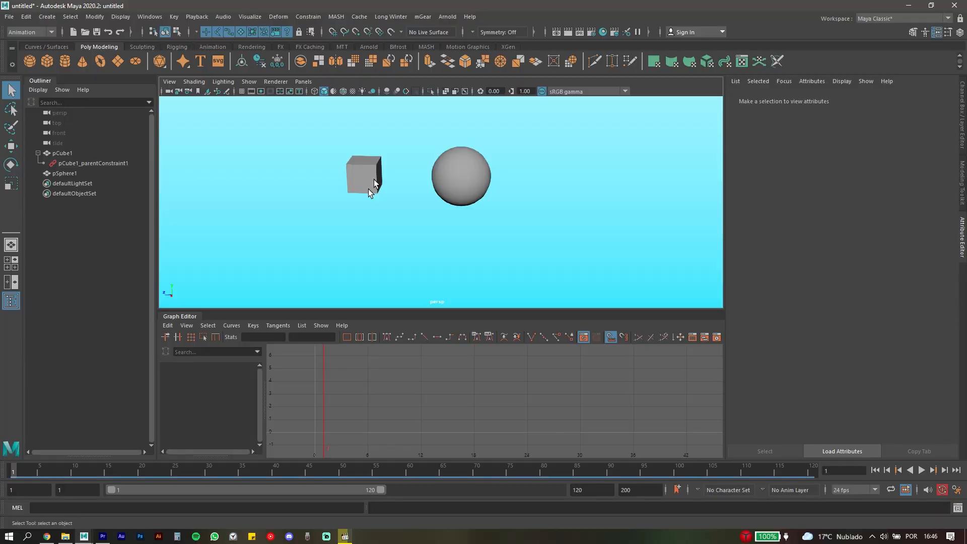
# Disable Enable Rest Position on the cube's parent constraint and review the animation with the sphere selected
pyautogui.click(374, 182)
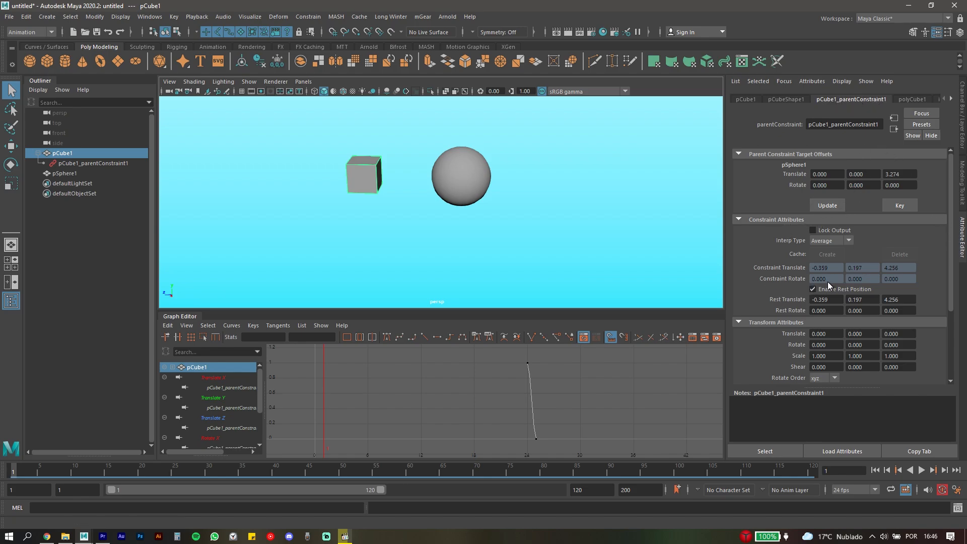
pyautogui.click(813, 289)
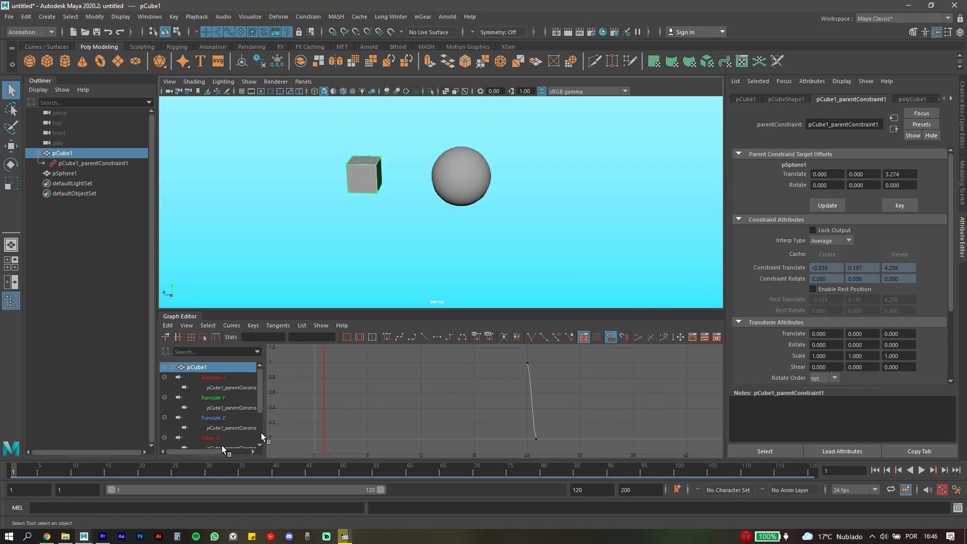
pyautogui.click(459, 181)
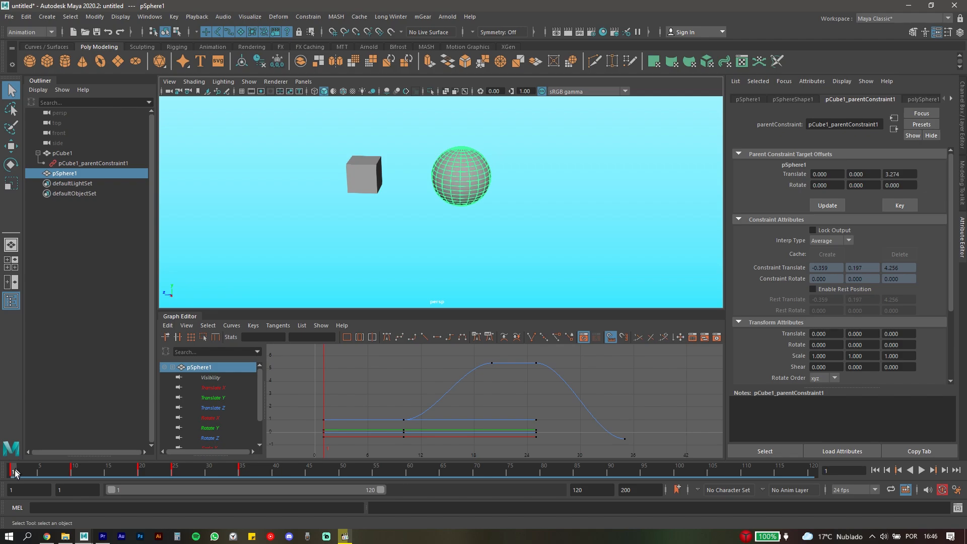
pyautogui.hotkey('alt', 'v')
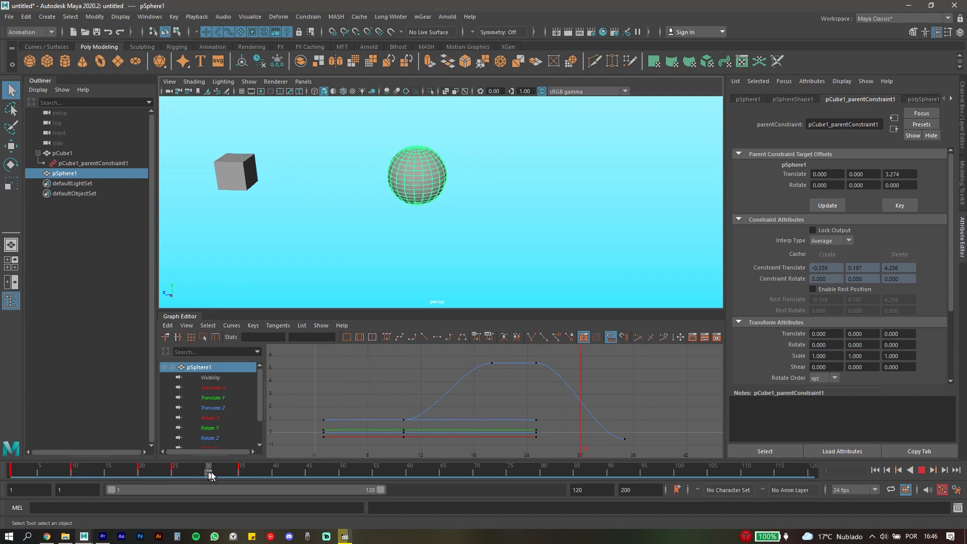
pyautogui.moveTo(383, 470)
pyautogui.mouseDown()
pyautogui.moveTo(2, 464)
pyautogui.moveTo(793, 464)
pyautogui.mouseUp()
pyautogui.click(922, 471)
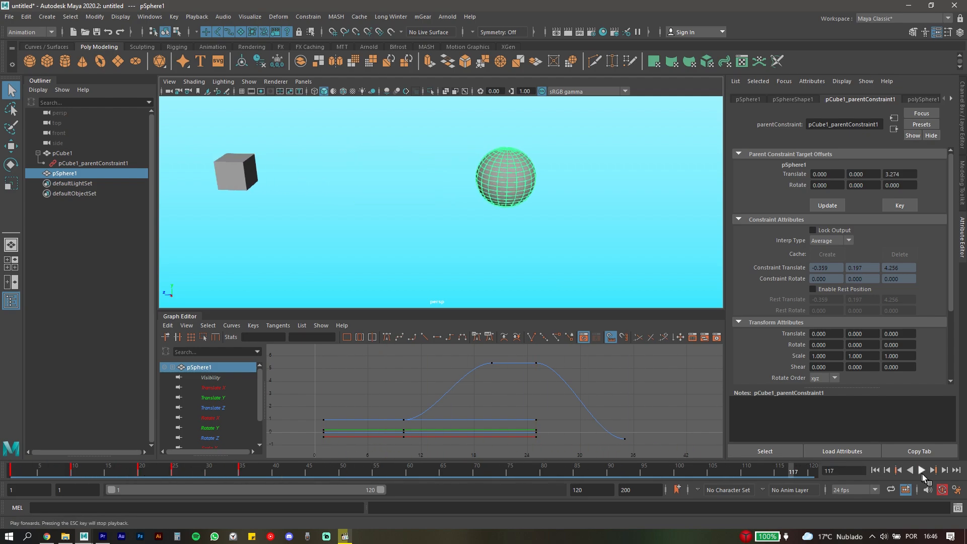
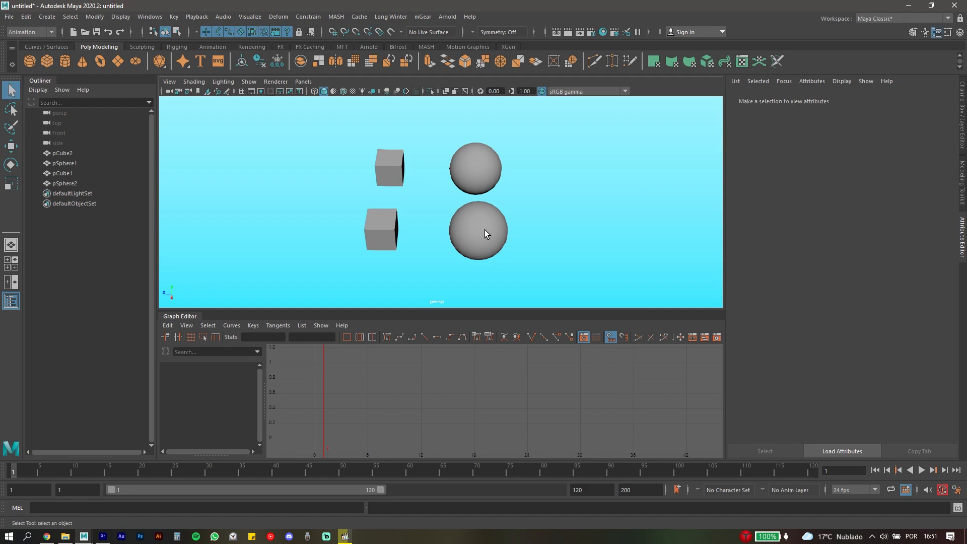
# Parent-constrain pCube1 to pSphere1 in the lower cube-and-sphere pair
pyautogui.click(478, 233)
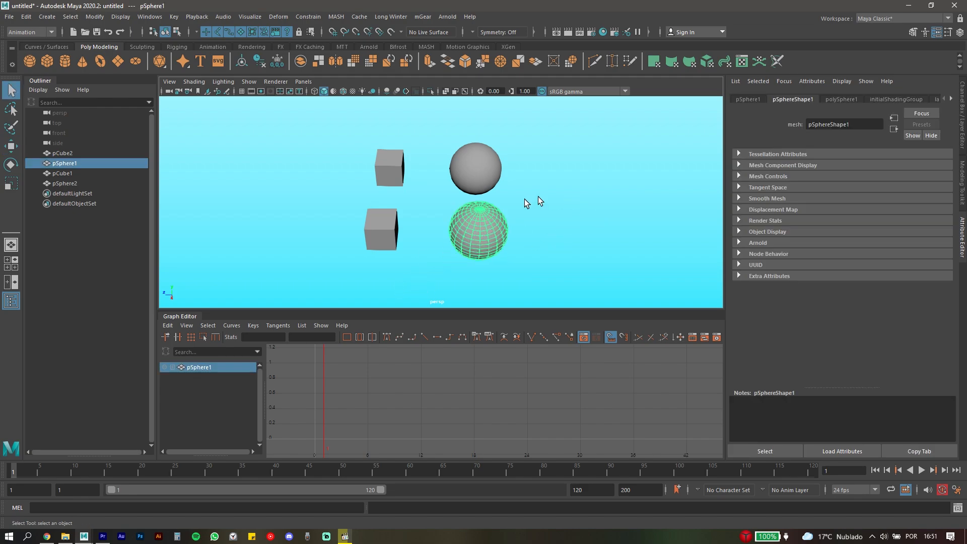
pyautogui.keyDown('shift'); pyautogui.click(381, 222); pyautogui.keyUp('shift')
pyautogui.click(315, 16)
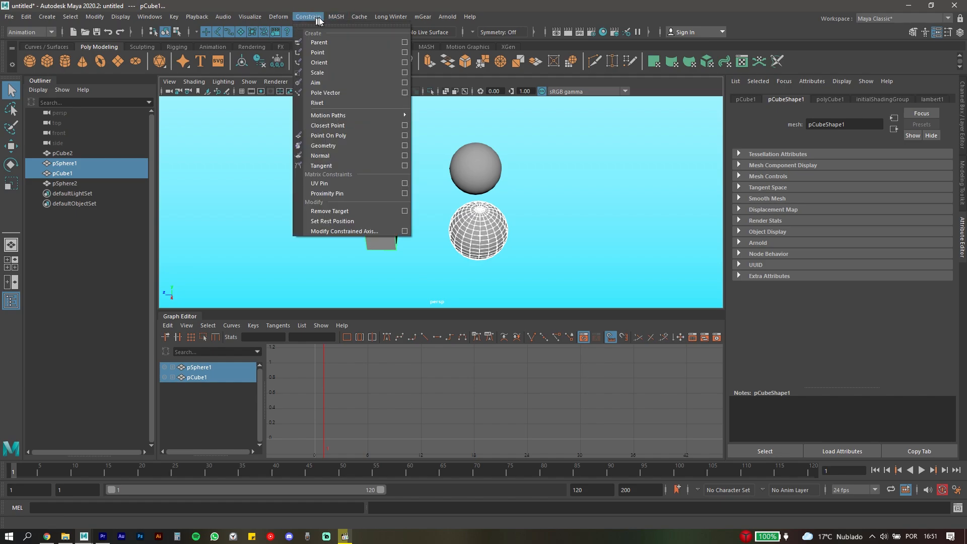
pyautogui.click(320, 42)
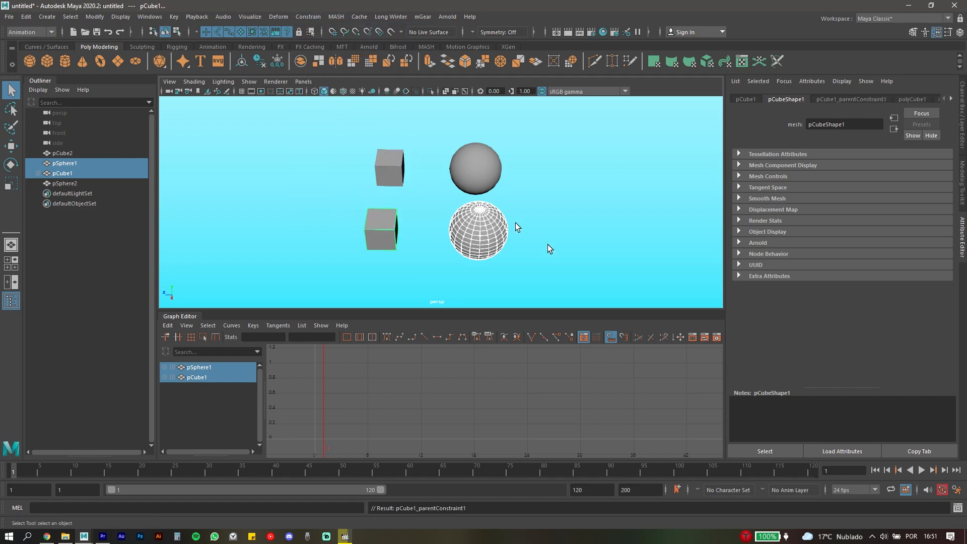
pyautogui.click(576, 197)
# Rotate pSphere1 to about -57 degrees around X to swing the constrained cube around it
pyautogui.keyDown('alt'); pyautogui.moveTo(533, 241); pyautogui.dragTo(529, 201, button='middle'); pyautogui.keyUp('alt')
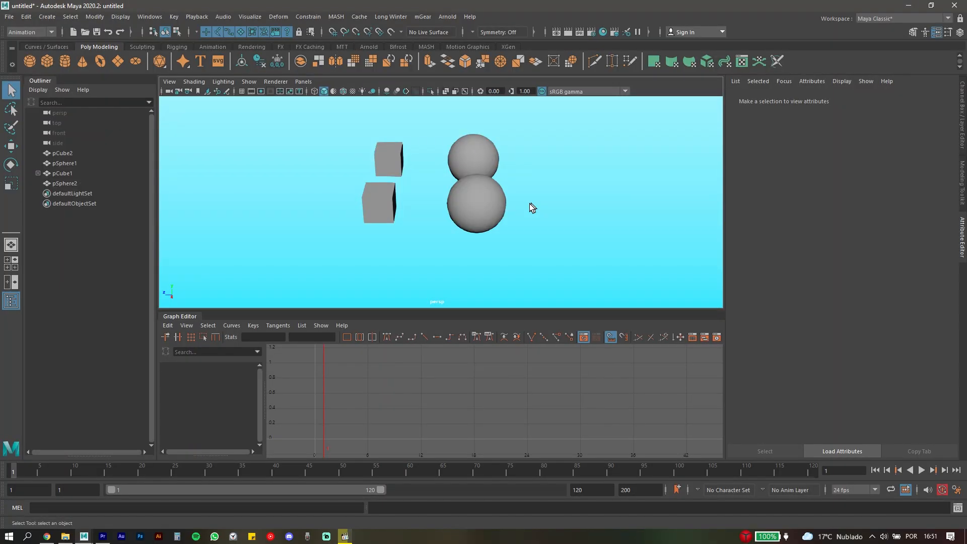
pyautogui.keyDown('alt'); pyautogui.moveTo(530, 203); pyautogui.dragTo(490, 285, button='middle'); pyautogui.keyUp('alt')
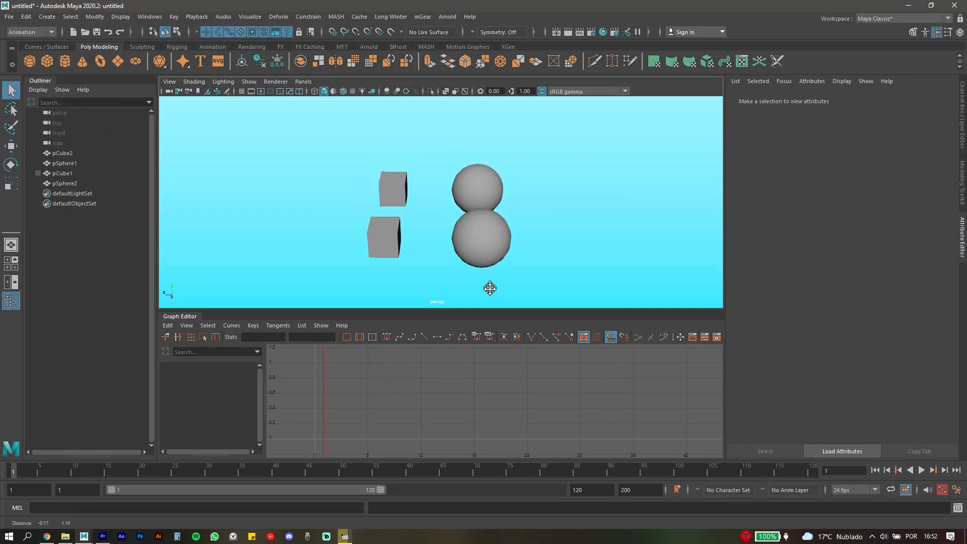
pyautogui.click(488, 245)
pyautogui.keyDown('alt'); pyautogui.moveTo(549, 220); pyautogui.dragTo(551, 186, button='middle'); pyautogui.keyUp('alt')
pyautogui.press('e')
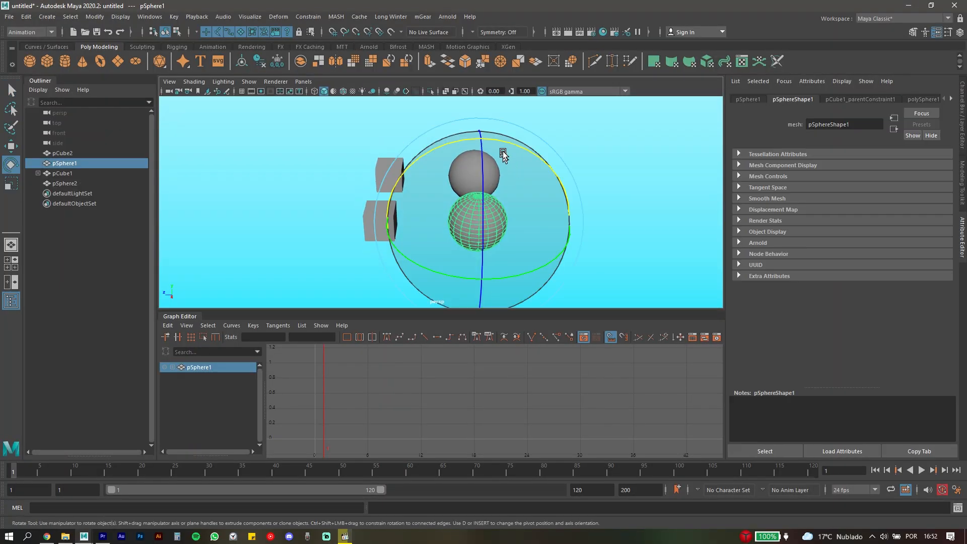
pyautogui.moveTo(503, 138); pyautogui.dragTo(594, 190)
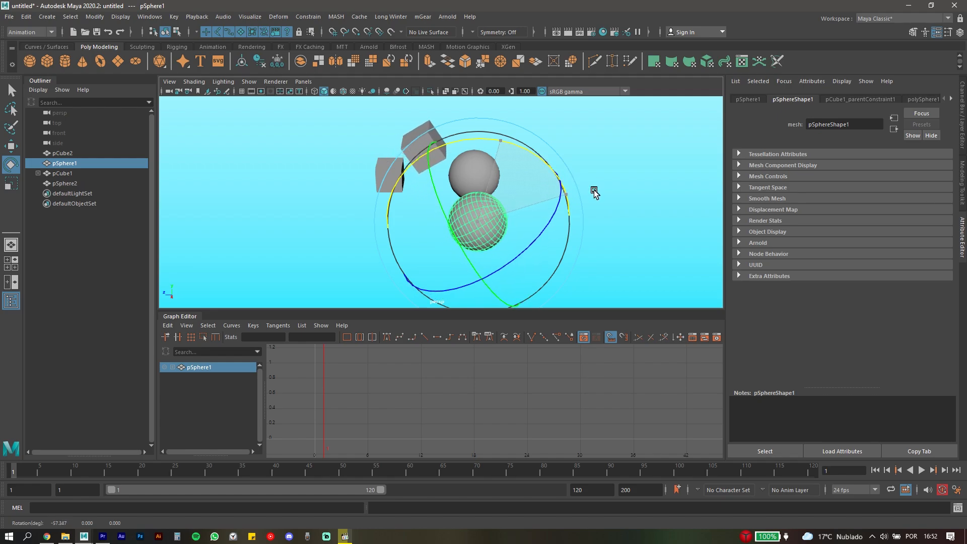
# Inspect pCube1's orientation, and adjust pSphere1's X rotation to about -55 degrees
pyautogui.press('q')
pyautogui.click(435, 142)
pyautogui.keyDown('alt'); pyautogui.moveTo(435, 142); pyautogui.dragTo(514, 253); pyautogui.keyUp('alt')
pyautogui.press('e')
pyautogui.press('q')
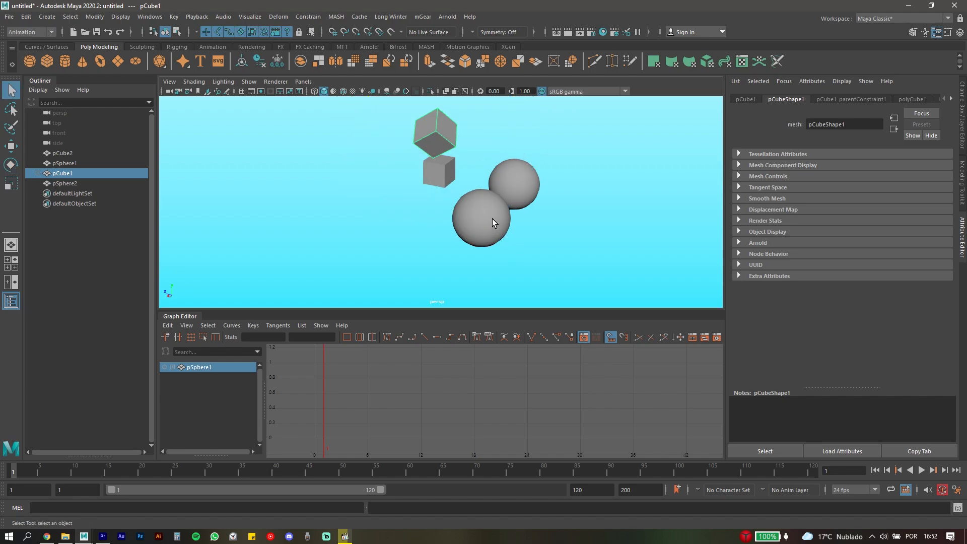
pyautogui.click(492, 219)
pyautogui.press('e')
pyautogui.moveTo(534, 158); pyautogui.dragTo(530, 155)
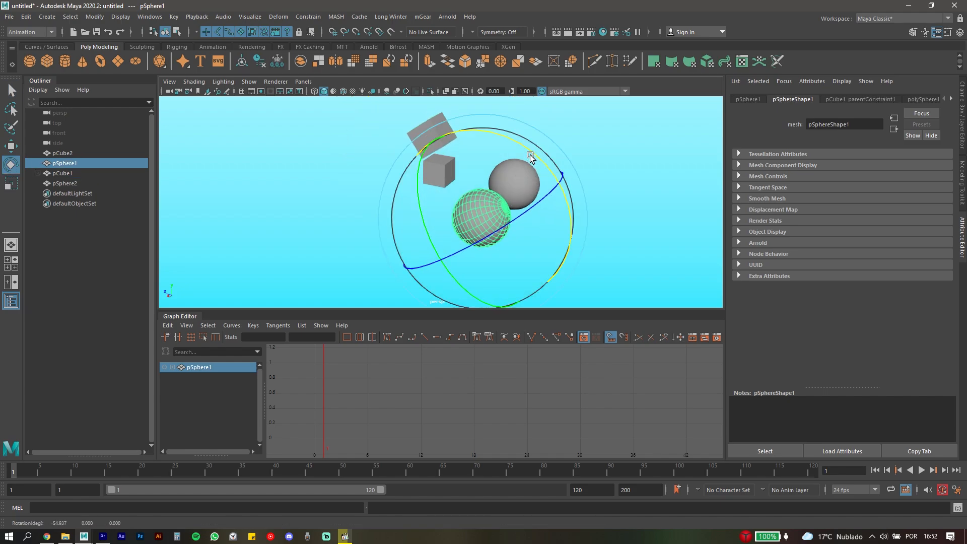
# Try to rotate the constrained pCube1 directly
pyautogui.press('q')
pyautogui.click(412, 131)
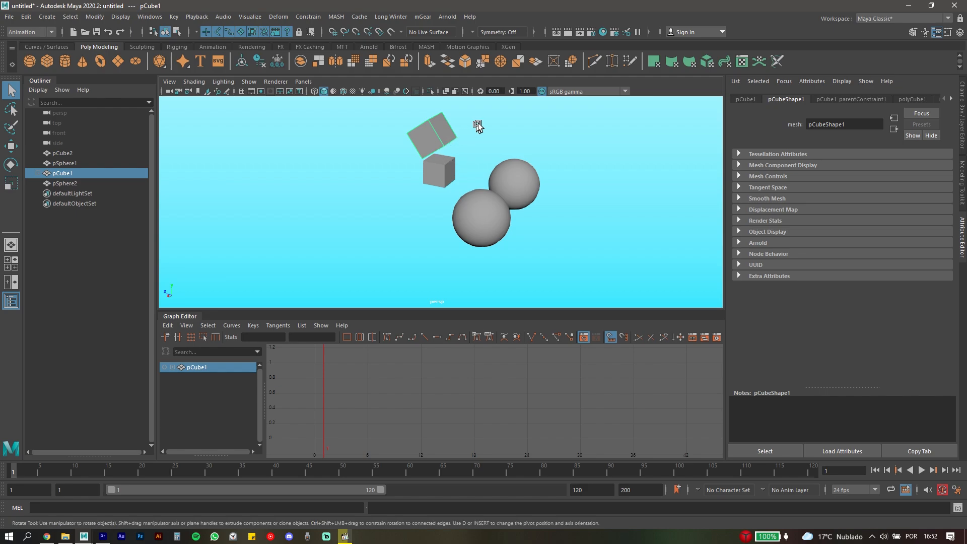
pyautogui.press('e')
pyautogui.moveTo(453, 122); pyautogui.dragTo(515, 200)
pyautogui.press('q')
# Rotate pSphere1 back to swing pCube1 down beside it, and select pCube1 for inspection
pyautogui.click(486, 226)
pyautogui.press('e')
pyautogui.moveTo(481, 143); pyautogui.dragTo(362, 172)
pyautogui.press('q')
pyautogui.click(380, 264)
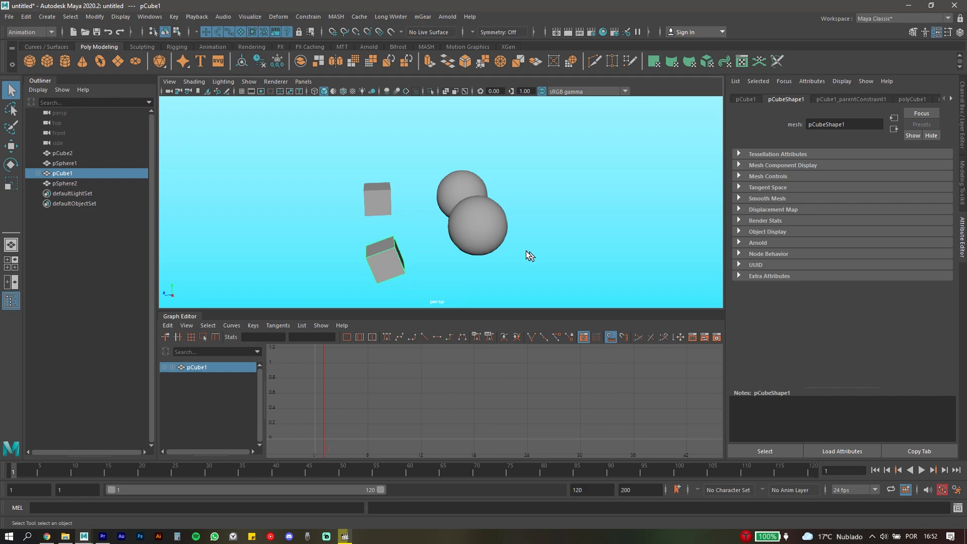
pyautogui.keyDown('alt'); pyautogui.moveTo(498, 225); pyautogui.dragTo(497, 244); pyautogui.keyUp('alt')
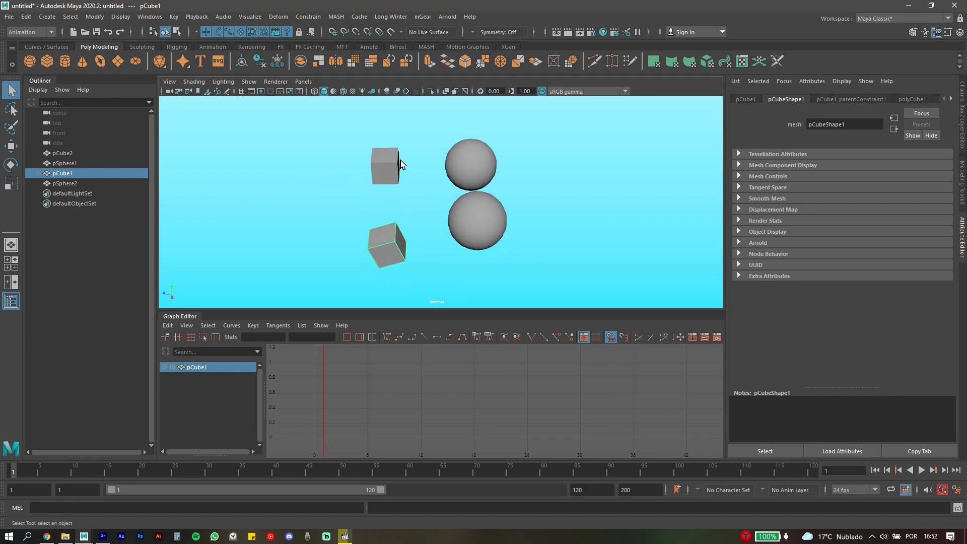
# Group pCube2 on its own, and check the resulting group's hierarchy in the Outliner
pyautogui.click(404, 144)
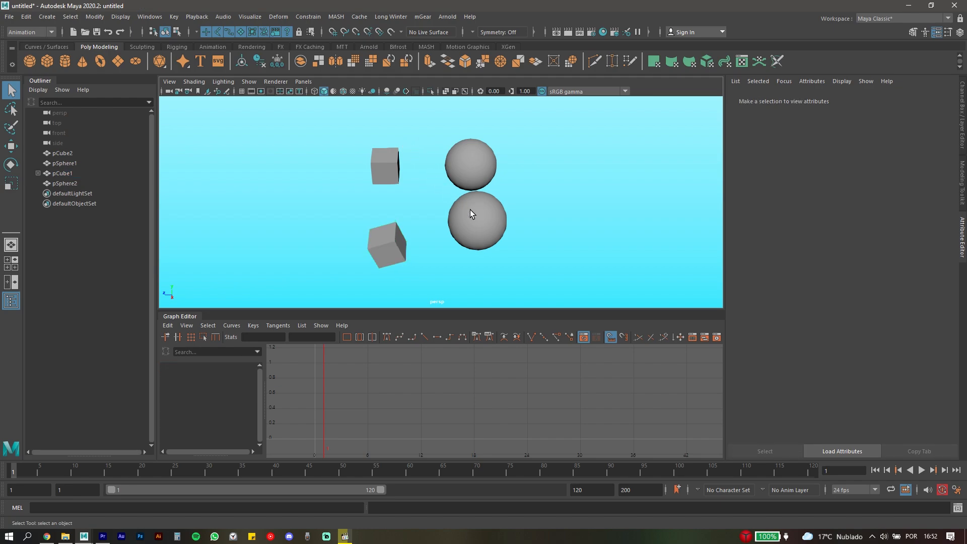
pyautogui.moveTo(357, 179); pyautogui.dragTo(357, 179)
pyautogui.keyDown('alt'); pyautogui.moveTo(425, 191); pyautogui.dragTo(425, 208, button='middle'); pyautogui.keyUp('alt')
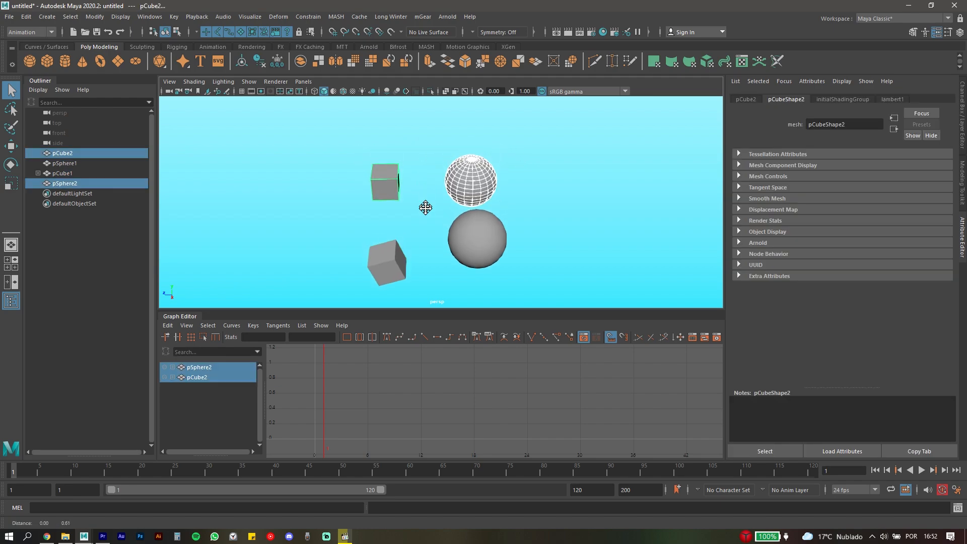
pyautogui.click(404, 157)
pyautogui.click(389, 180)
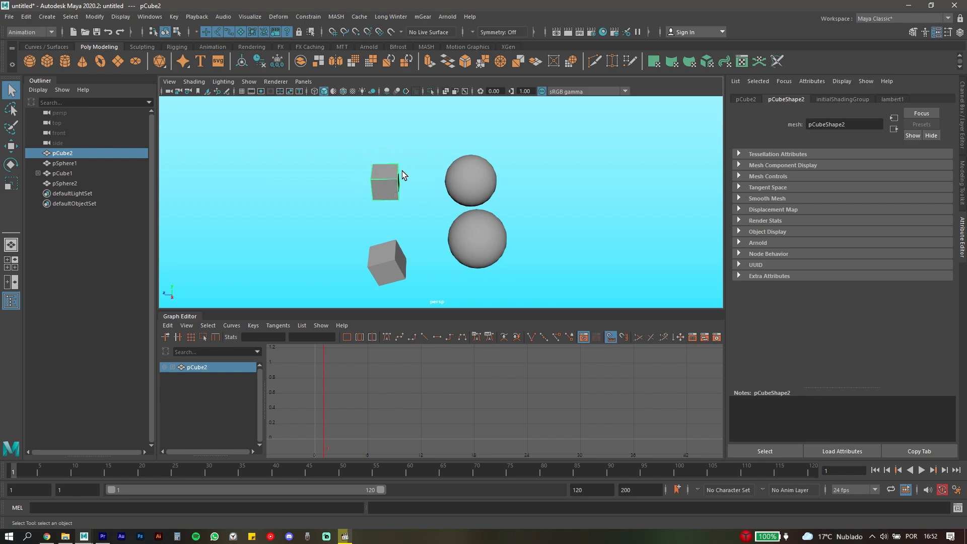
pyautogui.hotkey('ctrl', 'g')
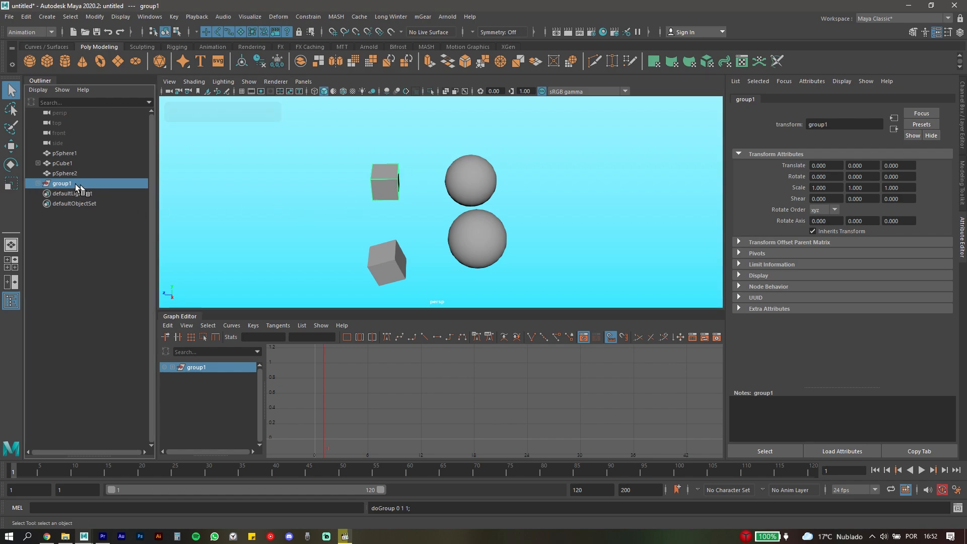
pyautogui.click(36, 186)
pyautogui.click(85, 193)
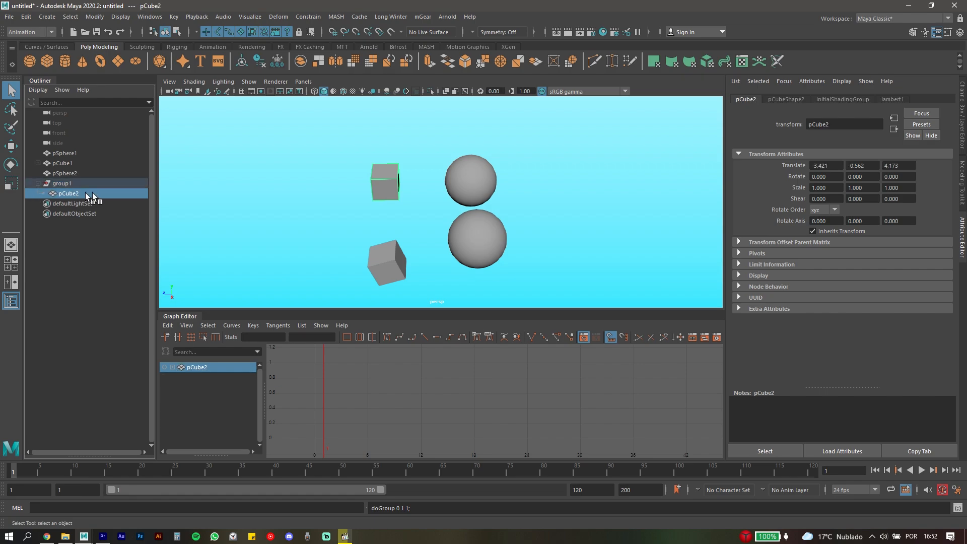
pyautogui.click(38, 184)
pyautogui.click(513, 148)
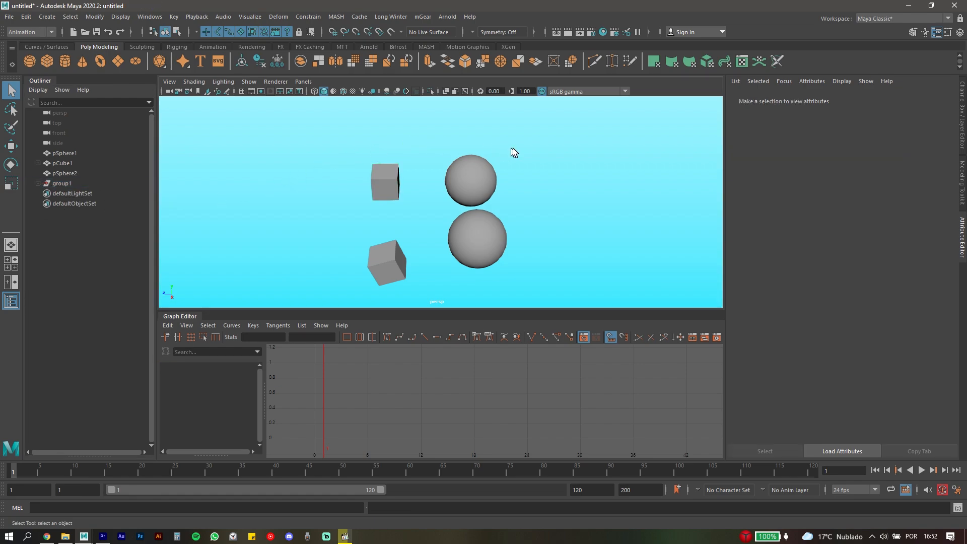
# Parent-constrain group1, which holds pCube2, to pSphere2 as the driving object
pyautogui.click(475, 170)
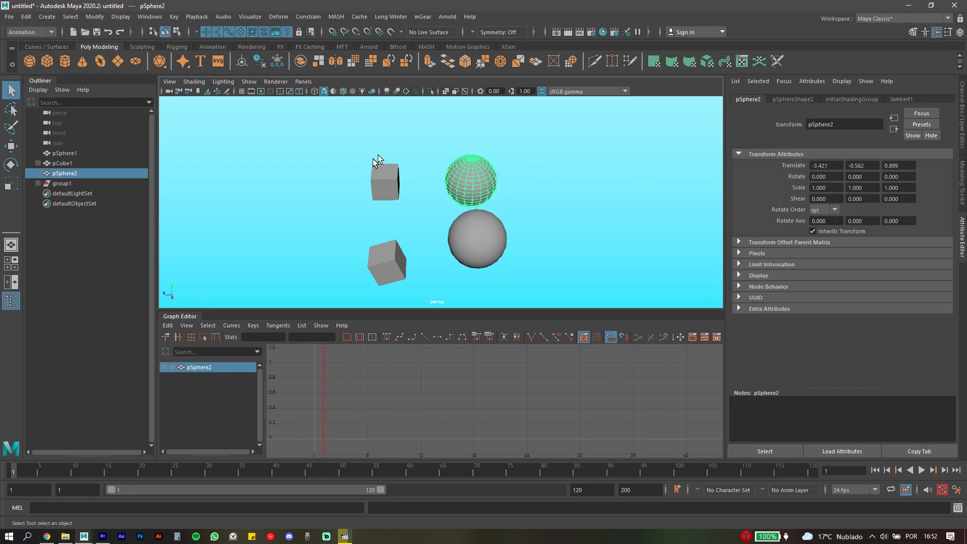
pyautogui.keyDown('ctrl'); pyautogui.click(61, 184); pyautogui.keyUp('ctrl')
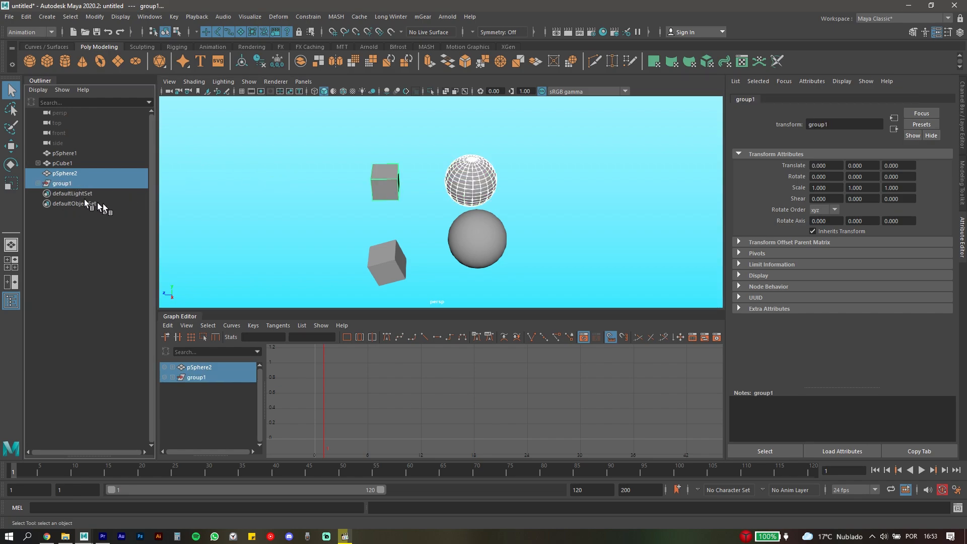
pyautogui.click(314, 17)
pyautogui.click(332, 41)
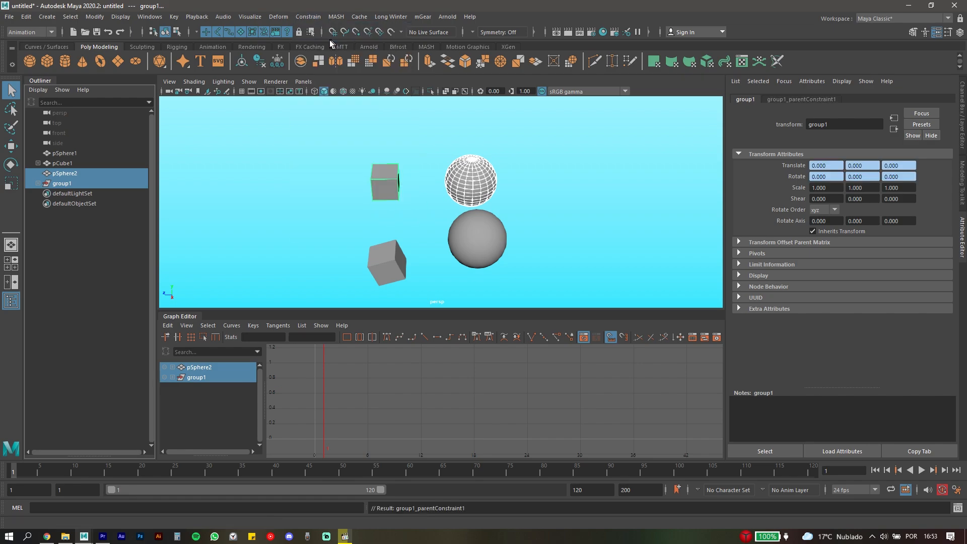
# Rotate pSphere2 to about -55 degrees around X to swing the grouped cube around it
pyautogui.press('w')
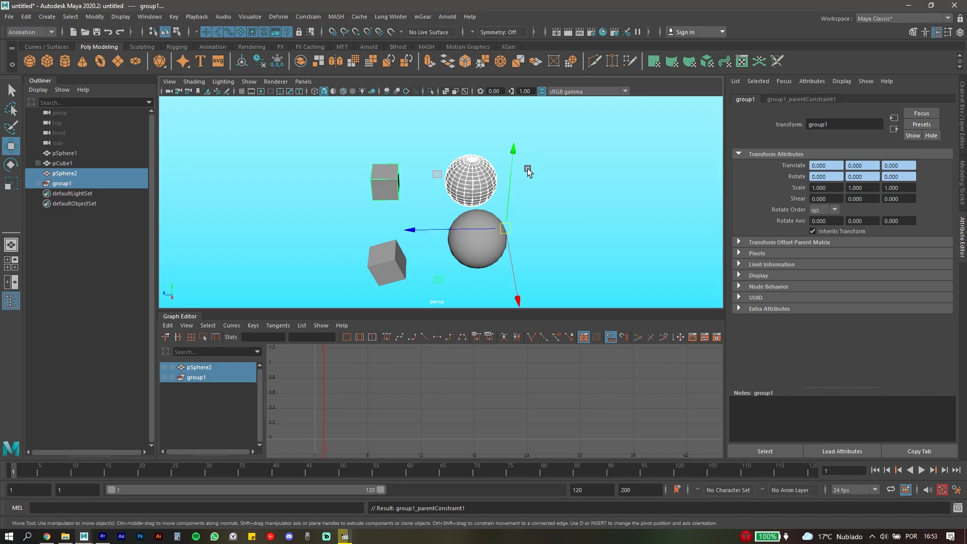
pyautogui.click(476, 168)
pyautogui.press('e')
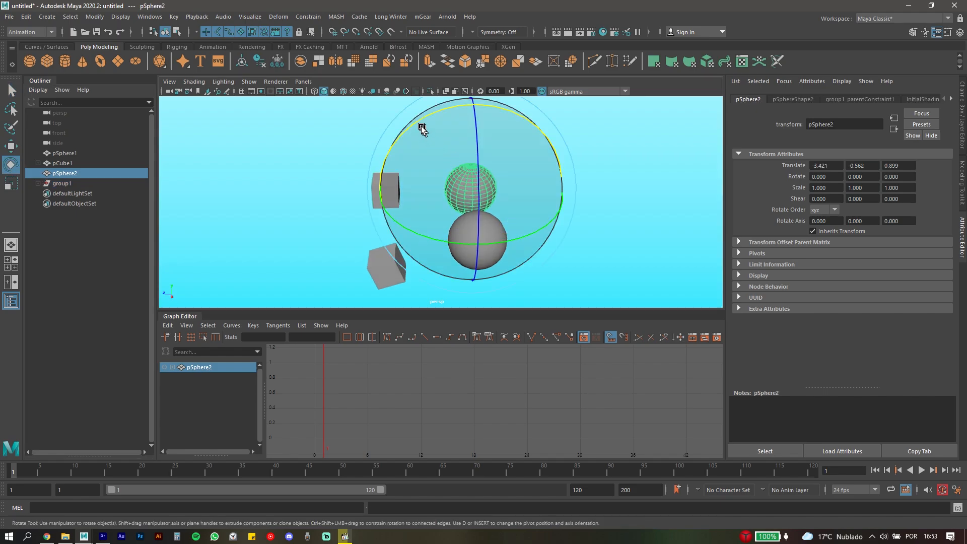
pyautogui.moveTo(477, 164); pyautogui.dragTo(510, 99)
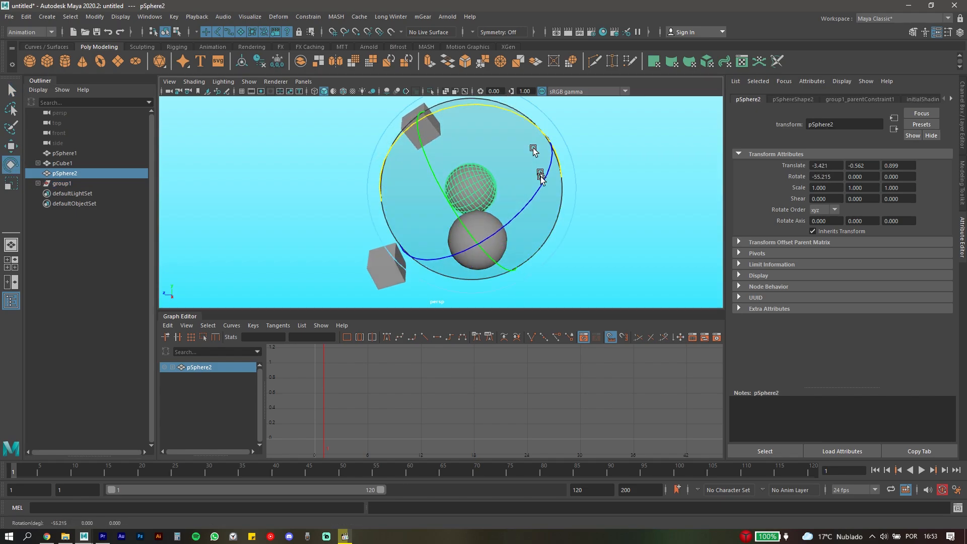
pyautogui.keyDown('alt'); pyautogui.moveTo(543, 214); pyautogui.dragTo(548, 229, button='middle'); pyautogui.keyUp('alt')
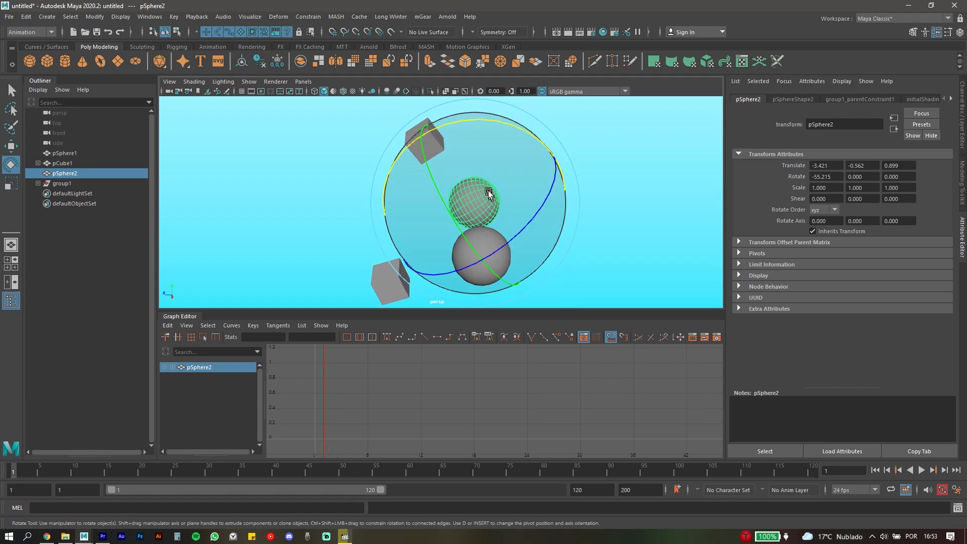
# Rotate pCube2 slightly by itself inside the constrained group
pyautogui.press('q')
pyautogui.click(437, 141)
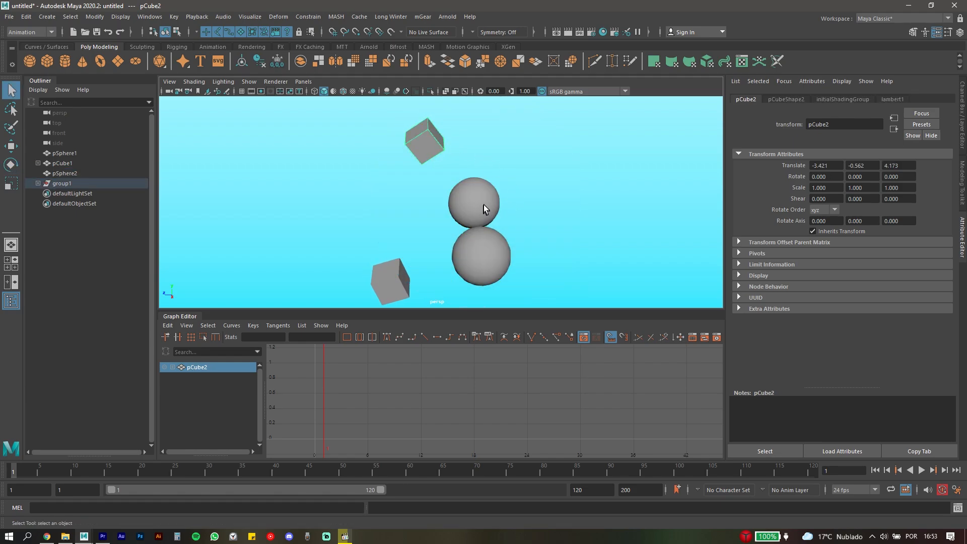
pyautogui.press('e')
pyautogui.moveTo(492, 152); pyautogui.dragTo(494, 201)
pyautogui.press('q')
# Rotate pSphere2 further to about -72 degrees around X, carrying the grouped cube along
pyautogui.click(484, 192)
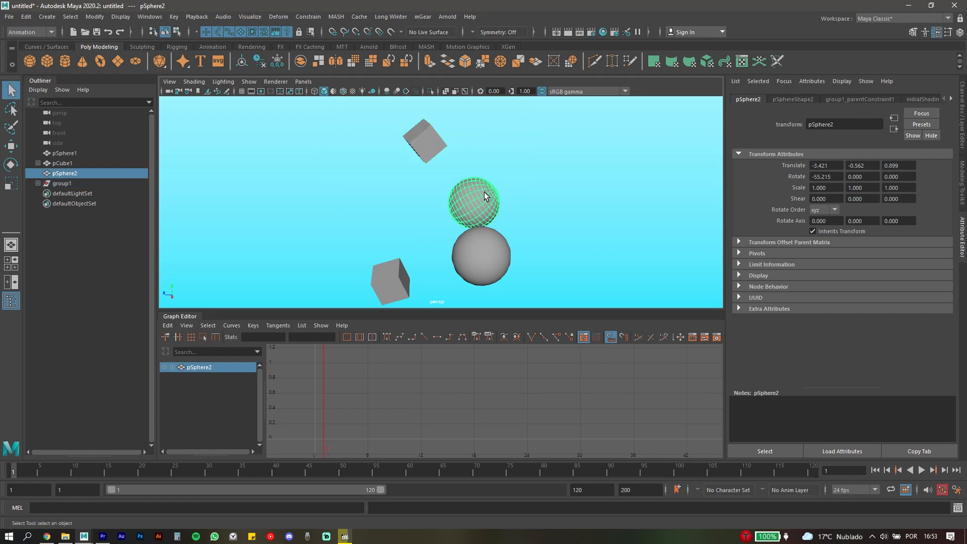
pyautogui.press('e')
pyautogui.moveTo(512, 125); pyautogui.dragTo(461, 118)
pyautogui.press('q')
pyautogui.moveTo(478, 156)
pyautogui.keyDown('alt'); pyautogui.mouseDown()
pyautogui.moveTo(520, 160)
pyautogui.moveTo(485, 160)
pyautogui.mouseUp(); pyautogui.keyUp('alt')
pyautogui.keyDown('alt'); pyautogui.moveTo(487, 163); pyautogui.dragTo(489, 180, button='middle'); pyautogui.keyUp('alt')
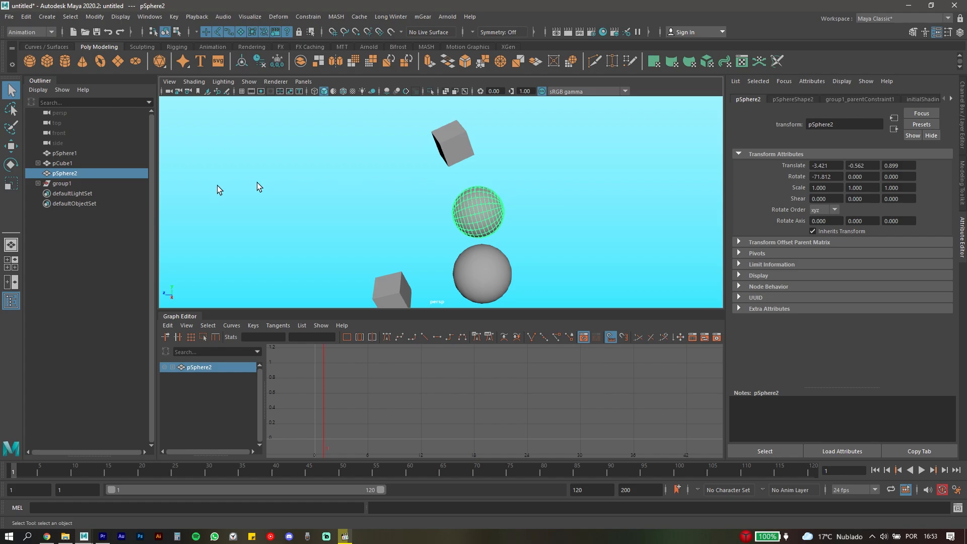
# Inspect group1's constrained transform attributes, and select pCube2 for comparison
pyautogui.click(61, 183)
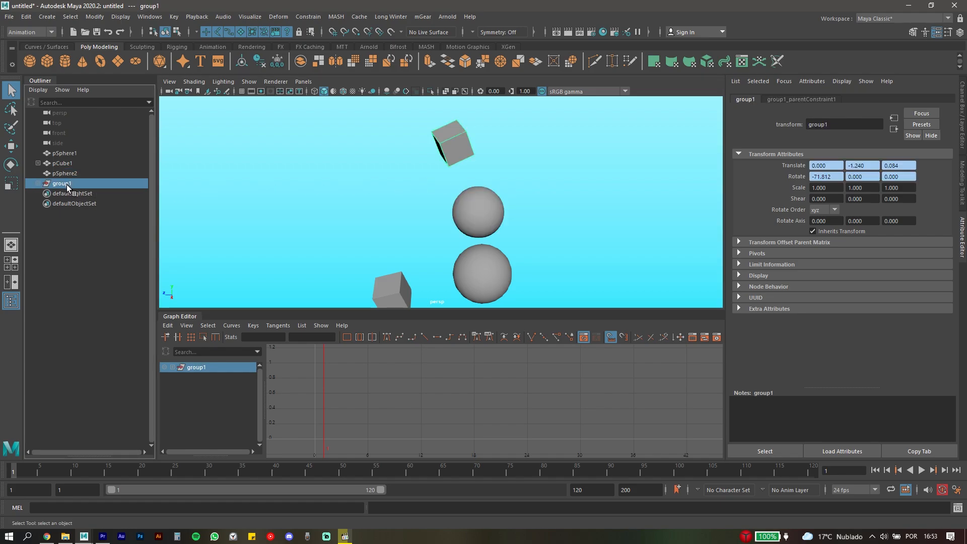
pyautogui.click(473, 138)
pyautogui.click(447, 143)
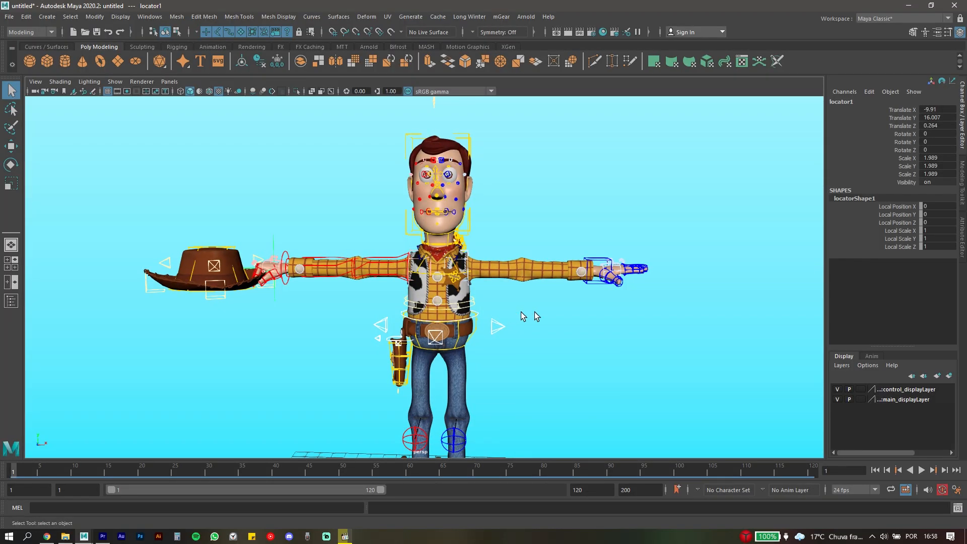
# Try rotating Woody's right elbow FK control to test whether the hat follows the hand, and undo the rotation
pyautogui.moveTo(387, 286)
pyautogui.keyDown('alt'); pyautogui.mouseDown()
pyautogui.moveTo(374, 280)
pyautogui.moveTo(385, 295)
pyautogui.mouseUp(); pyautogui.keyUp('alt')
pyautogui.scroll(5, 451, 273)
pyautogui.keyDown('alt'); pyautogui.moveTo(306, 280); pyautogui.dragTo(608, 246, button='middle'); pyautogui.keyUp('alt')
pyautogui.scroll(5, 559, 267)
pyautogui.moveTo(524, 281)
pyautogui.keyDown('alt'); pyautogui.mouseDown()
pyautogui.moveTo(479, 270)
pyautogui.moveTo(506, 280)
pyautogui.mouseUp(); pyautogui.keyUp('alt')
pyautogui.scroll(-3, 585, 294)
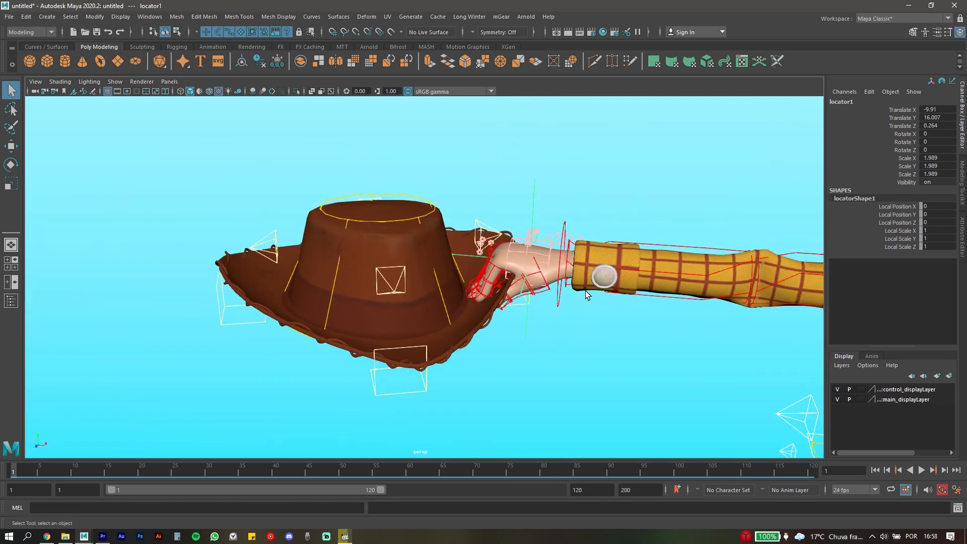
pyautogui.click(671, 248)
pyautogui.keyDown('alt'); pyautogui.moveTo(671, 249); pyautogui.dragTo(579, 235, button='middle'); pyautogui.keyUp('alt')
pyautogui.press('e')
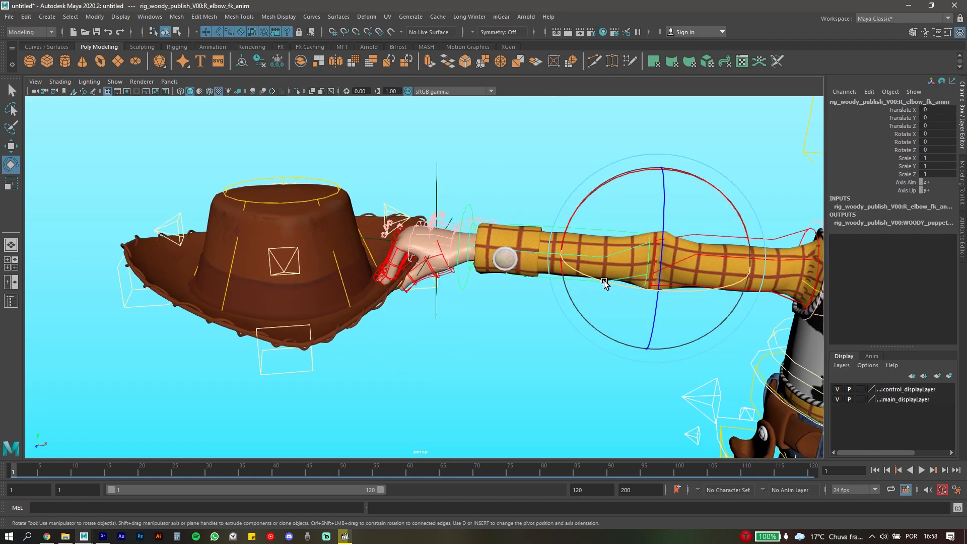
pyautogui.moveTo(685, 285); pyautogui.dragTo(655, 302)
pyautogui.hotkey('ctrl', 'z')
# Try moving the hat's cog control up and away from Woody's hand, and undo the move
pyautogui.click(336, 259)
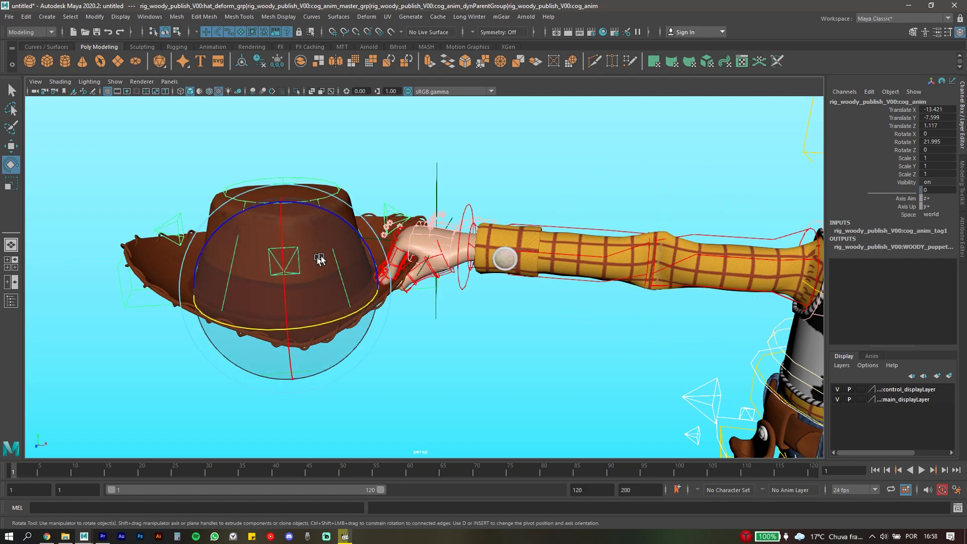
pyautogui.press('w')
pyautogui.moveTo(289, 289); pyautogui.dragTo(238, 170)
pyautogui.hotkey('ctrl', 'z')
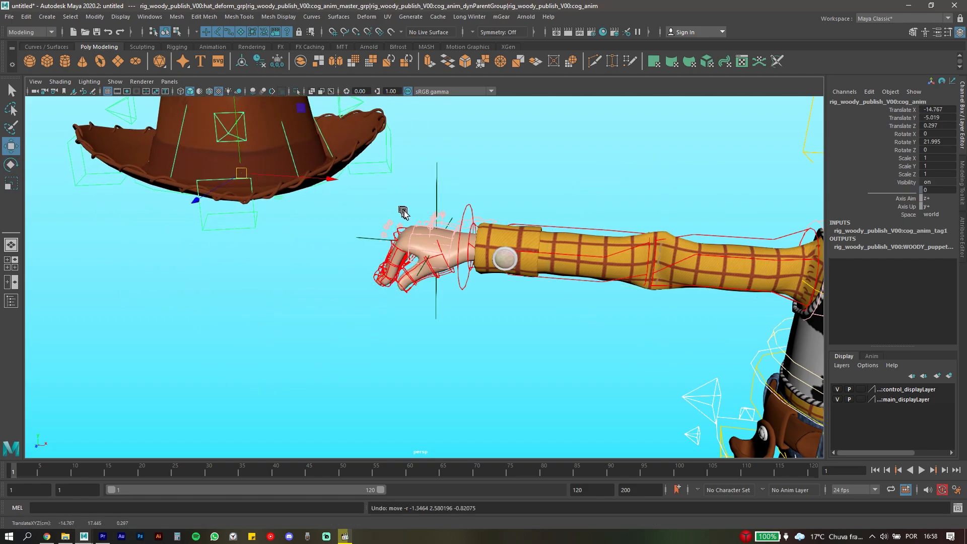
# Try moving locator1 away from Woody's right hand, and undo the move
pyautogui.keyDown('alt'); pyautogui.moveTo(559, 262); pyautogui.dragTo(395, 265, button='middle'); pyautogui.keyUp('alt')
pyautogui.click(557, 240)
pyautogui.press('e')
pyautogui.keyDown('alt'); pyautogui.moveTo(556, 240); pyautogui.dragTo(399, 158); pyautogui.keyUp('alt')
pyautogui.click(395, 134)
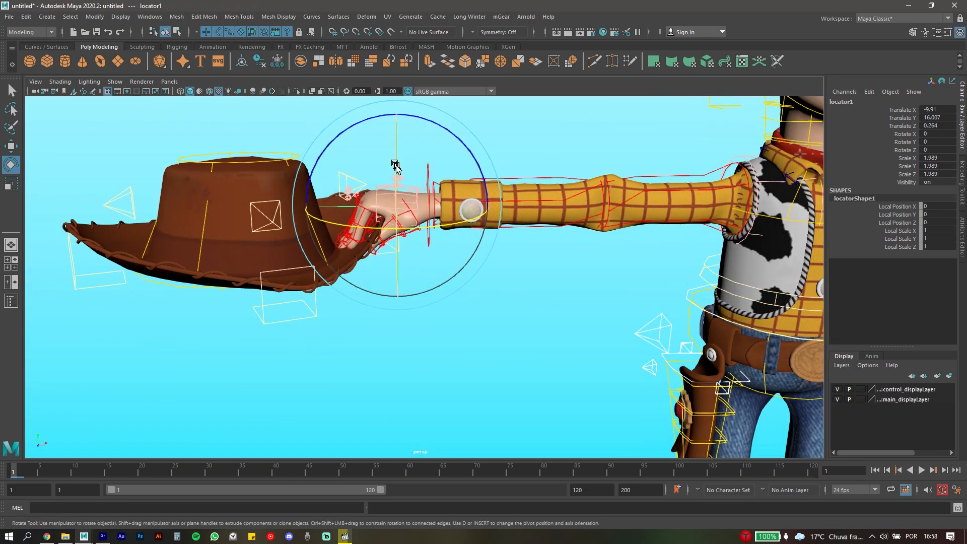
pyautogui.press('w')
pyautogui.moveTo(401, 212); pyautogui.dragTo(561, 273)
pyautogui.hotkey('ctrl', 'z')
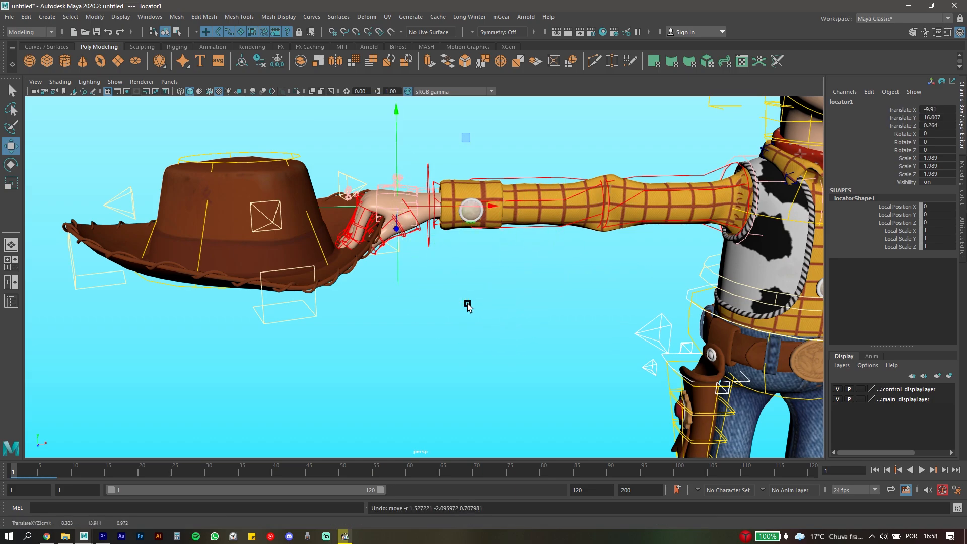
# Examine locator1's placement at the hand, the Locator creation command, and the grid origin between Woody's boots
pyautogui.keyDown('alt'); pyautogui.moveTo(475, 301); pyautogui.dragTo(438, 328); pyautogui.keyUp('alt')
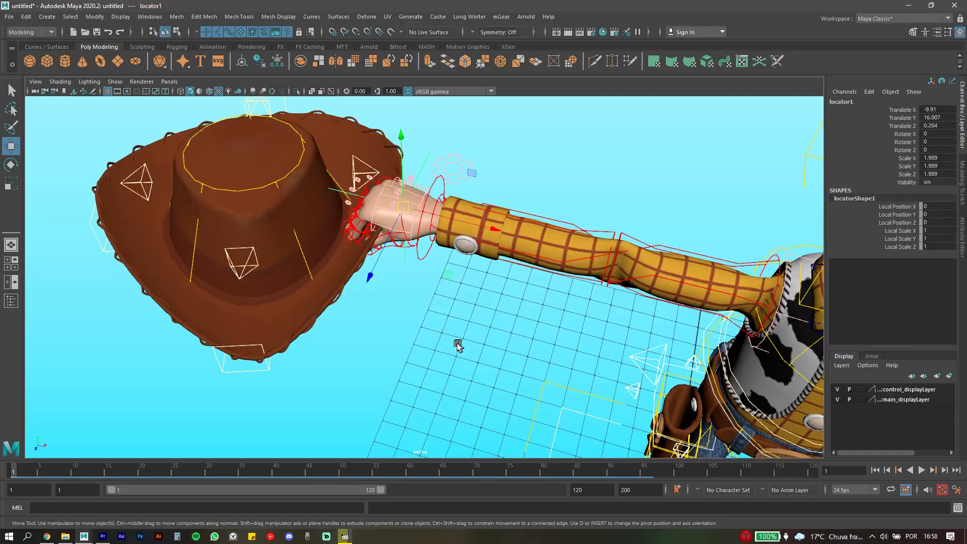
pyautogui.keyDown('alt'); pyautogui.moveTo(457, 345); pyautogui.dragTo(473, 304); pyautogui.keyUp('alt')
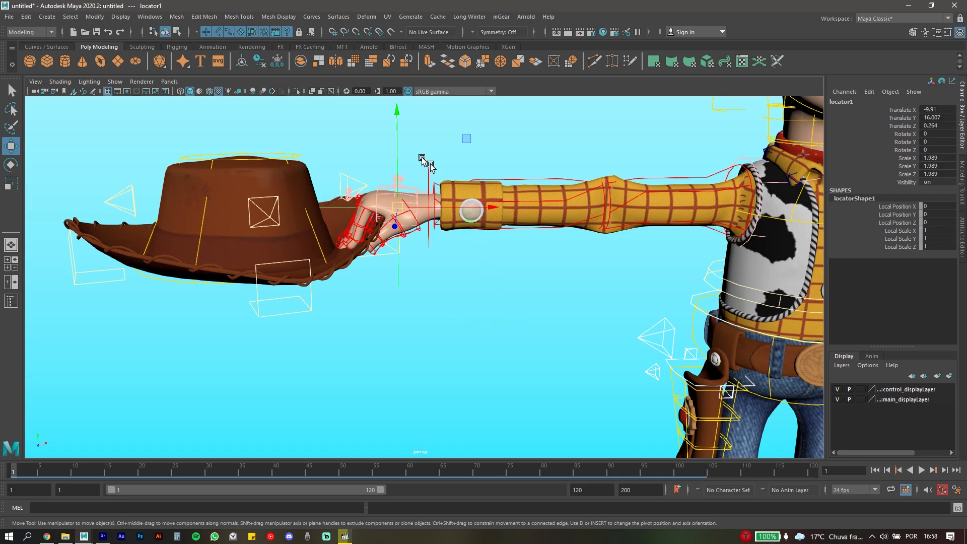
pyautogui.click(75, 118)
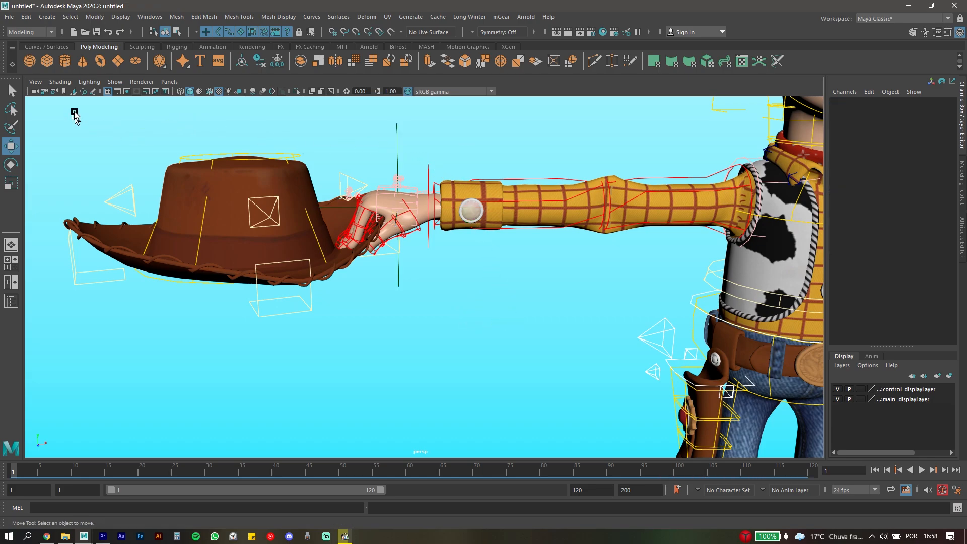
pyautogui.click(48, 18)
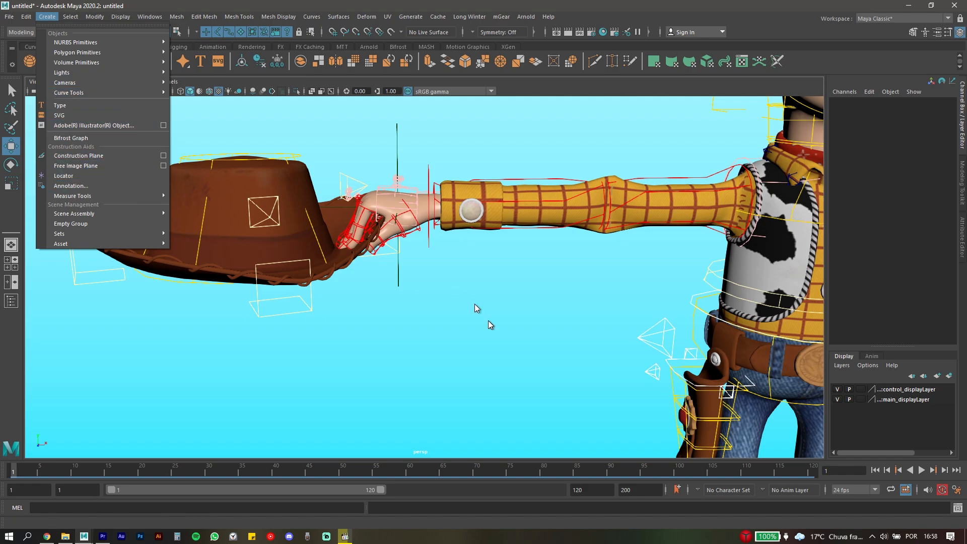
pyautogui.click(536, 343)
pyautogui.keyDown('alt'); pyautogui.moveTo(593, 375); pyautogui.dragTo(325, 76, button='middle'); pyautogui.keyUp('alt')
pyautogui.scroll(-2, 540, 259)
pyautogui.keyDown('alt'); pyautogui.moveTo(597, 304); pyautogui.dragTo(524, 156, button='middle'); pyautogui.keyUp('alt')
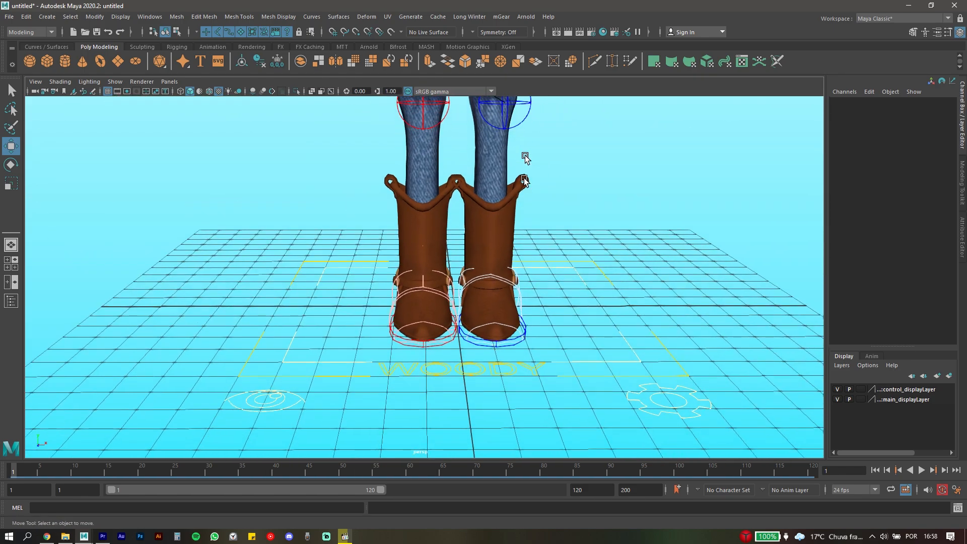
pyautogui.scroll(7, 482, 322)
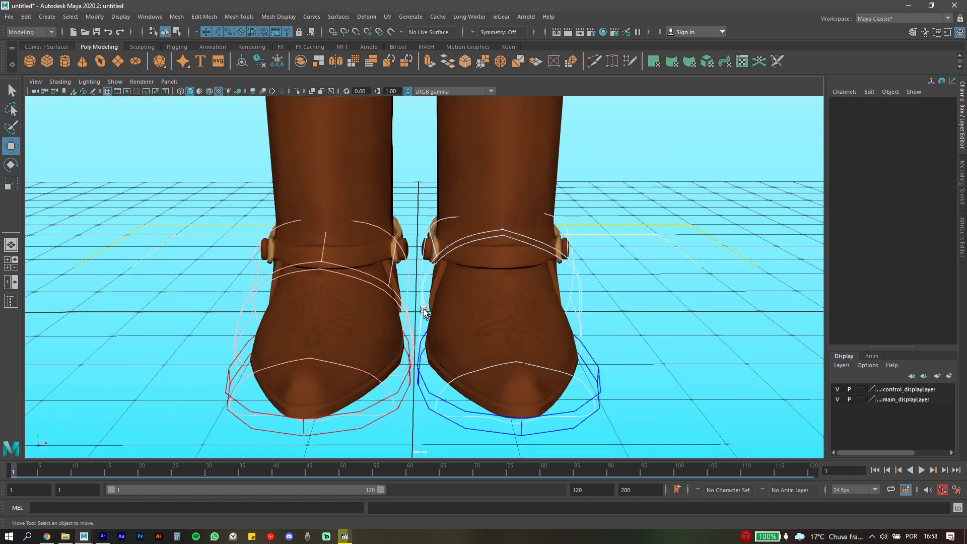
pyautogui.keyDown('alt'); pyautogui.moveTo(424, 310); pyautogui.dragTo(421, 291); pyautogui.keyUp('alt')
pyautogui.scroll(-5, 398, 289)
pyautogui.keyDown('alt'); pyautogui.moveTo(365, 229); pyautogui.dragTo(458, 383, button='middle'); pyautogui.keyUp('alt')
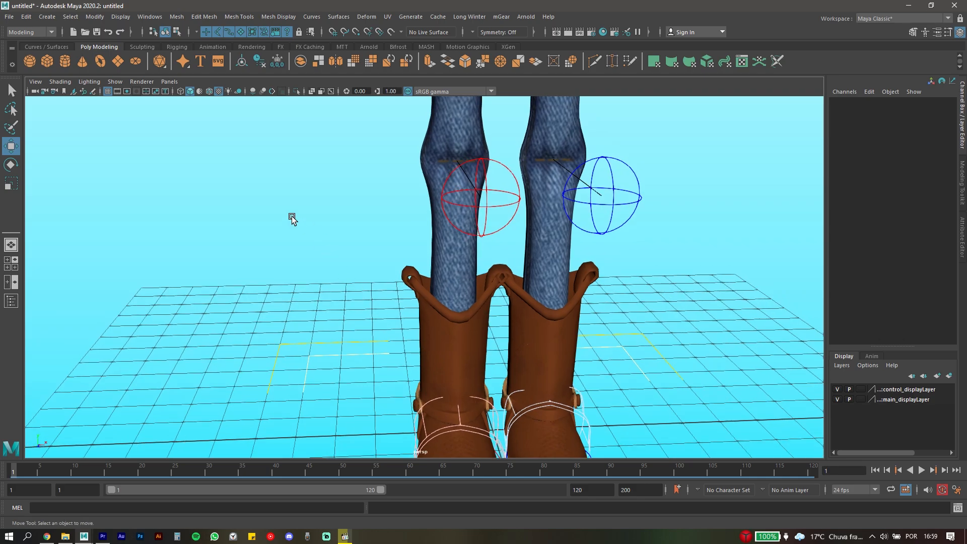
# Scale locator1 at Woody's right hand up uniformly to 2.989
pyautogui.keyDown('alt'); pyautogui.moveTo(293, 219); pyautogui.dragTo(403, 446, button='middle'); pyautogui.keyUp('alt')
pyautogui.keyDown('alt'); pyautogui.moveTo(213, 201); pyautogui.dragTo(403, 443, button='middle'); pyautogui.keyUp('alt')
pyautogui.keyDown('alt'); pyautogui.moveTo(242, 259); pyautogui.dragTo(320, 352, button='middle'); pyautogui.keyUp('alt')
pyautogui.keyDown('alt'); pyautogui.moveTo(352, 322); pyautogui.dragTo(297, 323); pyautogui.keyUp('alt')
pyautogui.press('r')
pyautogui.moveTo(318, 217); pyautogui.dragTo(424, 210)
pyautogui.keyDown('alt'); pyautogui.moveTo(383, 279); pyautogui.dragTo(367, 309); pyautogui.keyUp('alt')
pyautogui.click(372, 321)
pyautogui.keyDown('alt'); pyautogui.moveTo(367, 303); pyautogui.dragTo(379, 333, button='middle'); pyautogui.keyUp('alt')
pyautogui.keyDown('alt'); pyautogui.moveTo(371, 230); pyautogui.dragTo(538, 241); pyautogui.keyUp('alt')
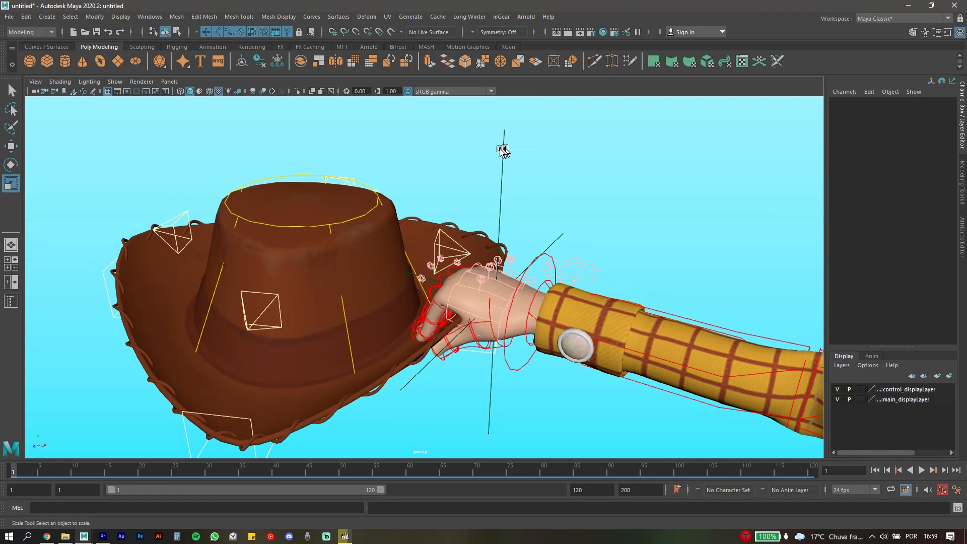
# Show the Outliner and group locator1 on its own
pyautogui.moveTo(500, 149); pyautogui.dragTo(485, 151)
pyautogui.keyDown('alt'); pyautogui.moveTo(560, 192); pyautogui.dragTo(594, 143); pyautogui.keyUp('alt')
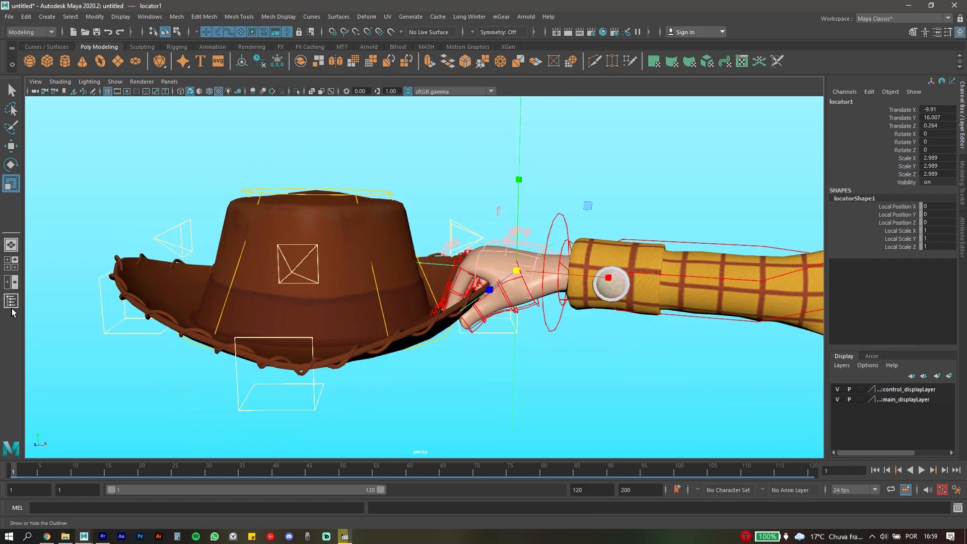
pyautogui.click(10, 301)
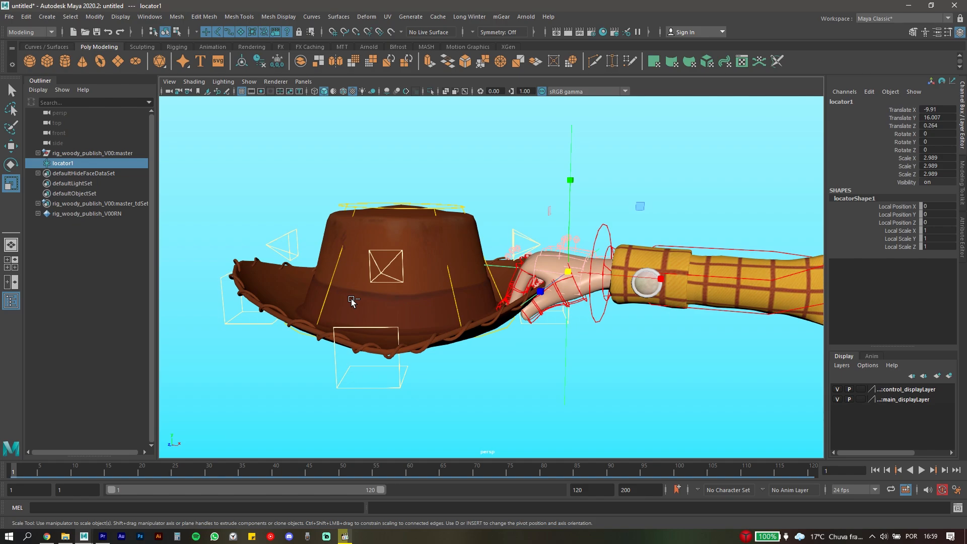
pyautogui.hotkey('ctrl', 'g')
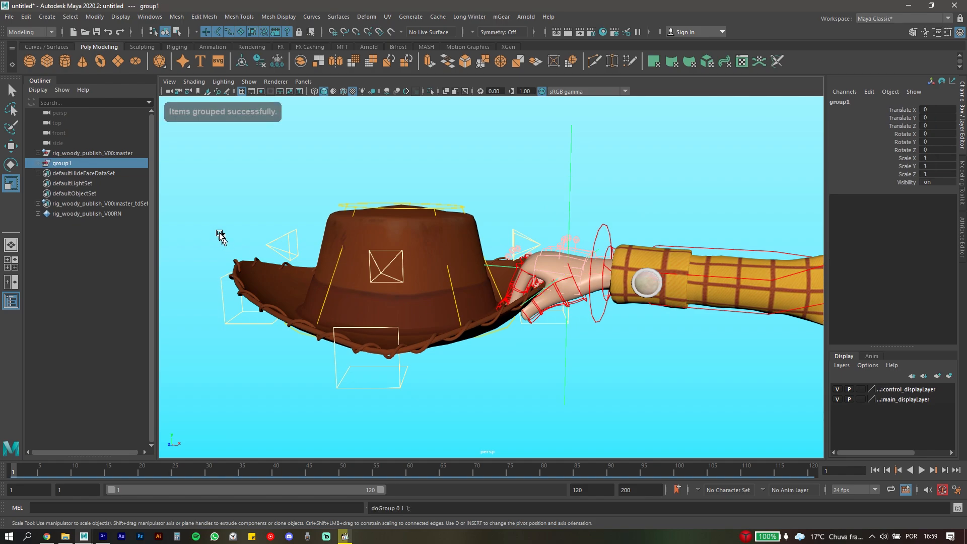
# Rename the locator's group as group_locator
pyautogui.doubleClick(70, 163)
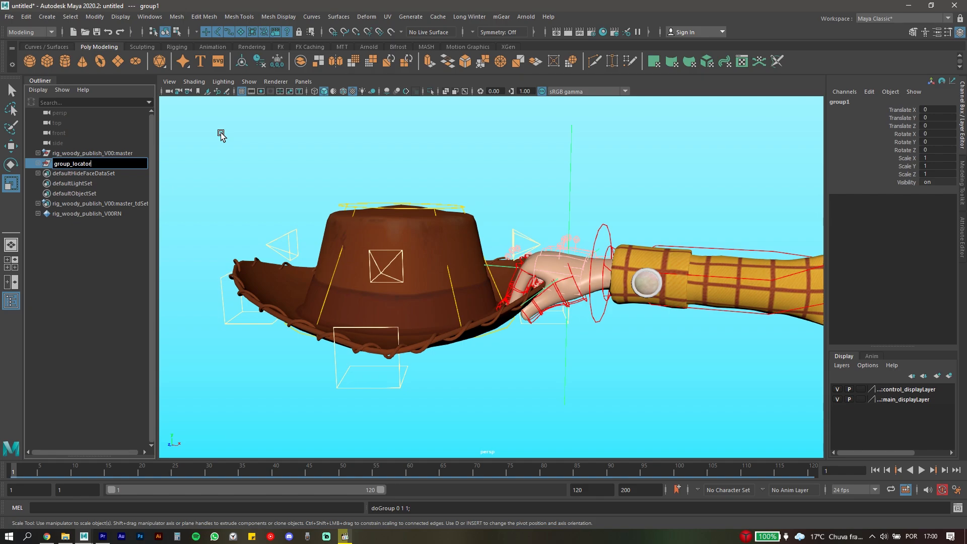
pyautogui.click(221, 135)
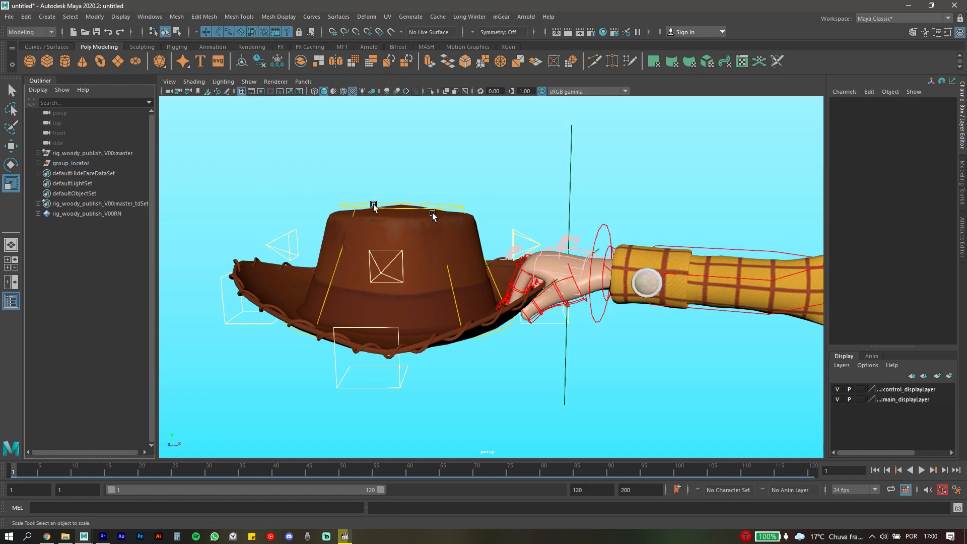
# Try rotating Woody's right wrist control, select the hat's main control, and clear the selection
pyautogui.keyDown('alt'); pyautogui.moveTo(372, 214); pyautogui.dragTo(481, 313); pyautogui.keyUp('alt')
pyautogui.click(492, 304)
pyautogui.press('e')
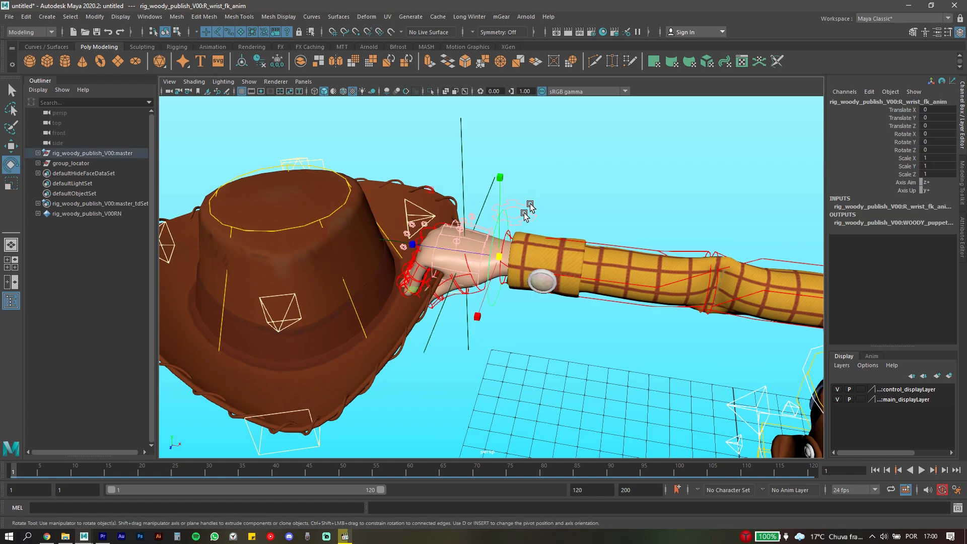
pyautogui.moveTo(535, 188)
pyautogui.mouseDown()
pyautogui.moveTo(551, 197)
pyautogui.moveTo(516, 190)
pyautogui.mouseUp()
pyautogui.click(286, 314)
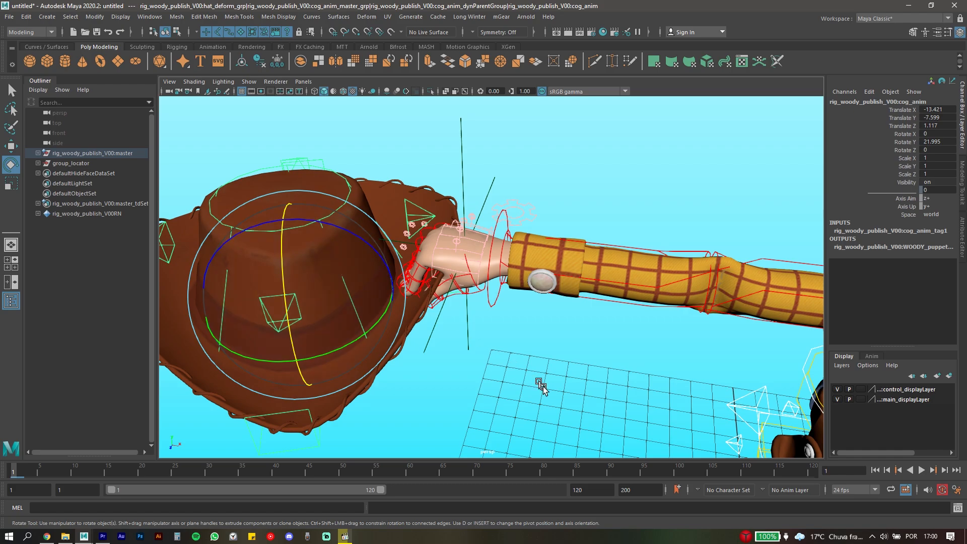
pyautogui.click(541, 367)
pyautogui.press('q')
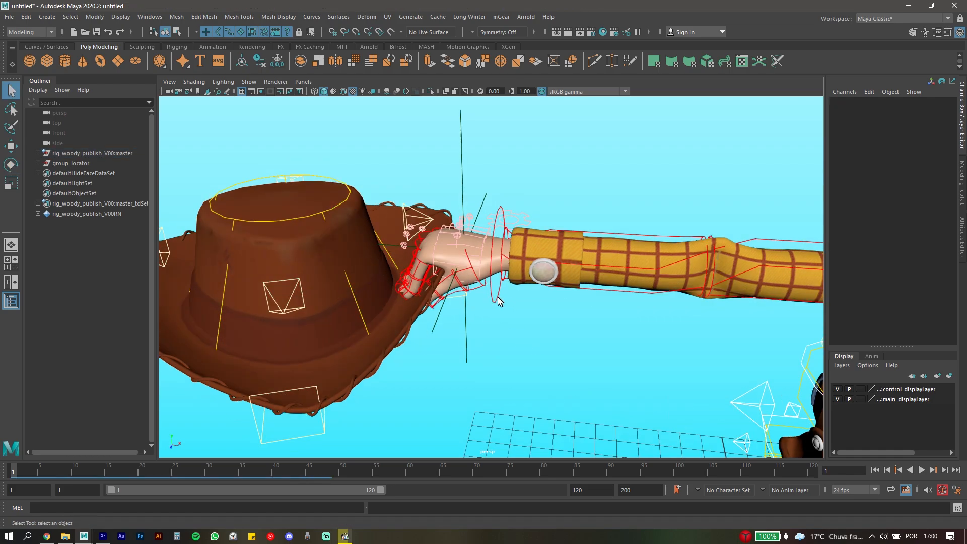
# Parent-constrain group_locator to Woody's right wrist control with the Animation menu set active
pyautogui.click(497, 301)
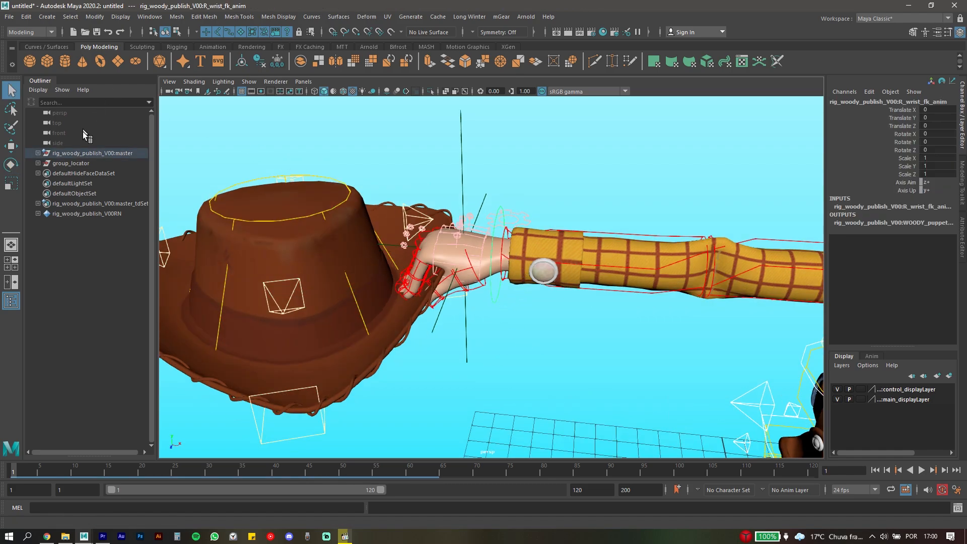
pyautogui.click(72, 163)
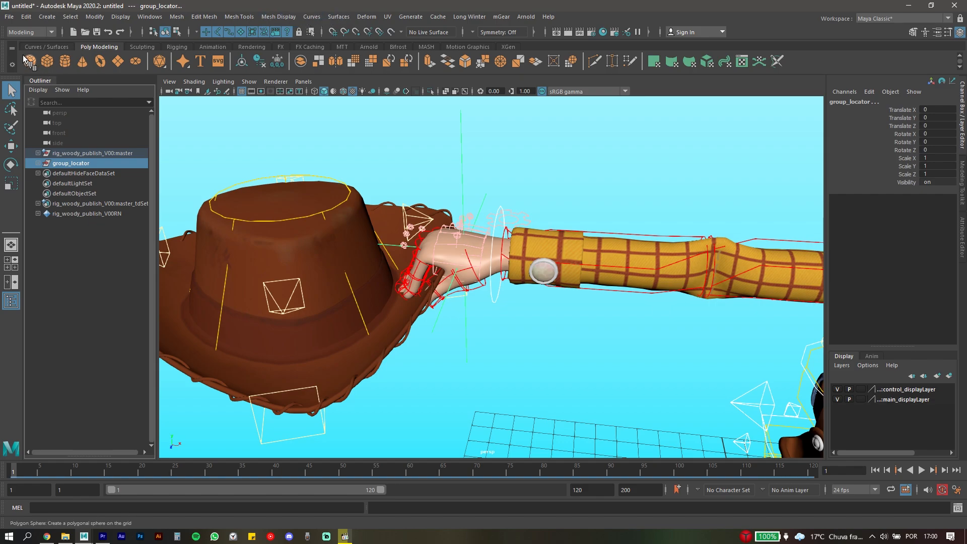
pyautogui.click(21, 32)
pyautogui.click(25, 62)
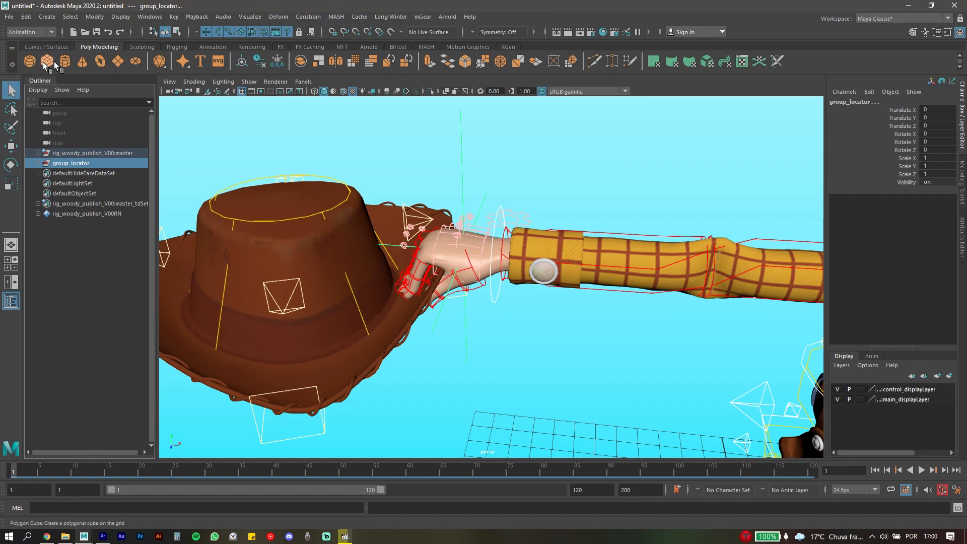
pyautogui.click(308, 16)
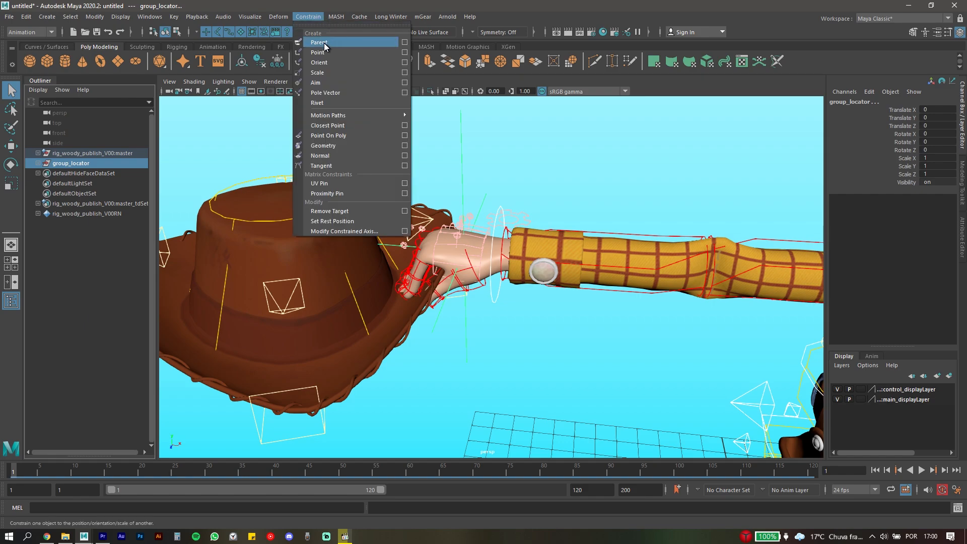
pyautogui.click(324, 39)
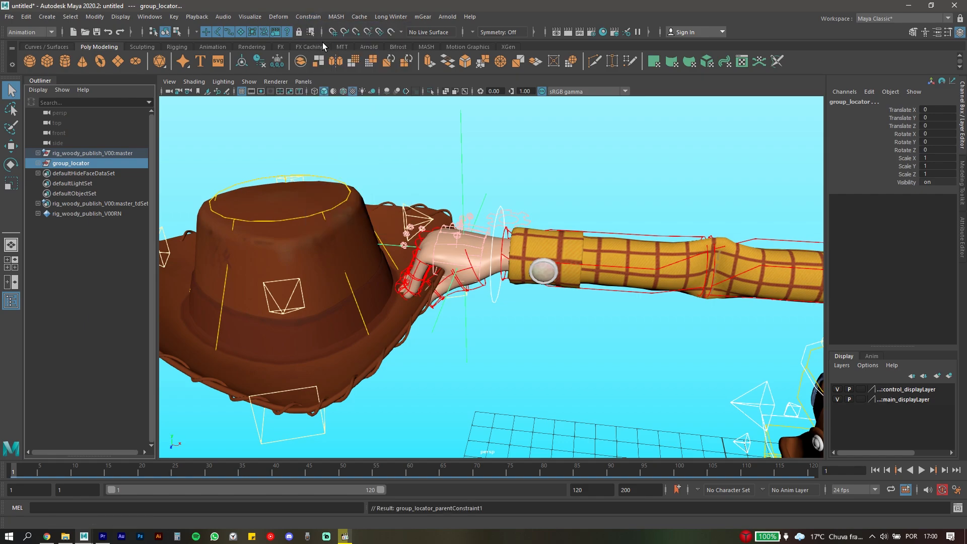
# Try rotating Woody's right wrist control to check that the locator follows, and undo the rotation
pyautogui.click(502, 301)
pyautogui.press('w')
pyautogui.click(499, 292)
pyautogui.press('e')
pyautogui.moveTo(536, 182); pyautogui.dragTo(569, 189)
pyautogui.hotkey('ctrl', 'z')
pyautogui.keyDown('alt'); pyautogui.moveTo(560, 294); pyautogui.dragTo(542, 277); pyautogui.keyUp('alt')
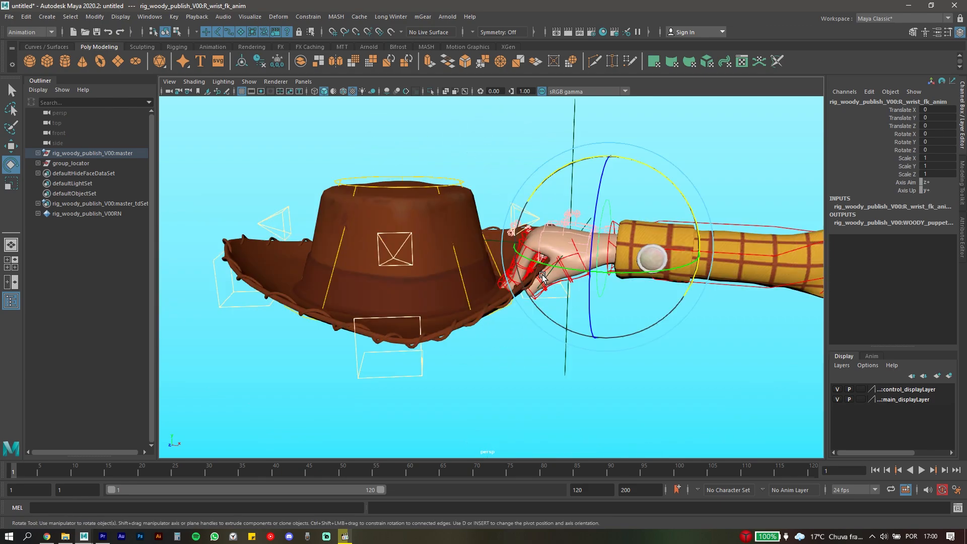
pyautogui.keyDown('alt'); pyautogui.moveTo(662, 324); pyautogui.dragTo(571, 331, button='middle'); pyautogui.keyUp('alt')
# Select locator1 and the hat's cog_anim control in turn, then try moving the hat_anim control and undo the move
pyautogui.press('q')
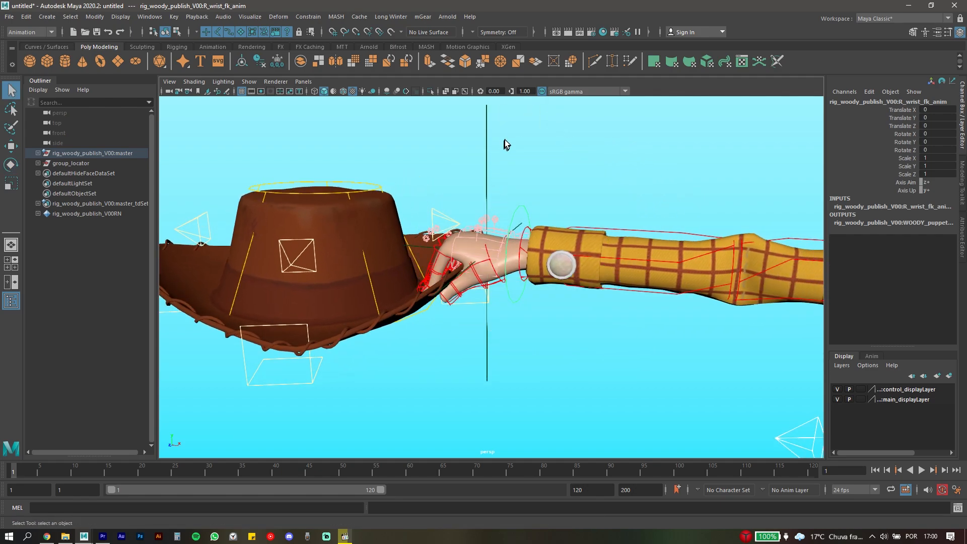
pyautogui.moveTo(503, 118); pyautogui.dragTo(463, 126)
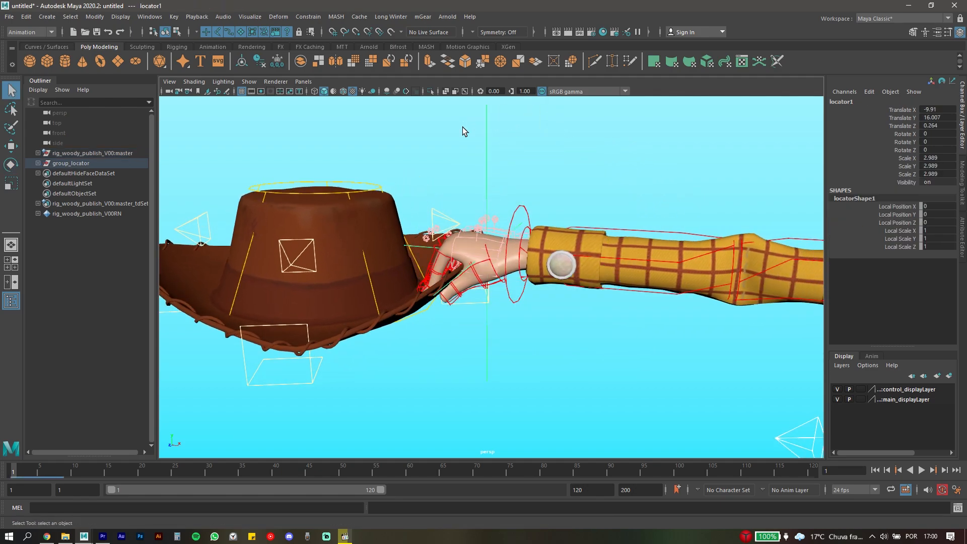
pyautogui.click(294, 268)
pyautogui.keyDown('alt'); pyautogui.moveTo(297, 268); pyautogui.dragTo(355, 237); pyautogui.keyUp('alt')
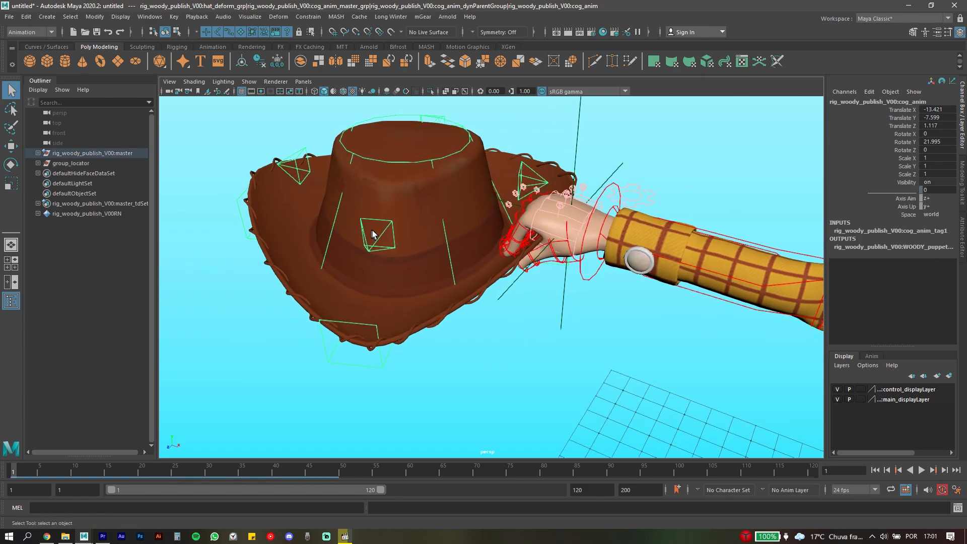
pyautogui.click(365, 162)
pyautogui.press('w')
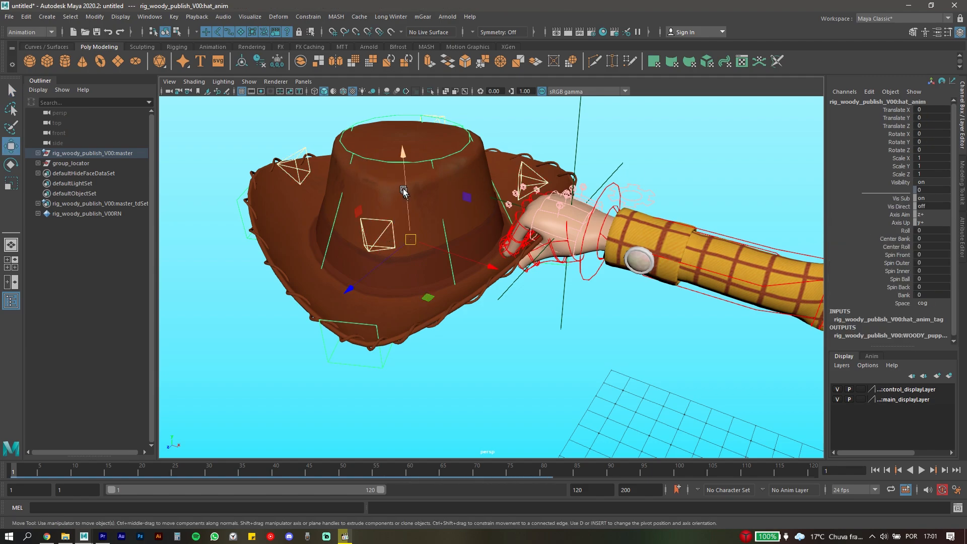
pyautogui.moveTo(410, 245); pyautogui.dragTo(376, 247)
pyautogui.hotkey('ctrl', 'z')
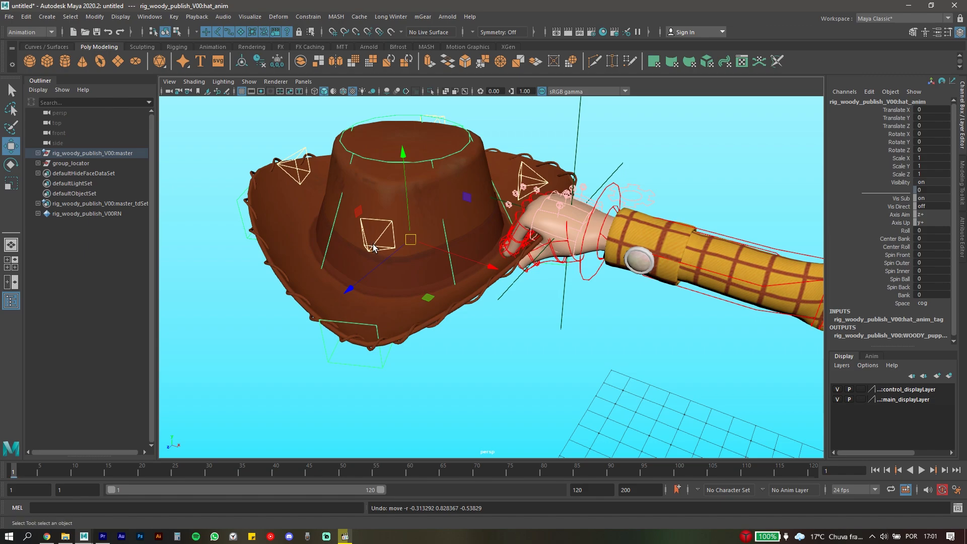
# Try moving the whole hat with its cog_anim control, and undo the move
pyautogui.press('q')
pyautogui.click(374, 249)
pyautogui.press('w')
pyautogui.moveTo(411, 238); pyautogui.dragTo(395, 194)
pyautogui.hotkey('ctrl', 'z')
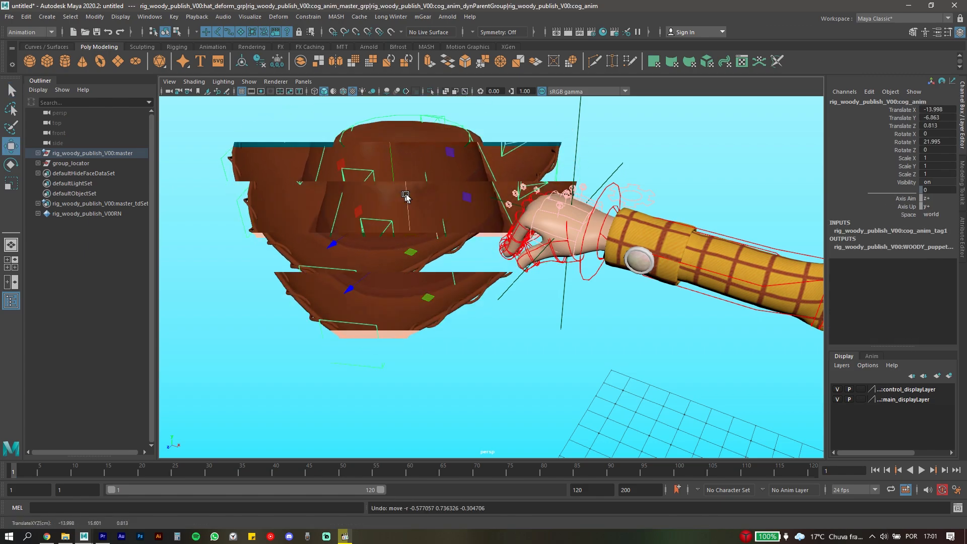
# Parent-constrain the hat's cog_anim control to locator1
pyautogui.keyDown('alt'); pyautogui.moveTo(459, 263); pyautogui.dragTo(587, 194); pyautogui.keyUp('alt')
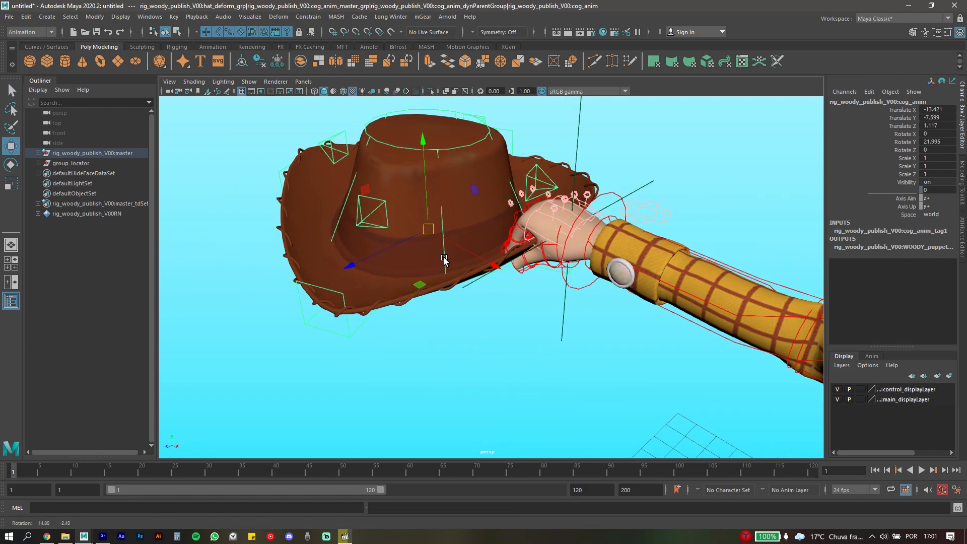
pyautogui.click(572, 119)
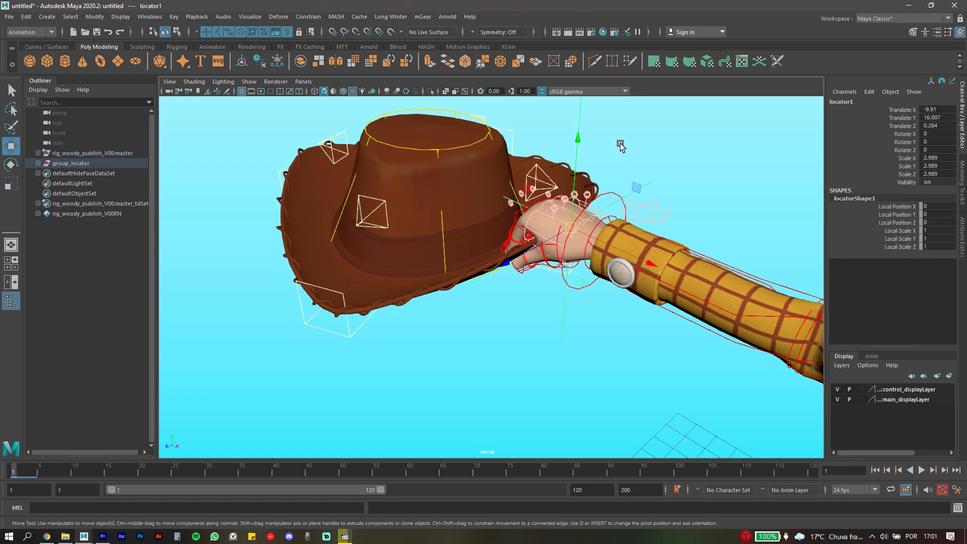
pyautogui.press('q')
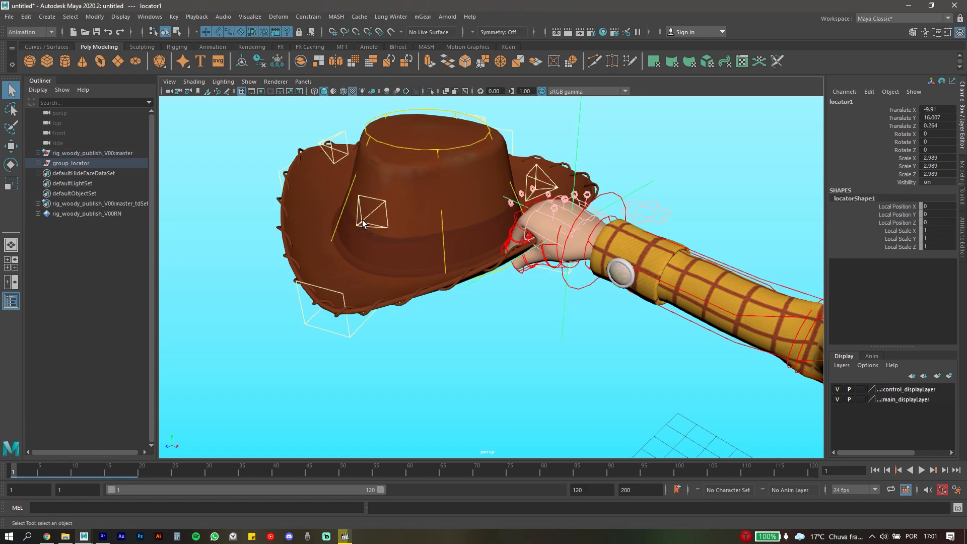
pyautogui.click(362, 223)
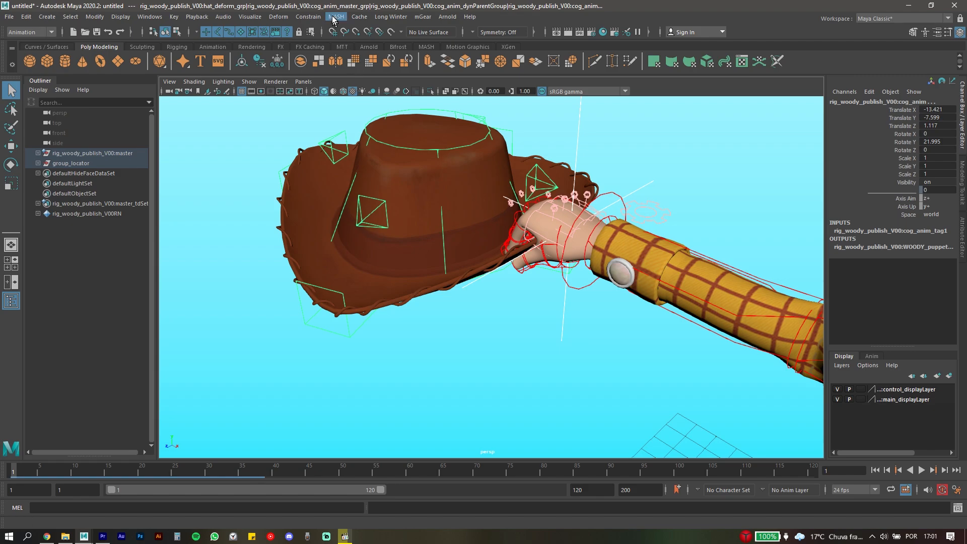
pyautogui.click(304, 17)
pyautogui.click(322, 18)
pyautogui.click(315, 17)
pyautogui.click(318, 43)
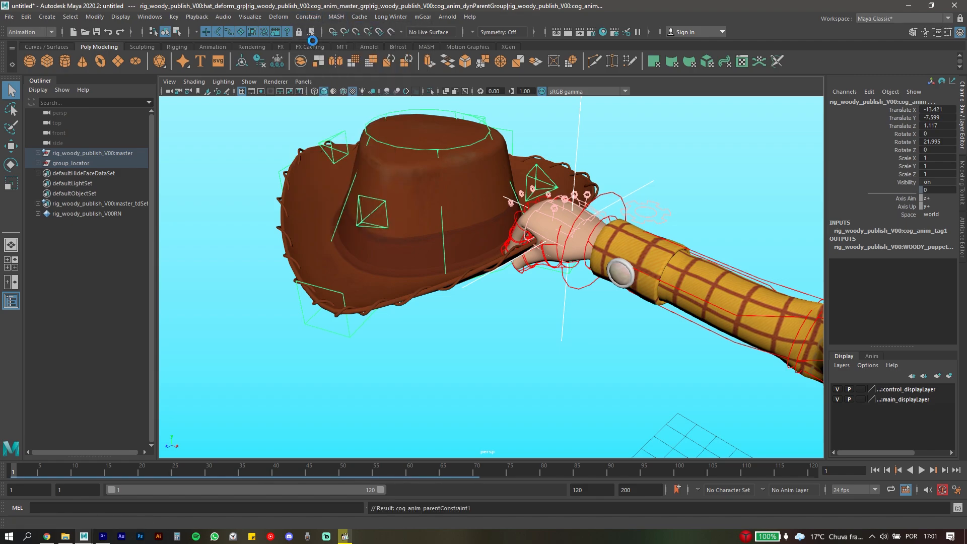
# Try rotating the right wrist control to check that the constrained hat follows the hand, and undo the rotation
pyautogui.keyDown('alt'); pyautogui.moveTo(512, 318); pyautogui.dragTo(481, 322, button='middle'); pyautogui.keyUp('alt')
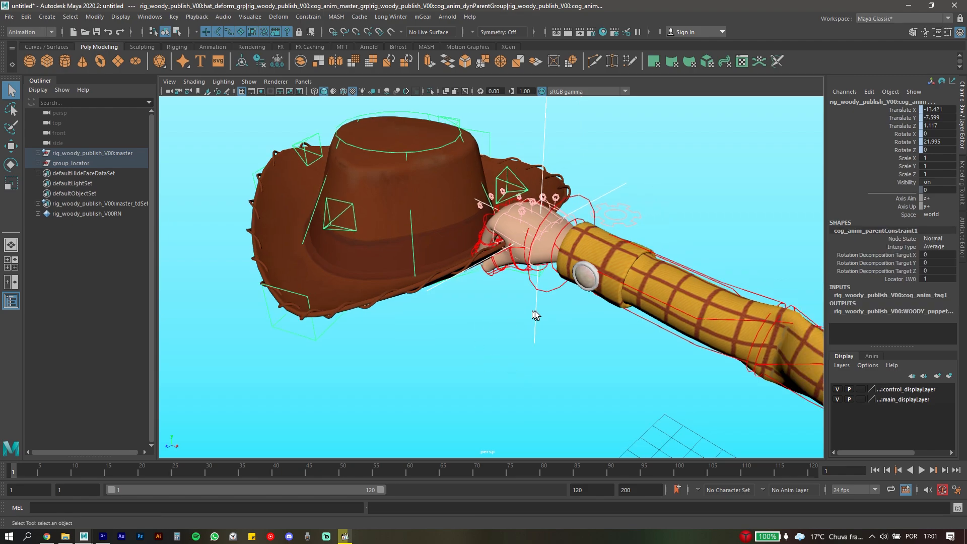
pyautogui.keyDown('alt'); pyautogui.moveTo(535, 315); pyautogui.dragTo(576, 307); pyautogui.keyUp('alt')
pyautogui.click(591, 167)
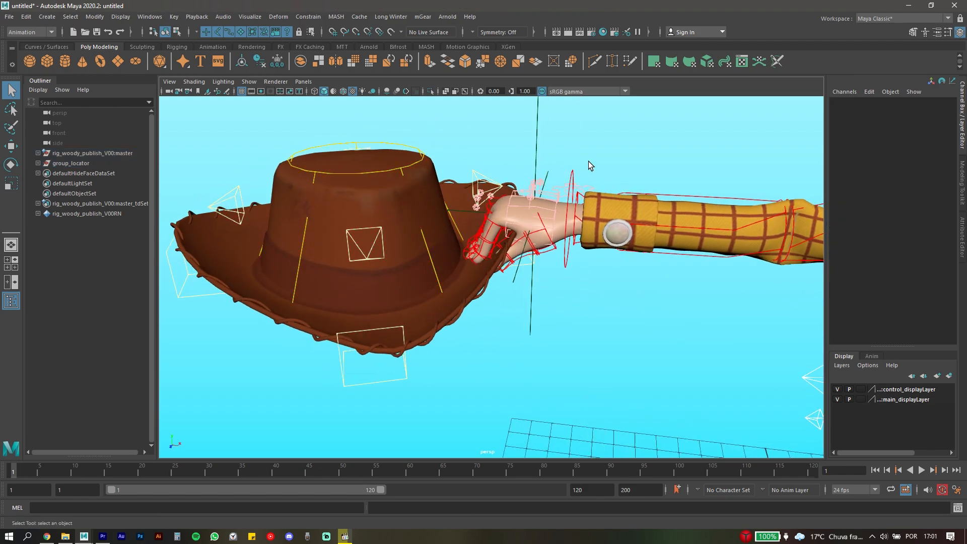
pyautogui.click(564, 265)
pyautogui.press('e')
pyautogui.moveTo(611, 148); pyautogui.dragTo(624, 222)
pyautogui.hotkey('ctrl', 'z')
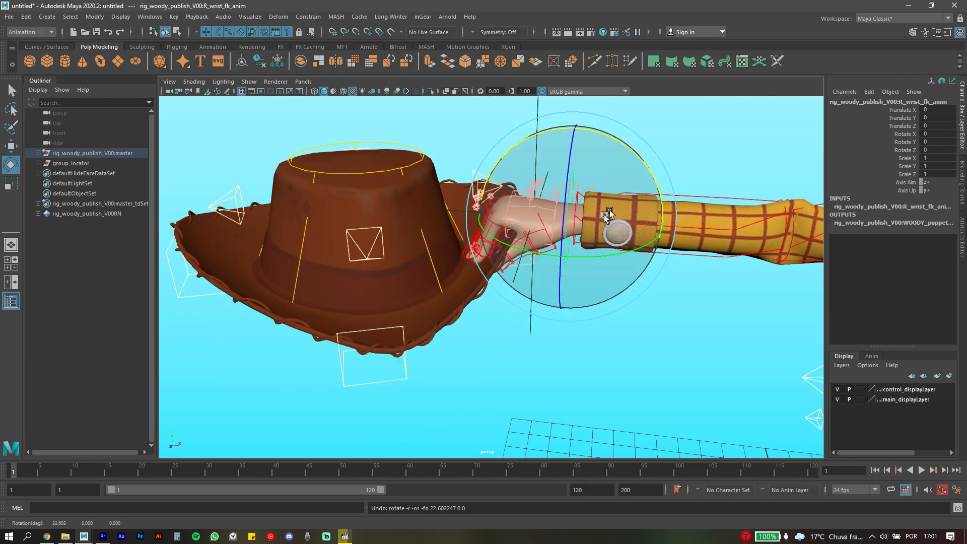
# Rotate locator1 by about 32.7 degrees in X to tilt the hat independently of the hand
pyautogui.press('q')
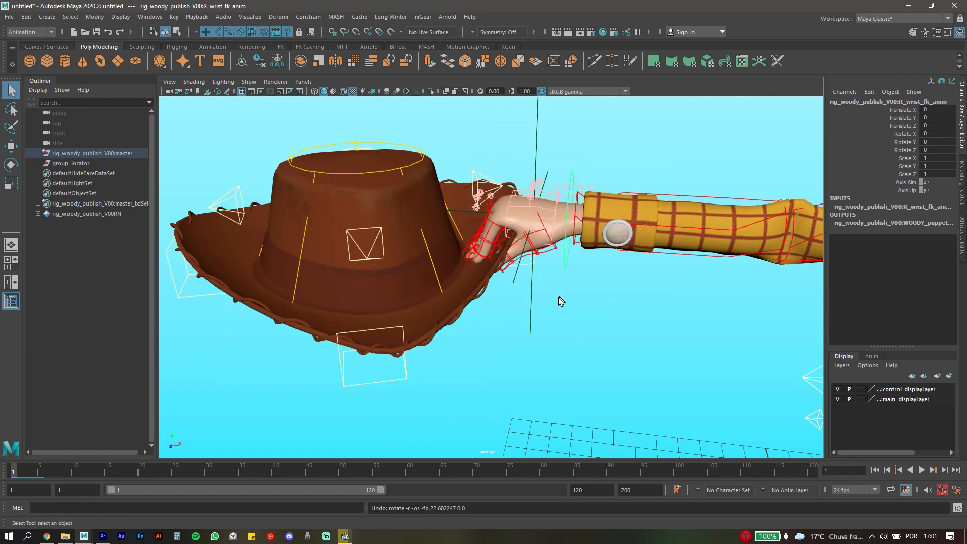
pyautogui.click(525, 308)
pyautogui.keyDown('alt'); pyautogui.moveTo(564, 289); pyautogui.dragTo(551, 277); pyautogui.keyUp('alt')
pyautogui.press('e')
pyautogui.moveTo(510, 199); pyautogui.dragTo(513, 259)
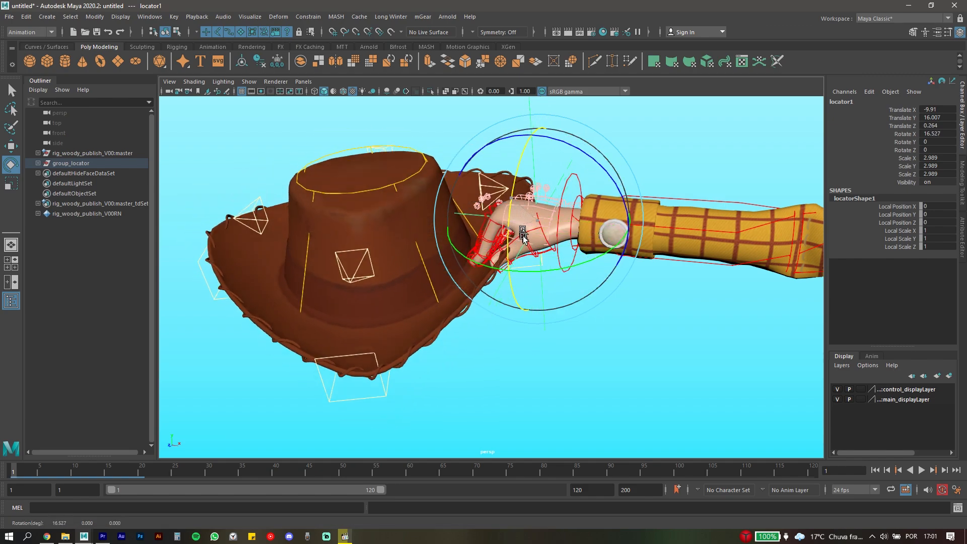
# Try rotating the right wrist control with the hat tilted, and undo both the wrist and locator1 rotations
pyautogui.press('q')
pyautogui.click(573, 179)
pyautogui.press('e')
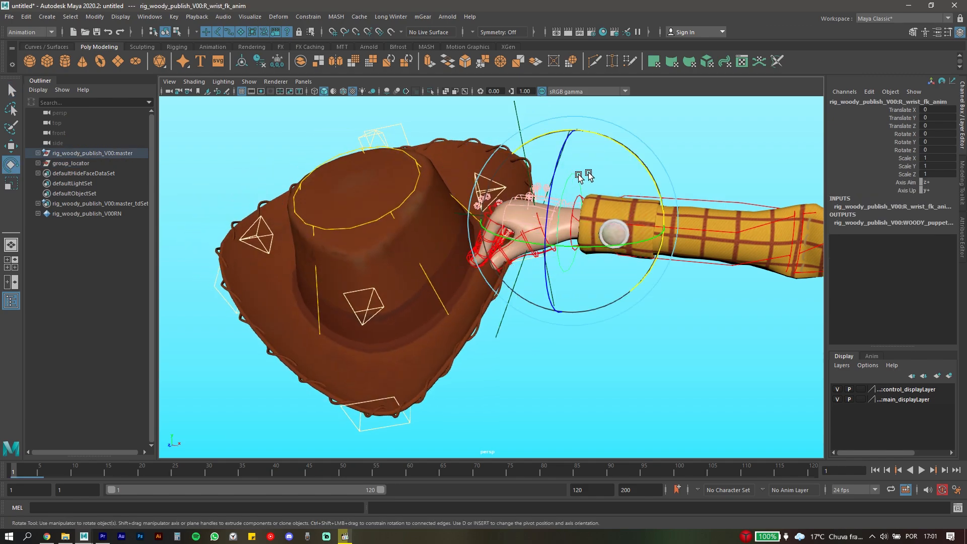
pyautogui.moveTo(612, 139); pyautogui.dragTo(644, 162)
pyautogui.hotkey('ctrl', 'z')
pyautogui.hotkey('ctrl', 'z')
pyautogui.hotkey('ctrl', 'z')
pyautogui.hotkey('ctrl', 'z')
pyautogui.hotkey('ctrl', 'z')
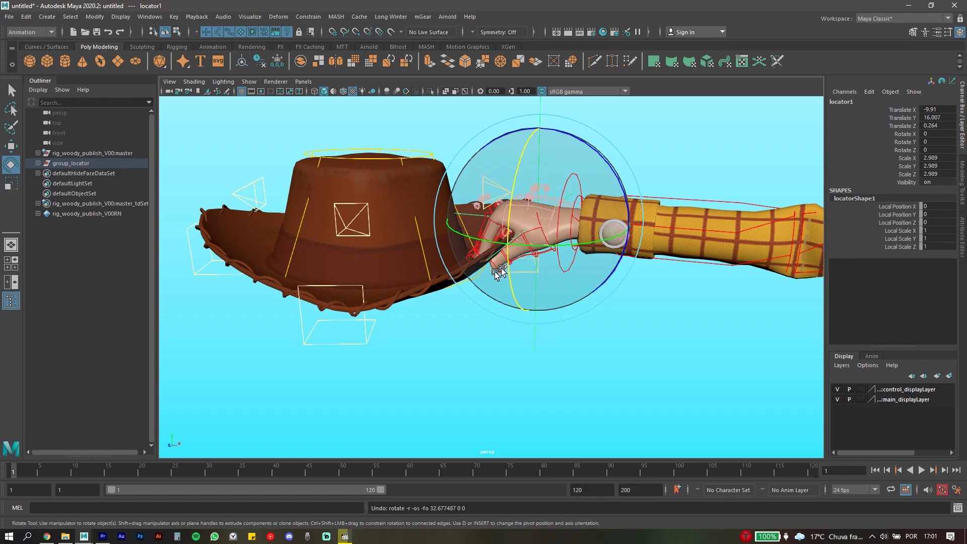
# Rotate Woody's right wrist control to swing the hat along with the hand
pyautogui.press('q')
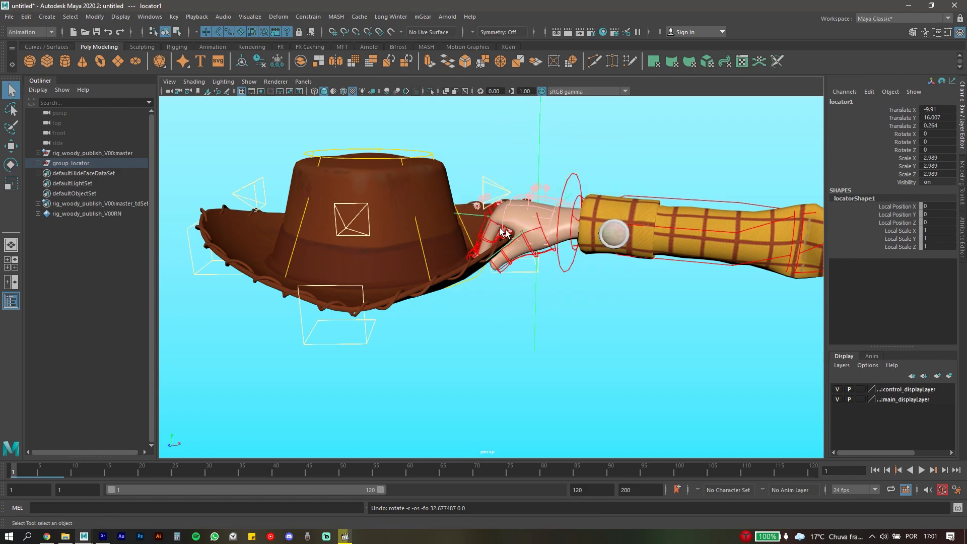
pyautogui.click(572, 179)
pyautogui.press('e')
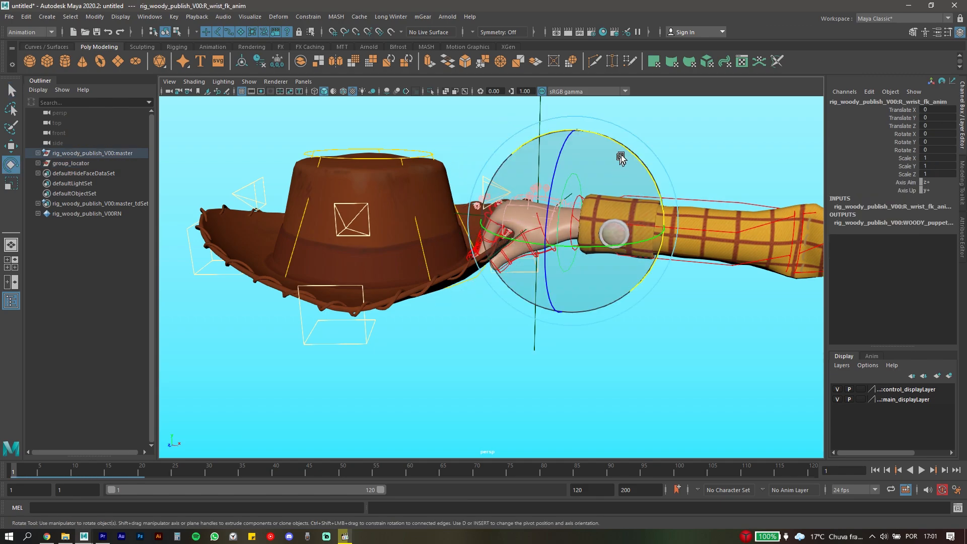
pyautogui.moveTo(603, 135); pyautogui.dragTo(619, 149)
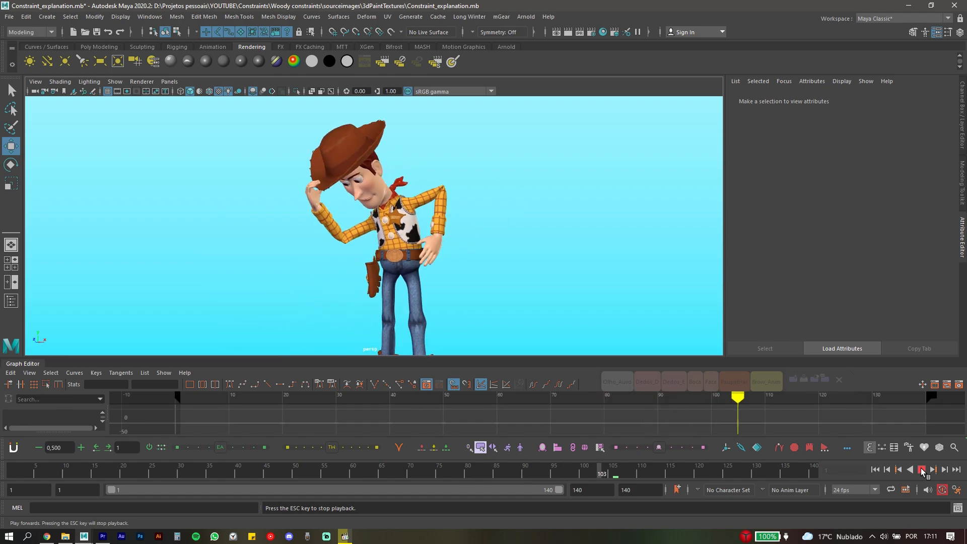
# Stop the playback of Woody's hat animation at frame 136 and show NURBS curves in the viewport
pyautogui.click(921, 471)
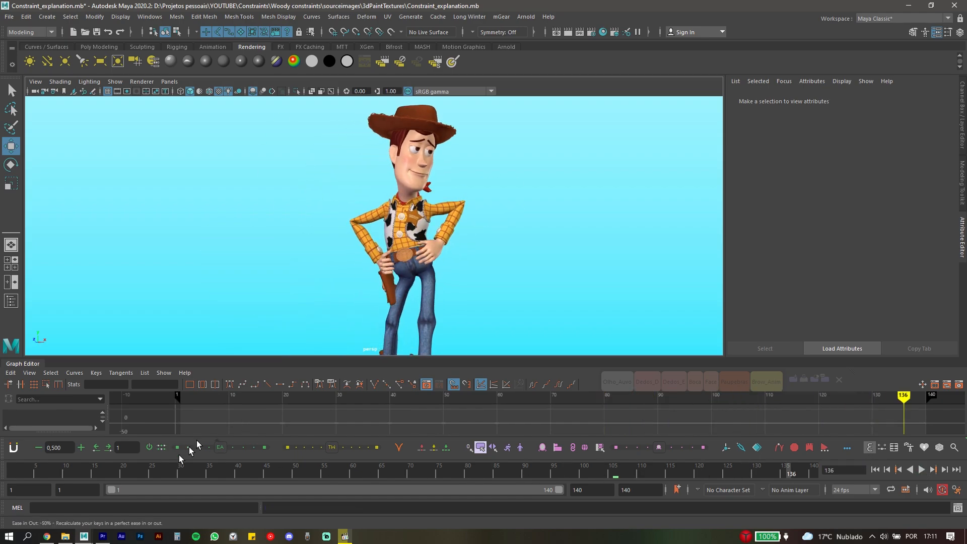
pyautogui.click(120, 82)
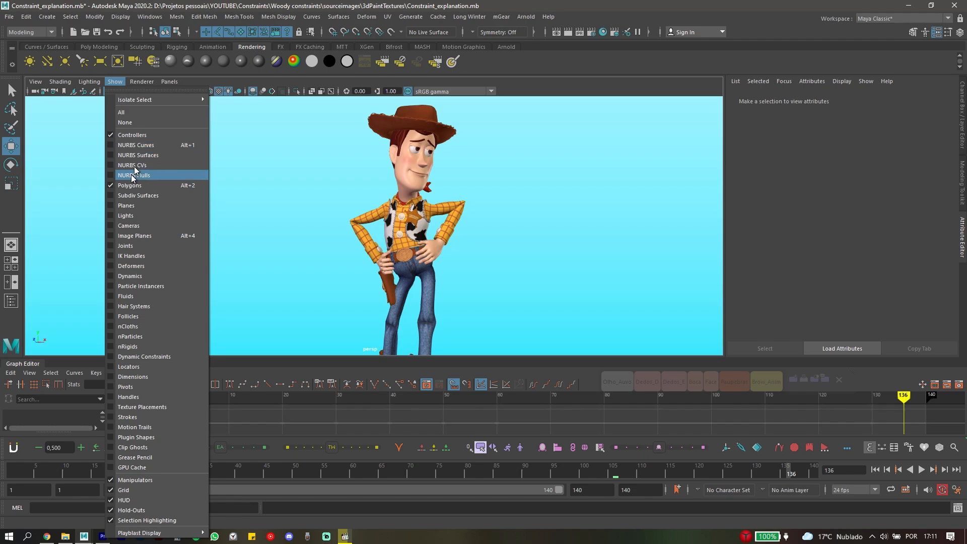
pyautogui.click(150, 145)
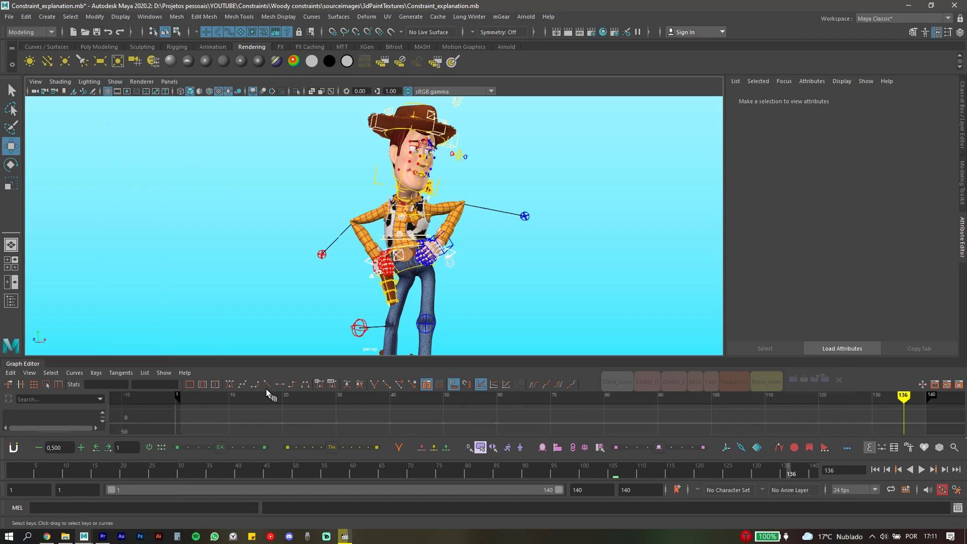
# Scrub the animation, stop it at frame 37, and show locators in the viewport
pyautogui.click(35, 472)
pyautogui.hotkey('alt', 'v')
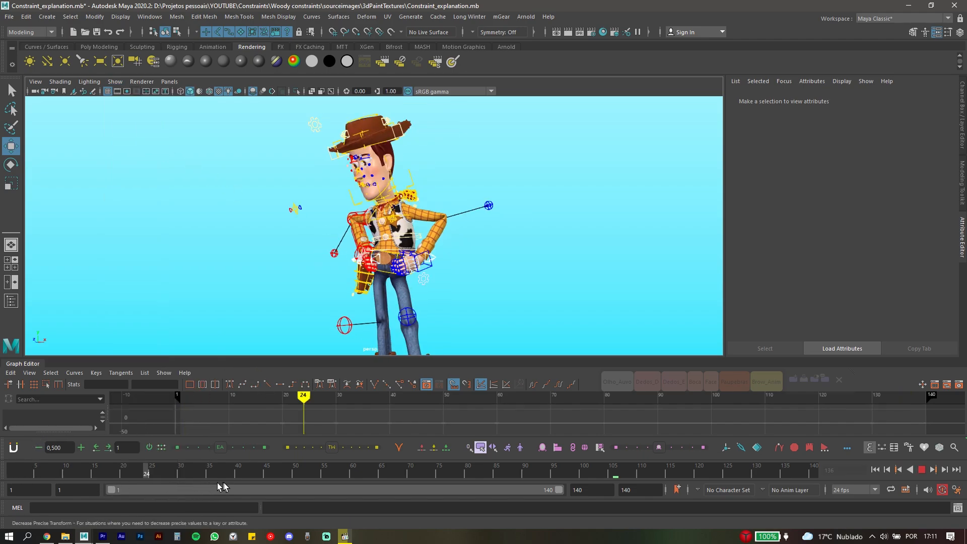
pyautogui.hotkey('alt', 'v')
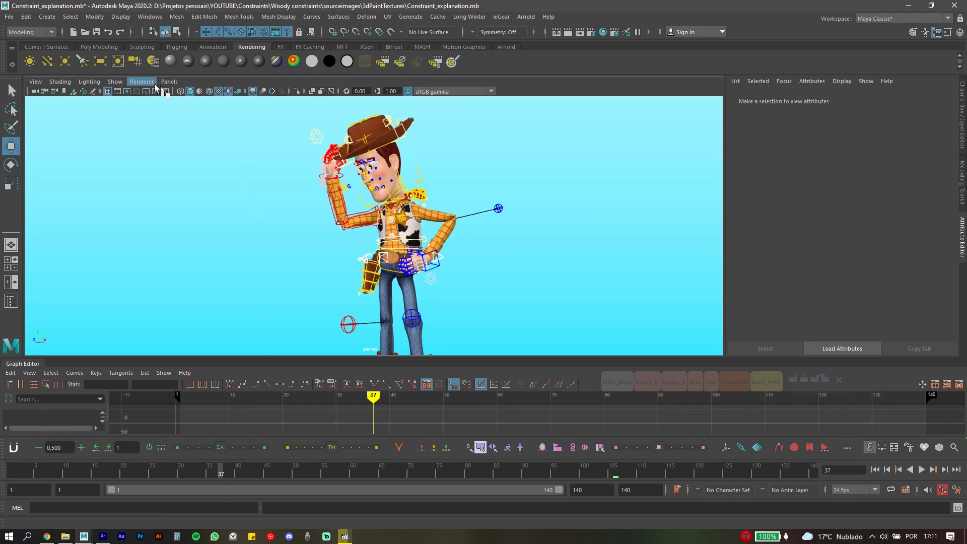
pyautogui.click(115, 82)
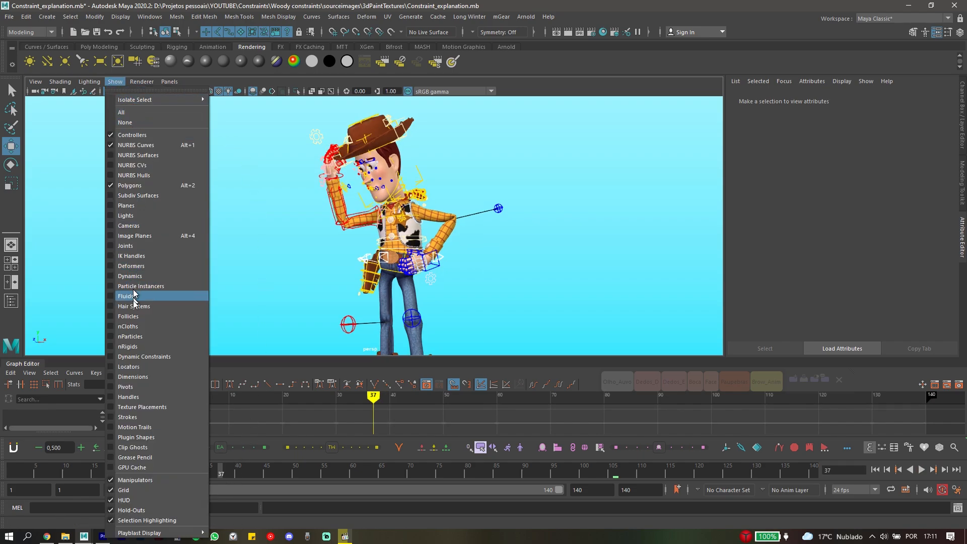
pyautogui.click(142, 368)
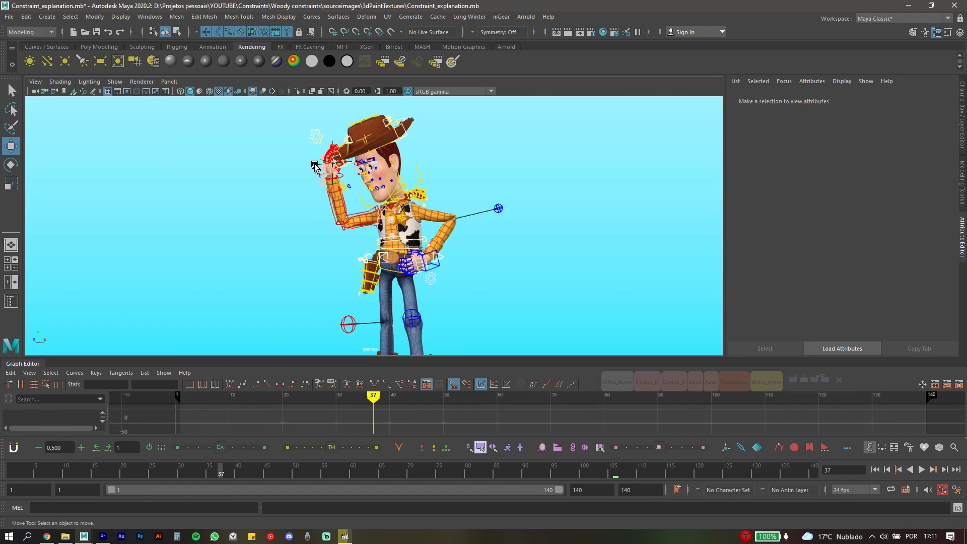
# Select locator1 and scrub from frame 1 to frame 34, examining Woody's hand and hat up close
pyautogui.press('q')
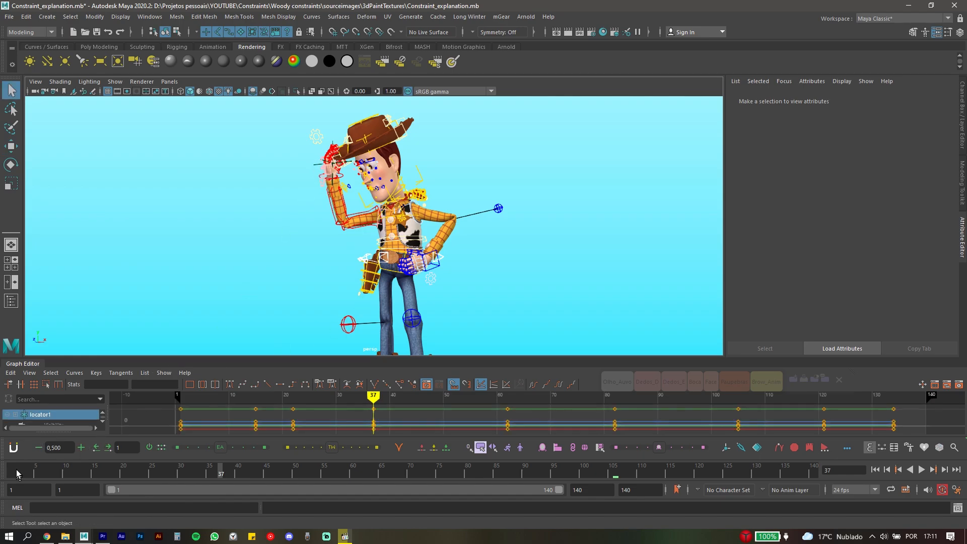
pyautogui.click(12, 472)
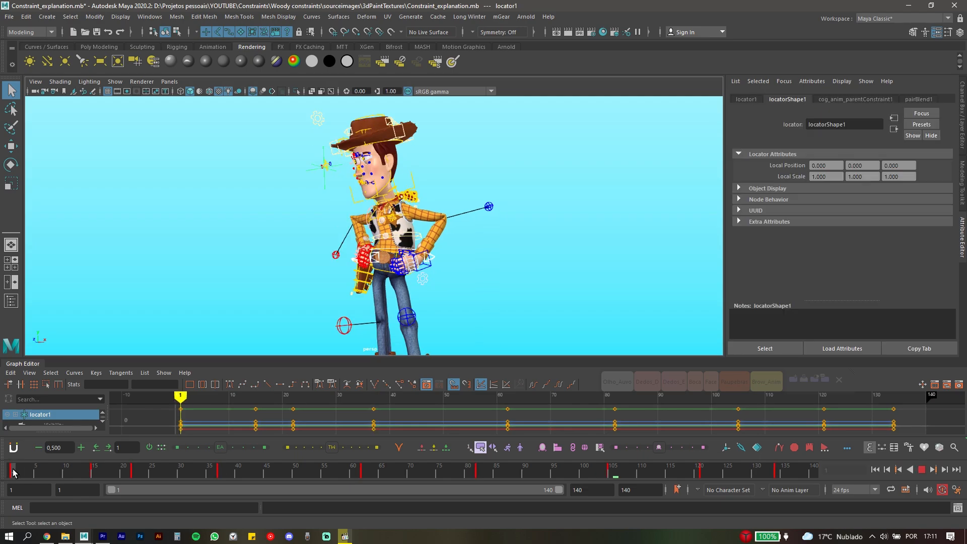
pyautogui.scroll(5, 355, 185)
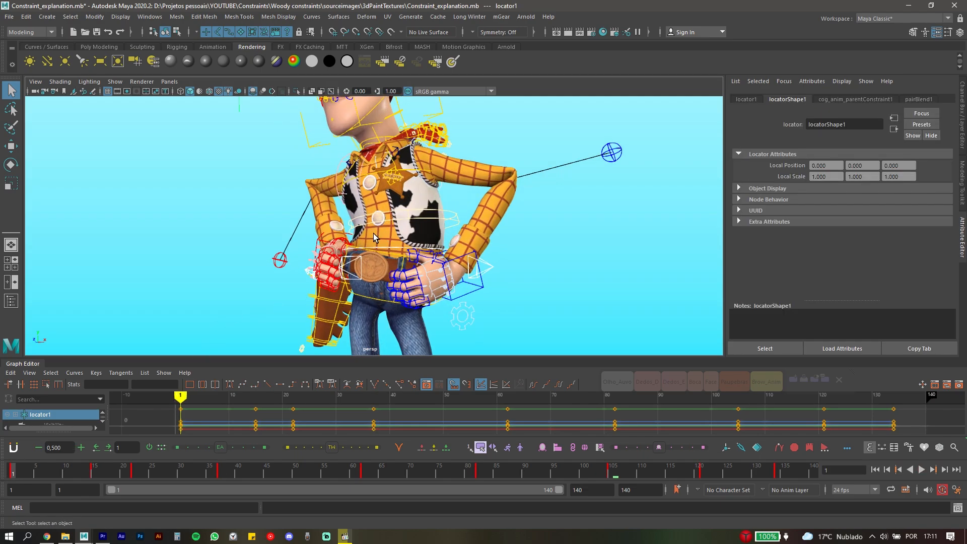
pyautogui.keyDown('alt'); pyautogui.moveTo(354, 185); pyautogui.dragTo(439, 203); pyautogui.keyUp('alt')
pyautogui.keyDown('alt'); pyautogui.moveTo(282, 177); pyautogui.dragTo(474, 288, button='middle'); pyautogui.keyUp('alt')
pyautogui.keyDown('alt'); pyautogui.moveTo(368, 244); pyautogui.dragTo(355, 202); pyautogui.keyUp('alt')
pyautogui.keyDown('alt'); pyautogui.moveTo(354, 202); pyautogui.dragTo(326, 261, button='middle'); pyautogui.keyUp('alt')
pyautogui.hotkey('alt', 'v')
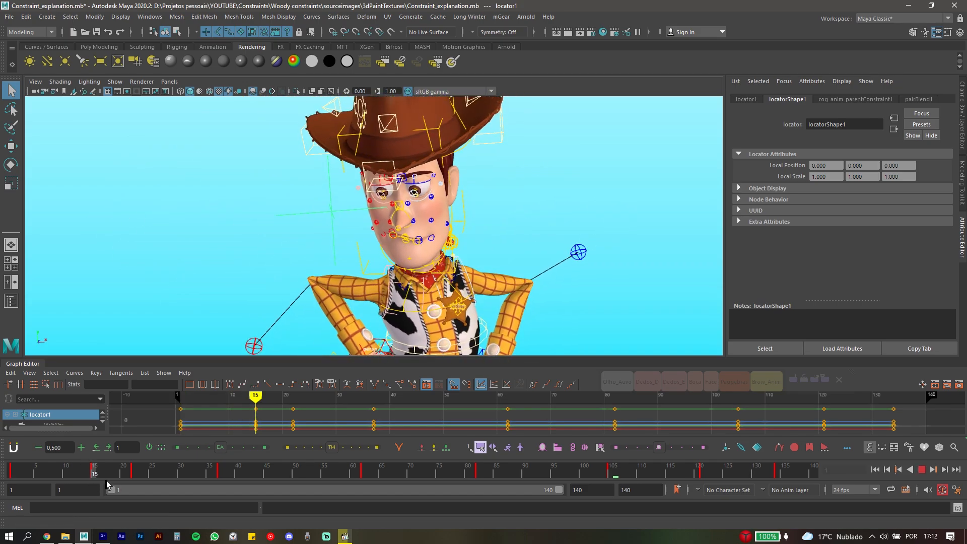
pyautogui.moveTo(144, 481); pyautogui.dragTo(201, 478)
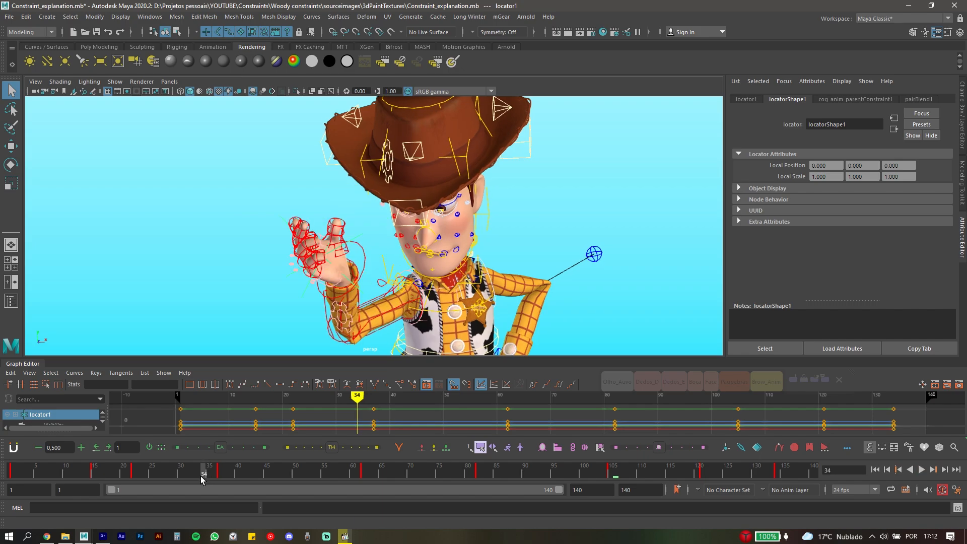
# Select Woody's right wrist control, followed by the locator at his hand
pyautogui.click(379, 262)
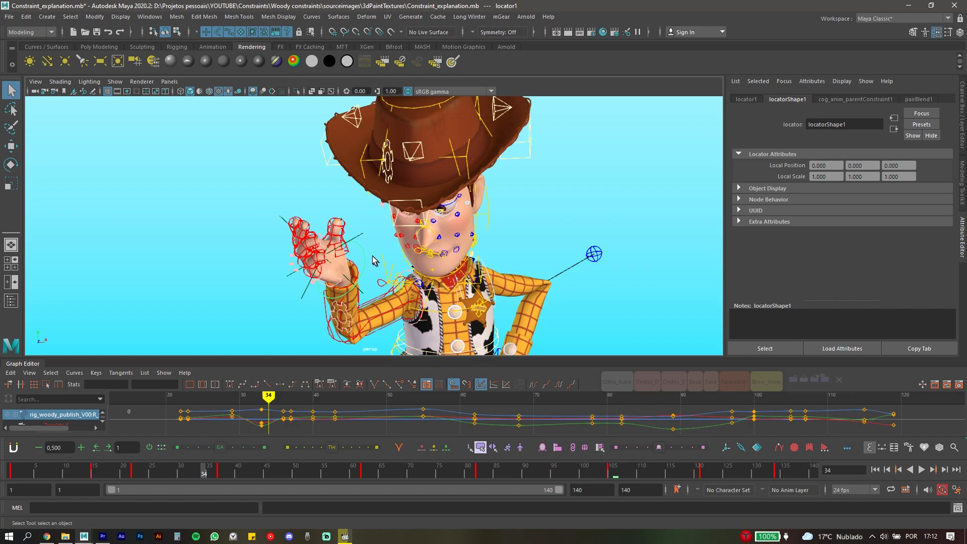
pyautogui.click(374, 261)
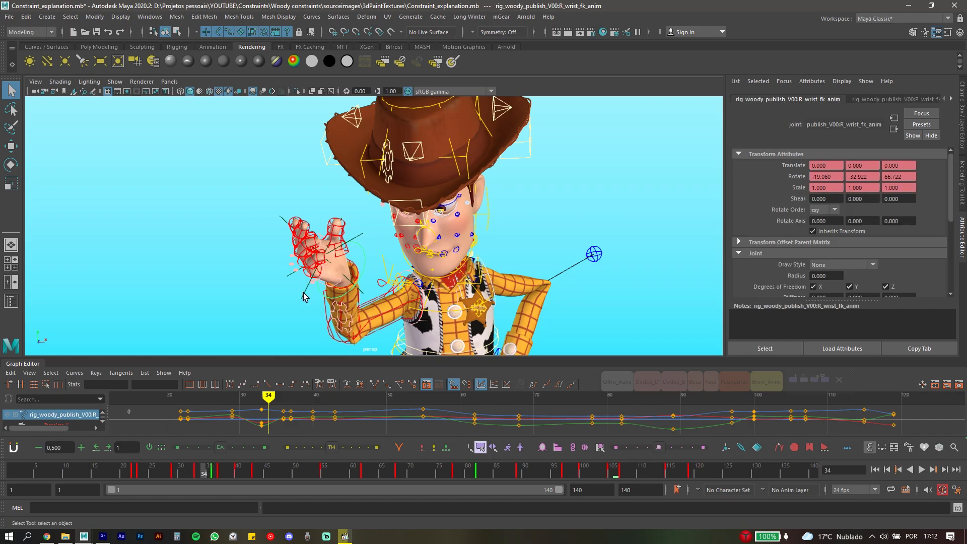
pyautogui.click(305, 296)
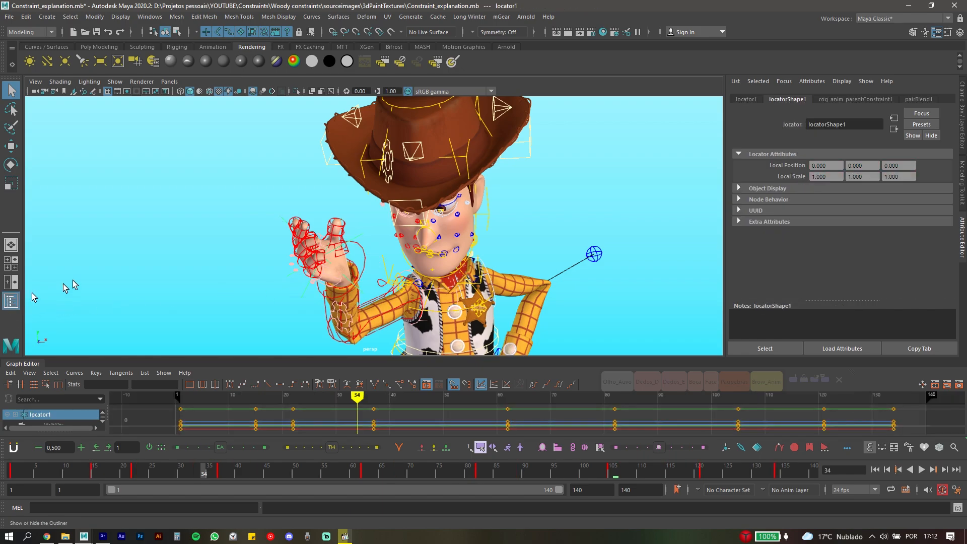
# Show the Outliner, expand the Loc_Chapeu group, and select its parent constraint Loc_Chapeu_parentConstraint1
pyautogui.click(11, 301)
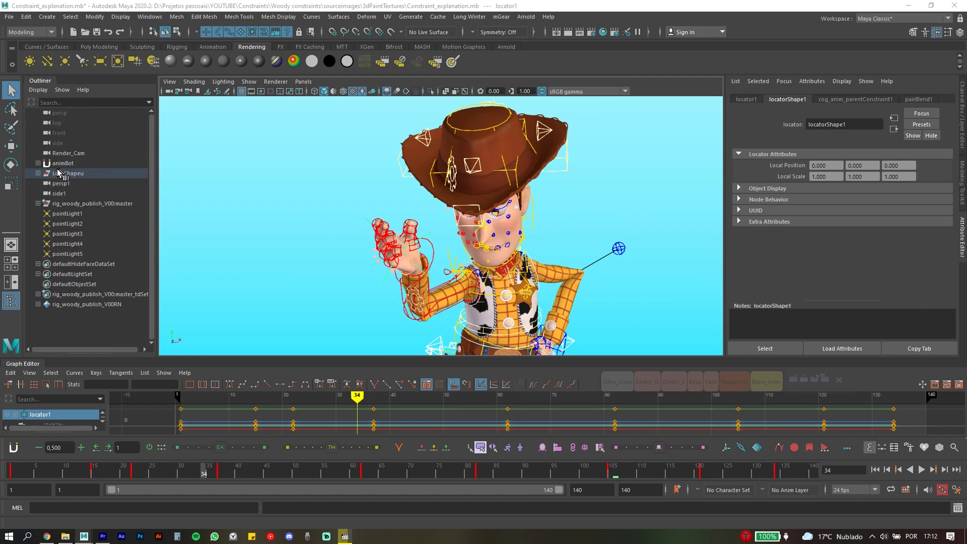
pyautogui.click(314, 232)
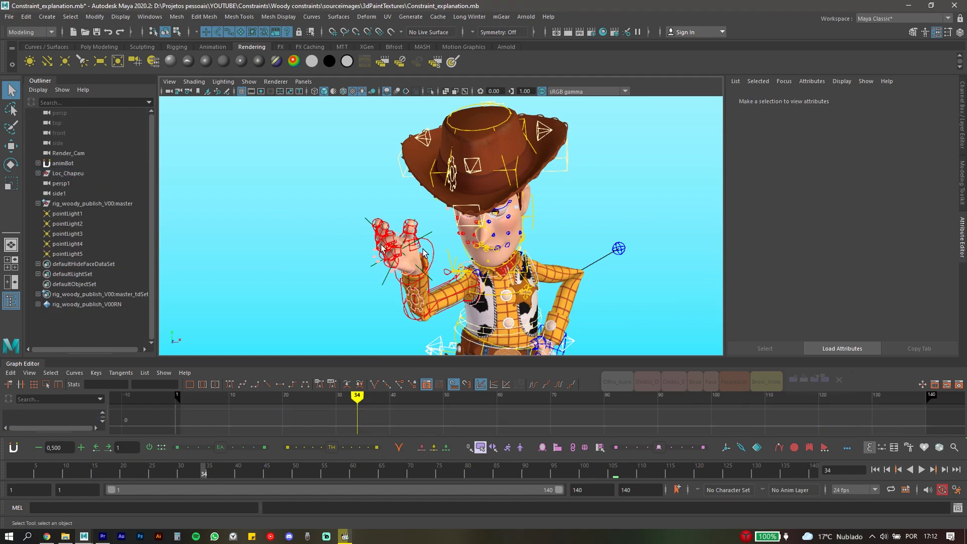
pyautogui.click(49, 176)
pyautogui.click(39, 174)
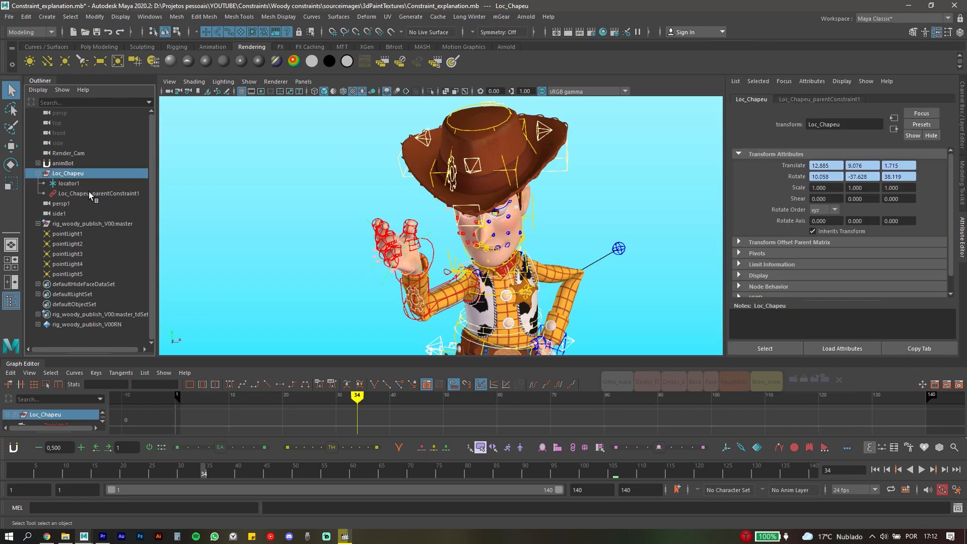
pyautogui.click(90, 195)
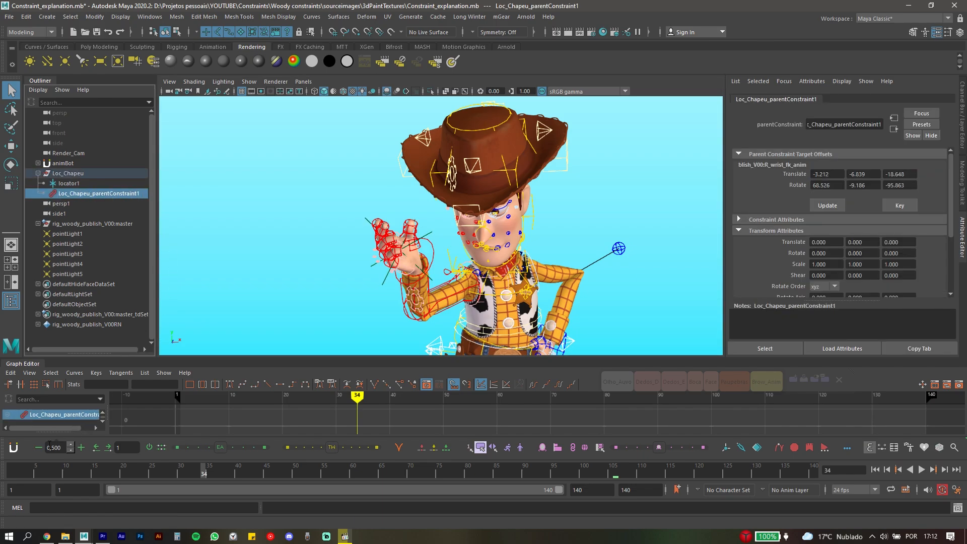
# Scrub forward to frame 38 and examine Woody's hand and the locator at the hat brim up close
pyautogui.moveTo(211, 472); pyautogui.dragTo(226, 475)
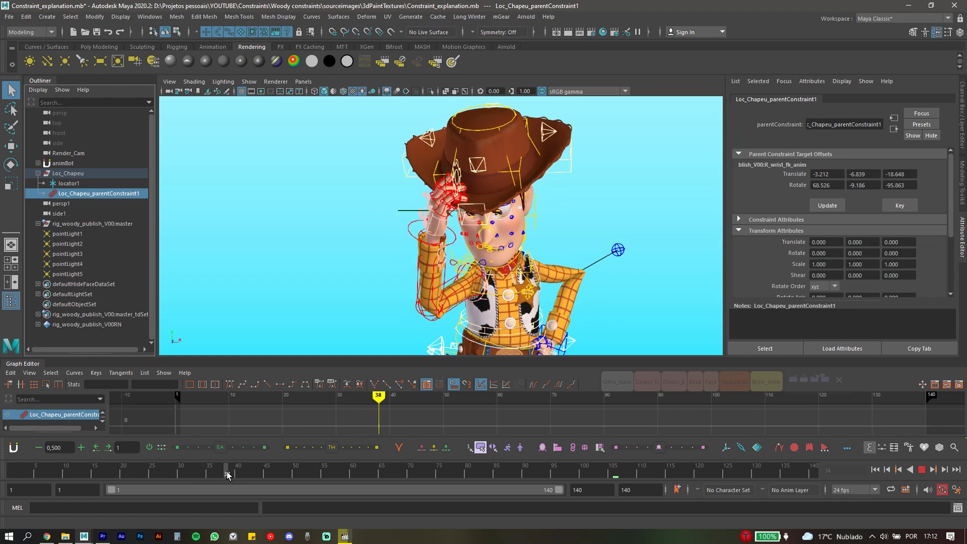
pyautogui.keyDown('alt'); pyautogui.moveTo(422, 237); pyautogui.dragTo(367, 208); pyautogui.keyUp('alt')
pyautogui.keyDown('alt'); pyautogui.moveTo(301, 209); pyautogui.dragTo(341, 181); pyautogui.keyUp('alt')
pyautogui.scroll(3, 341, 181)
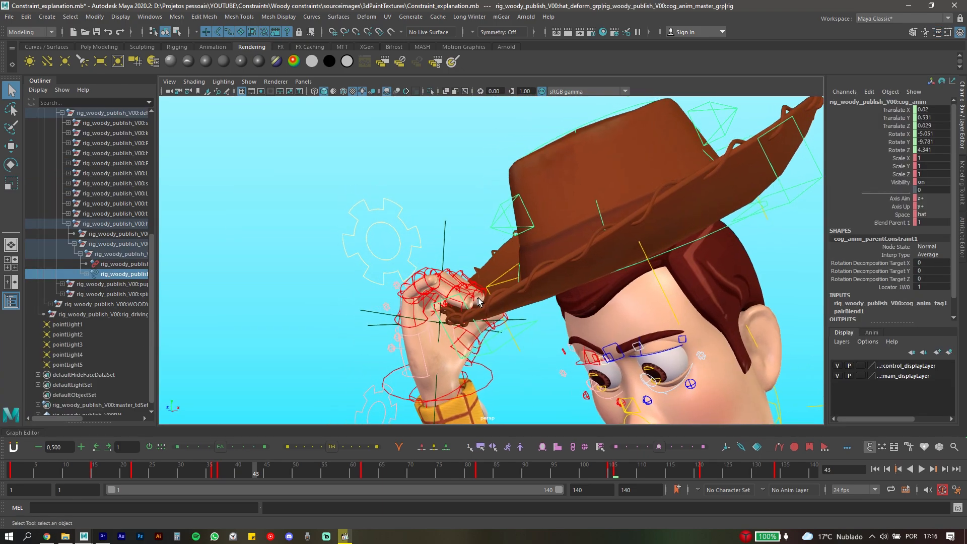
pyautogui.keyDown('alt'); pyautogui.moveTo(459, 326); pyautogui.dragTo(477, 276, button='middle'); pyautogui.keyUp('alt')
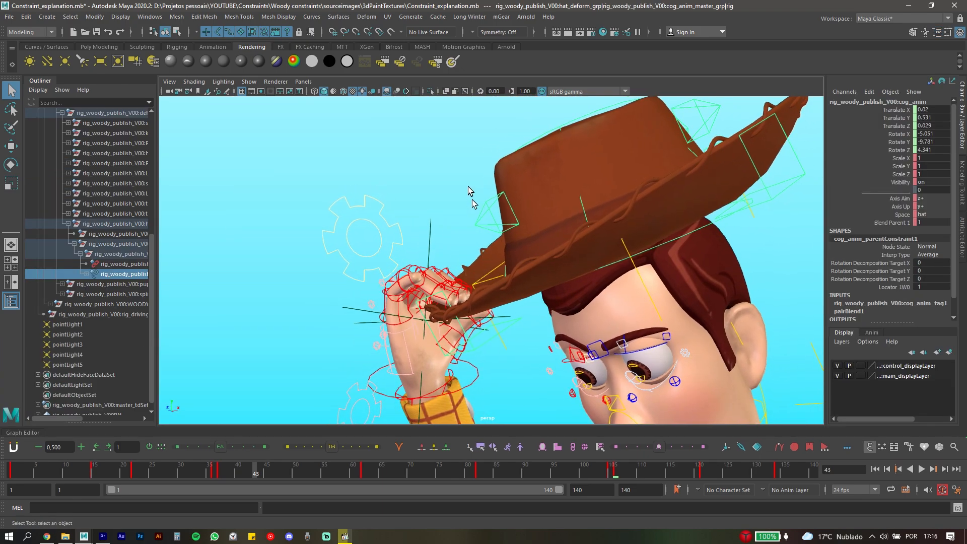
# Select the Locator 1W0 weight channel of cog_anim_parentConstraint1, followed by the Blend Parent 1 channel of the hat control
pyautogui.click(482, 217)
pyautogui.click(482, 217)
pyautogui.click(891, 288)
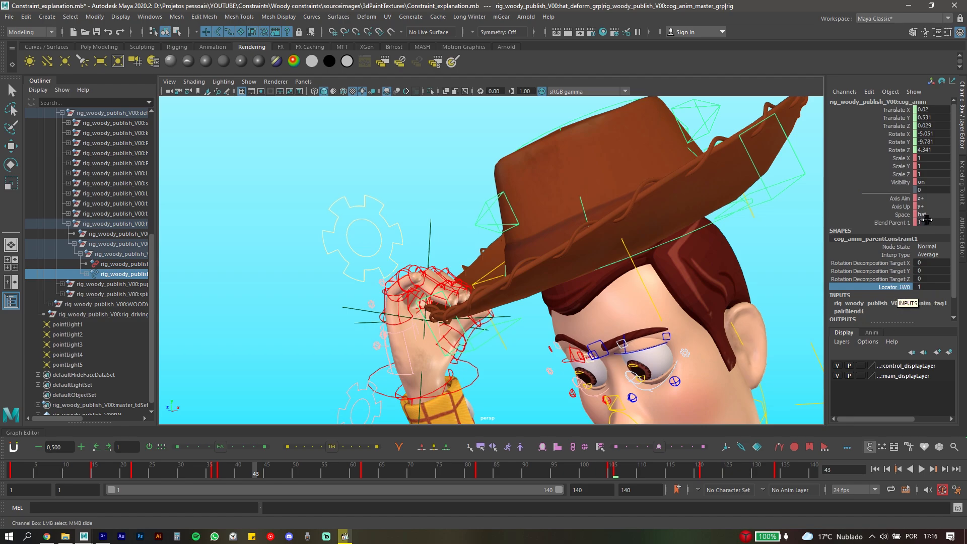
pyautogui.click(889, 224)
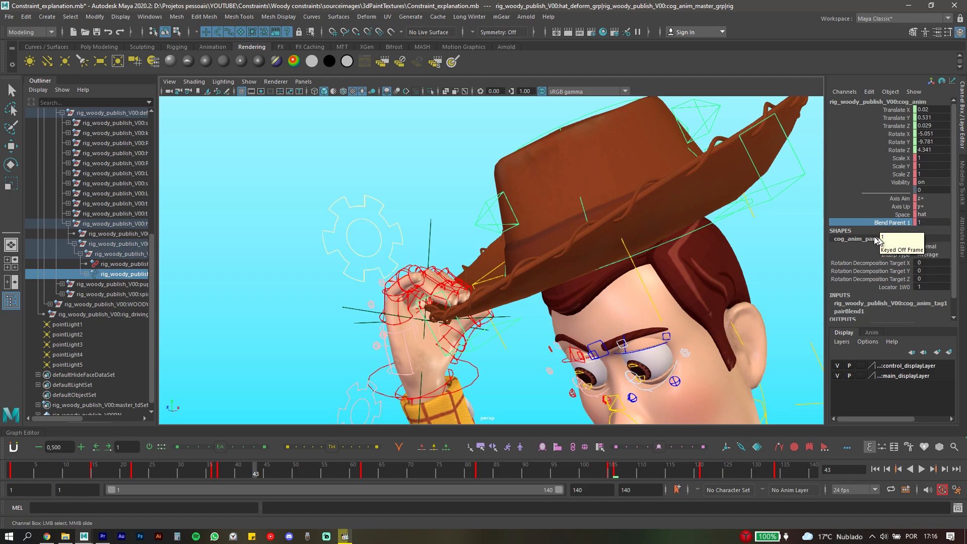
# Display the Blend Parent 1 curve in the Graph Editor and examine its switch keys at frames 36 and 37
pyautogui.click(17, 434)
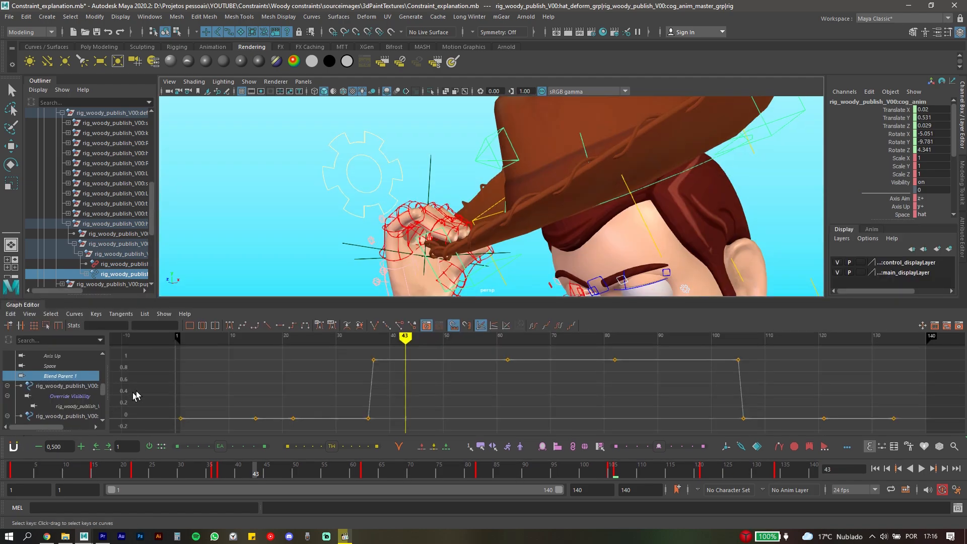
pyautogui.keyDown('alt'); pyautogui.moveTo(360, 371); pyautogui.dragTo(417, 365, button='middle'); pyautogui.keyUp('alt')
pyautogui.keyDown('alt'); pyautogui.keyDown('shift'); pyautogui.moveTo(417, 366); pyautogui.dragTo(444, 368, button='right'); pyautogui.keyUp('shift'); pyautogui.keyUp('alt')
pyautogui.keyDown('alt'); pyautogui.moveTo(403, 375); pyautogui.dragTo(490, 375, button='middle'); pyautogui.keyUp('alt')
# Scrub the animation to frame 64 and examine how the hat follows Woody's hand away from his head
pyautogui.moveTo(423, 335); pyautogui.dragTo(547, 339)
pyautogui.scroll(-6, 520, 214)
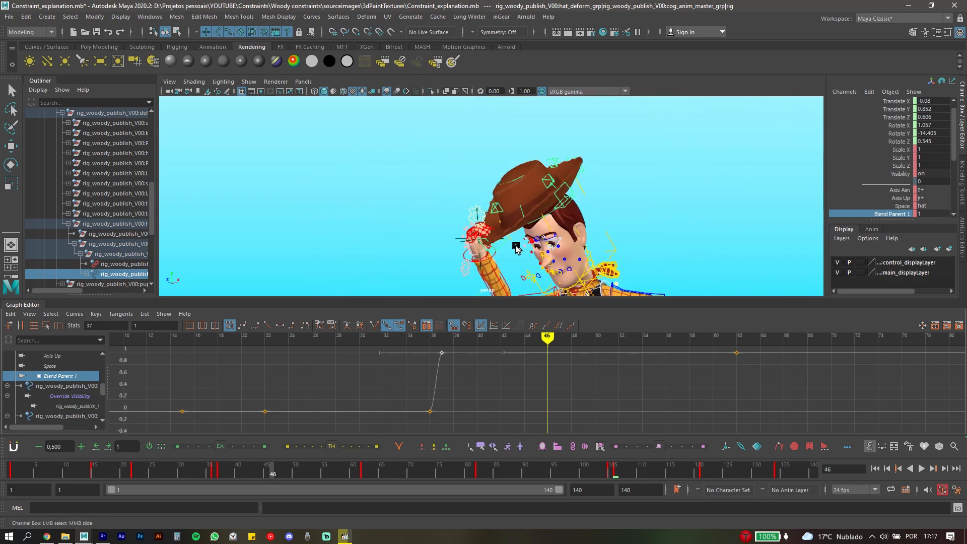
pyautogui.keyDown('alt'); pyautogui.moveTo(518, 248); pyautogui.dragTo(487, 181, button='middle'); pyautogui.keyUp('alt')
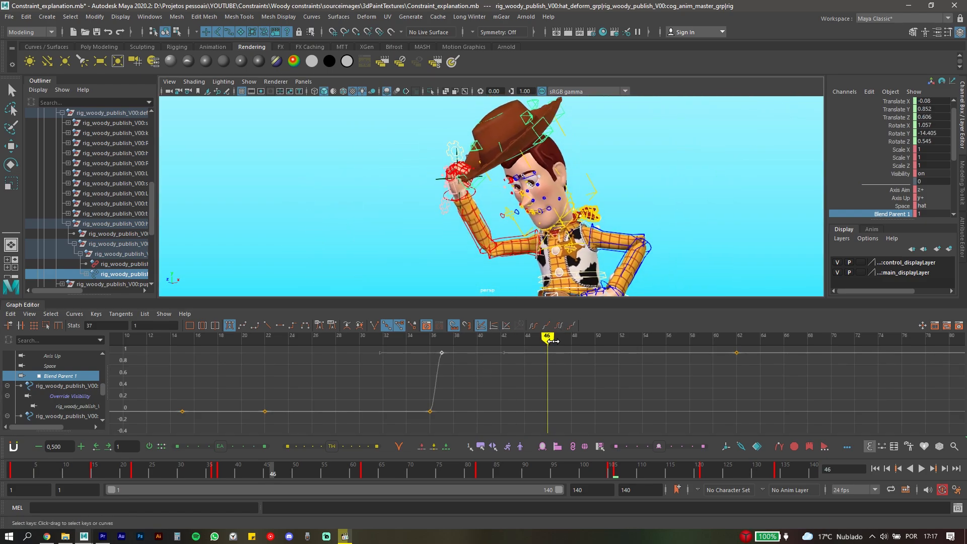
pyautogui.moveTo(549, 344); pyautogui.dragTo(760, 341)
pyautogui.scroll(-5, 594, 244)
pyautogui.keyDown('alt'); pyautogui.moveTo(559, 257); pyautogui.dragTo(602, 180, button='middle'); pyautogui.keyUp('alt')
pyautogui.keyDown('alt'); pyautogui.moveTo(595, 223); pyautogui.dragTo(622, 227); pyautogui.keyUp('alt')
pyautogui.keyDown('alt'); pyautogui.moveTo(598, 234); pyautogui.dragTo(560, 188, button='middle'); pyautogui.keyUp('alt')
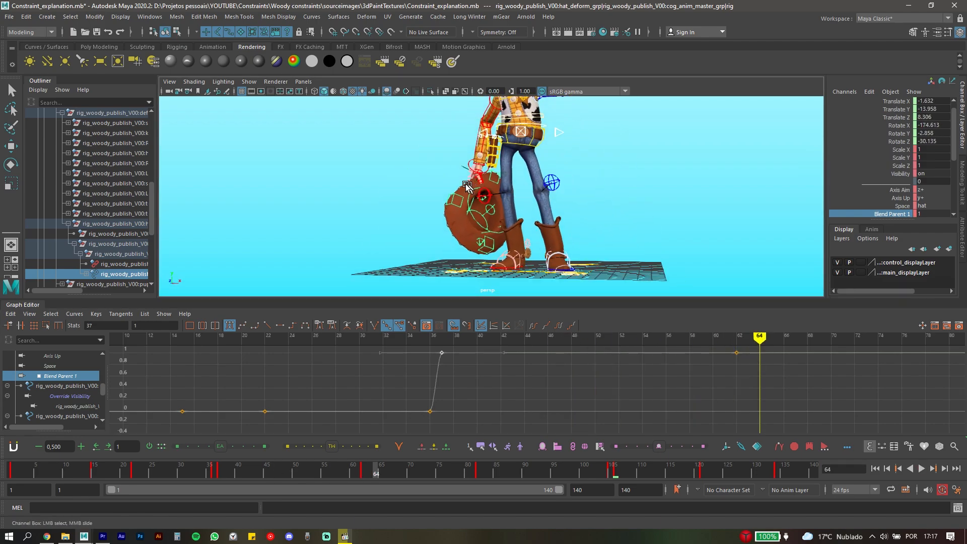
# Scrub from frame 64 to frame 115, examining the hat's return to the head and the Blend Parent 1 switch
pyautogui.moveTo(758, 340)
pyautogui.mouseDown()
pyautogui.moveTo(810, 341)
pyautogui.moveTo(744, 351)
pyautogui.moveTo(855, 355)
pyautogui.mouseUp()
pyautogui.keyDown('alt'); pyautogui.moveTo(824, 387); pyautogui.dragTo(277, 411, button='middle'); pyautogui.keyUp('alt')
pyautogui.moveTo(398, 343); pyautogui.dragTo(634, 342)
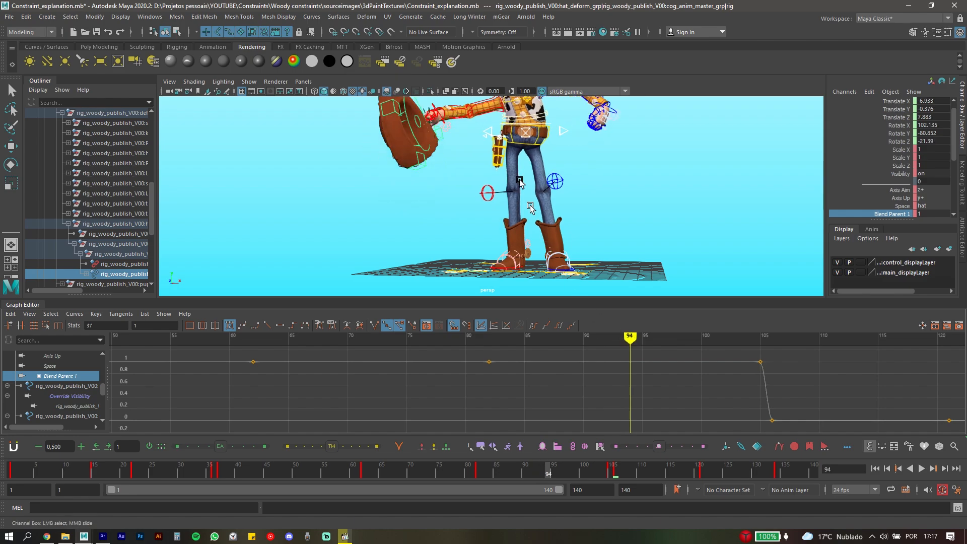
pyautogui.keyDown('alt'); pyautogui.moveTo(519, 180); pyautogui.dragTo(542, 218, button='middle'); pyautogui.keyUp('alt')
pyautogui.moveTo(637, 342); pyautogui.dragTo(700, 341)
pyautogui.scroll(6, 510, 220)
pyautogui.moveTo(510, 220)
pyautogui.keyDown('alt'); pyautogui.mouseDown()
pyautogui.moveTo(399, 222)
pyautogui.moveTo(388, 232)
pyautogui.moveTo(506, 202)
pyautogui.mouseUp(); pyautogui.keyUp('alt')
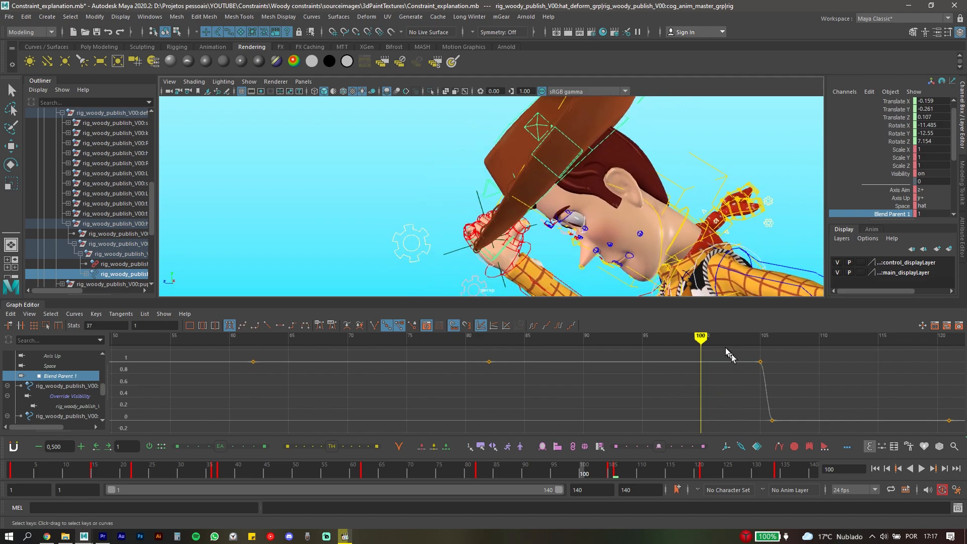
pyautogui.moveTo(712, 341)
pyautogui.mouseDown()
pyautogui.moveTo(812, 336)
pyautogui.moveTo(761, 333)
pyautogui.moveTo(772, 331)
pyautogui.moveTo(758, 333)
pyautogui.moveTo(877, 340)
pyautogui.mouseUp()
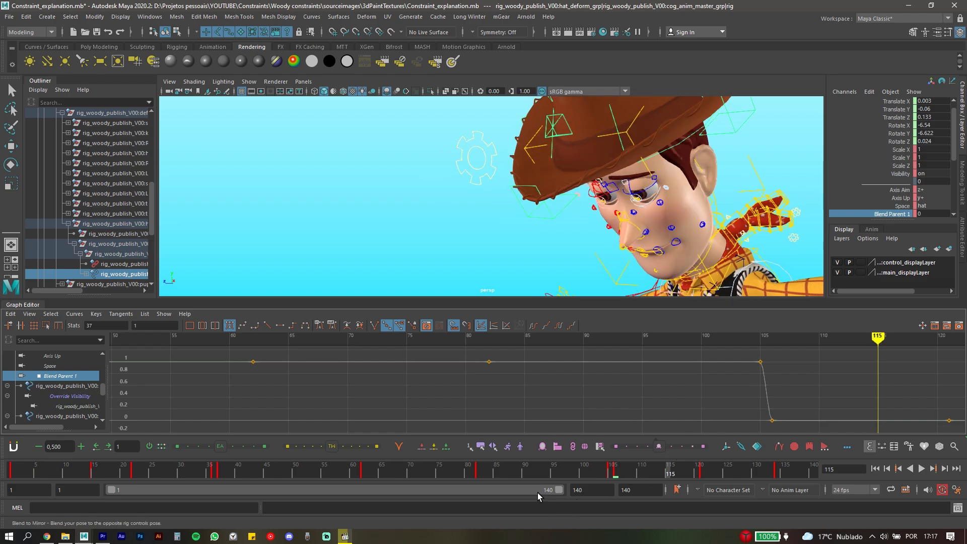
# Go to frame 140, view the scene through Render_Cam, and hide the rig's control curves
pyautogui.moveTo(677, 470); pyautogui.dragTo(833, 472)
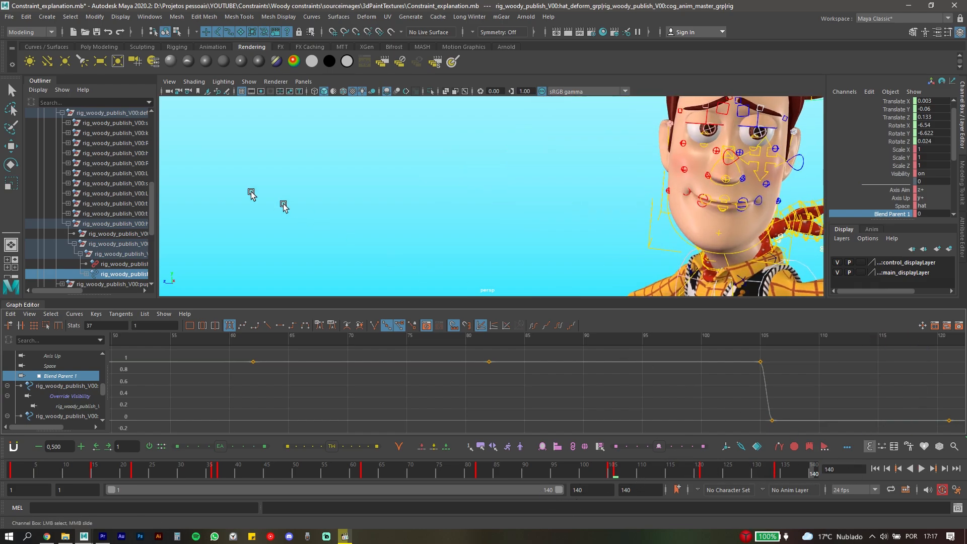
pyautogui.click(303, 82)
pyautogui.moveTo(386, 93)
pyautogui.click(416, 94)
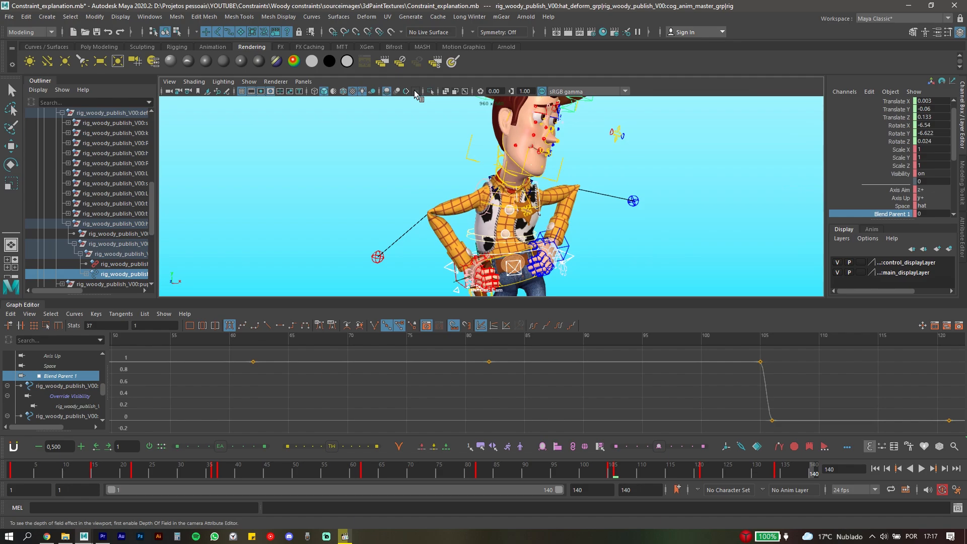
pyautogui.click(248, 82)
pyautogui.click(269, 134)
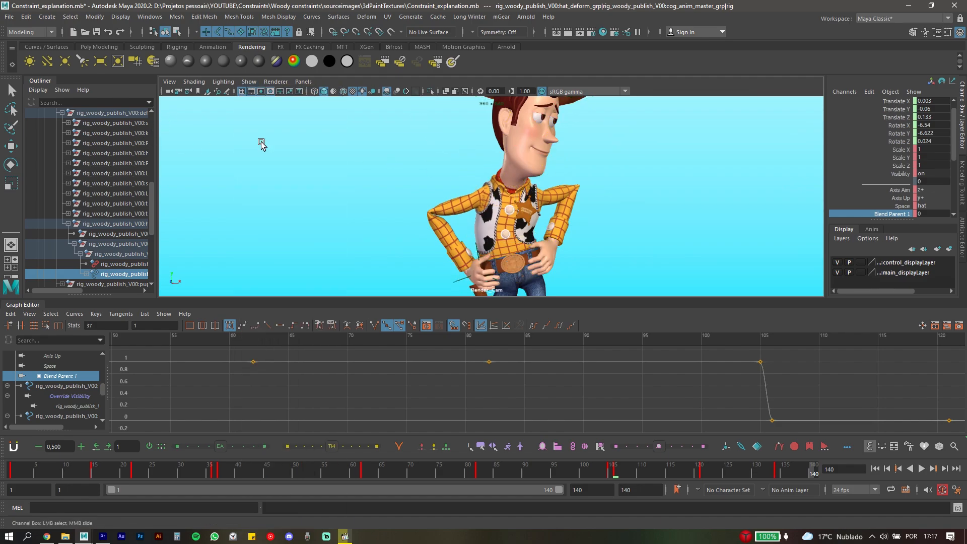